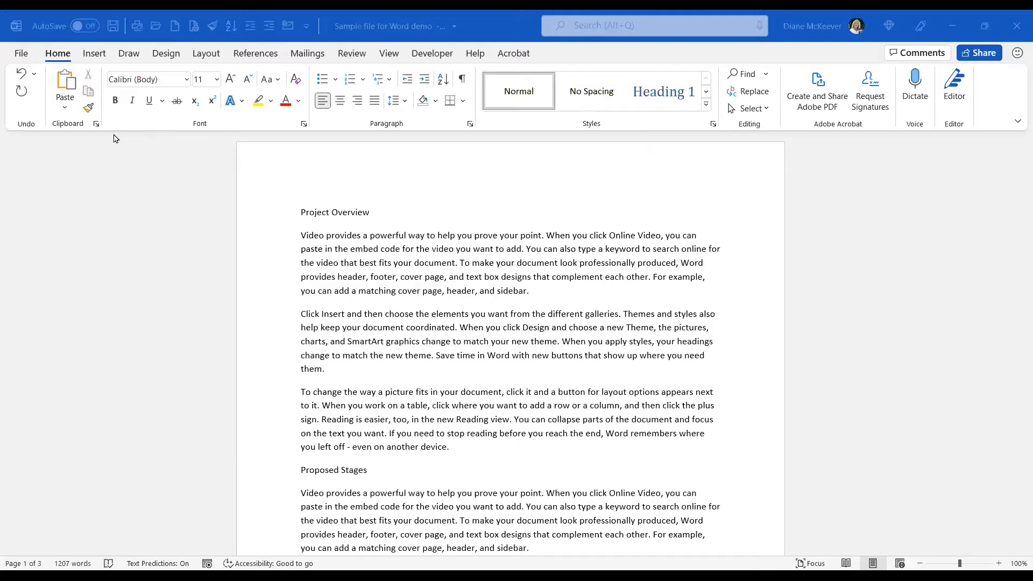
click(59, 59)
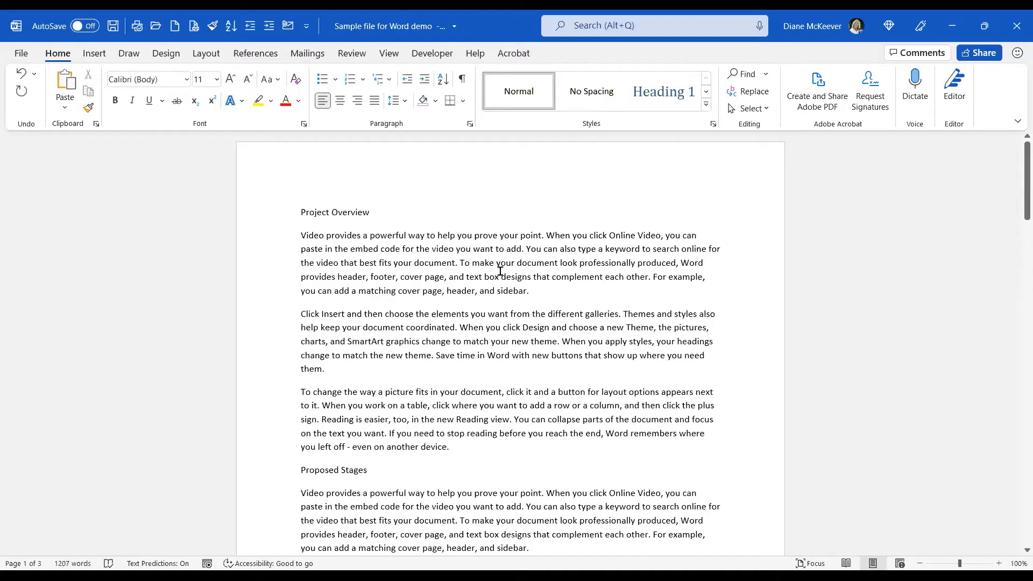
scroll(500, 271, down, 10)
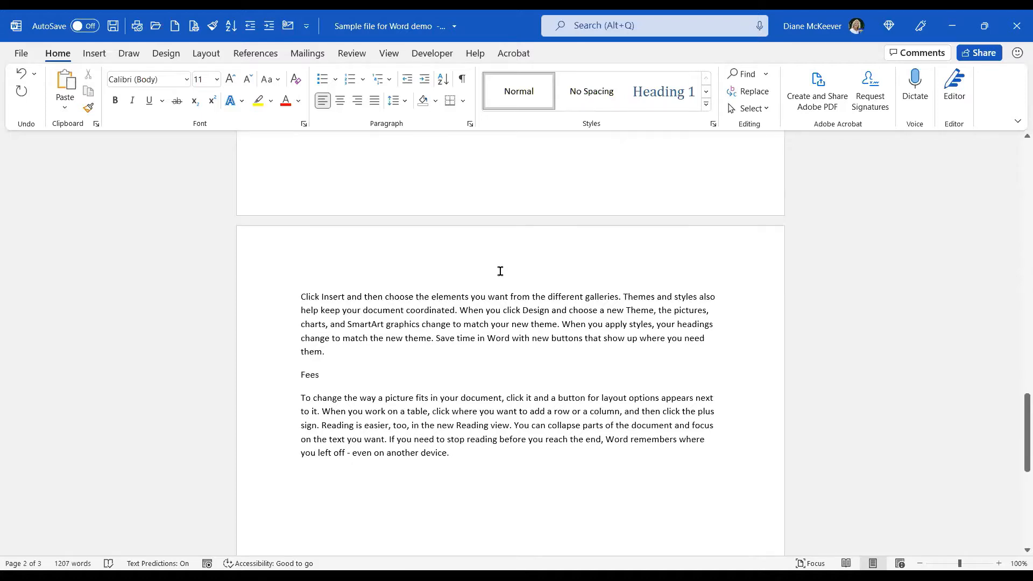
scroll(501, 270, up, 10)
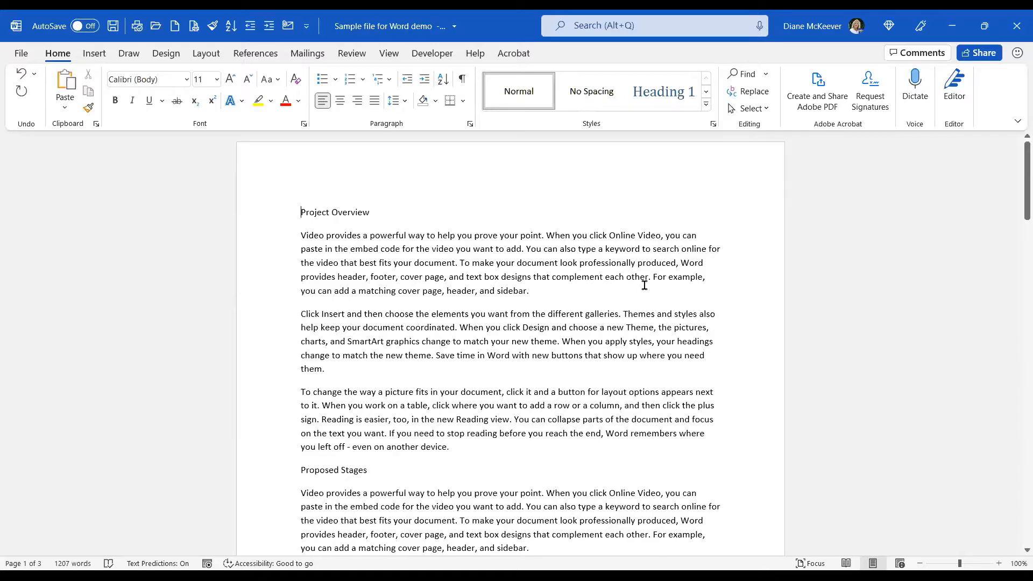
Select the text from the "Project Overview" heading partway into the first line of its opening paragraph, and clear the selection.
shift+click(501, 233)
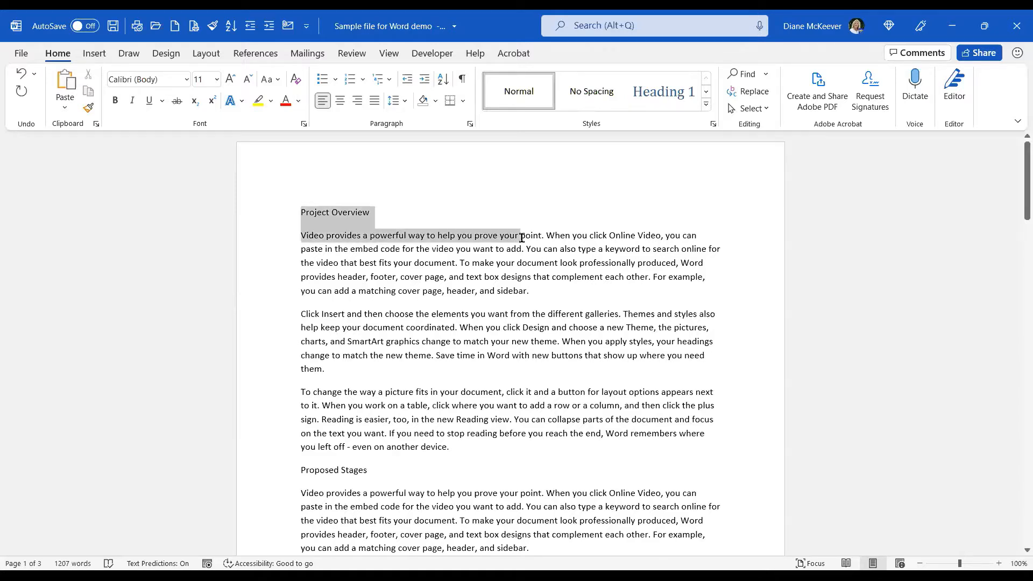
shift+click(484, 233)
mouse_move(485, 233)
mouse_down()
mouse_move(493, 268)
mouse_move(482, 235)
mouse_up()
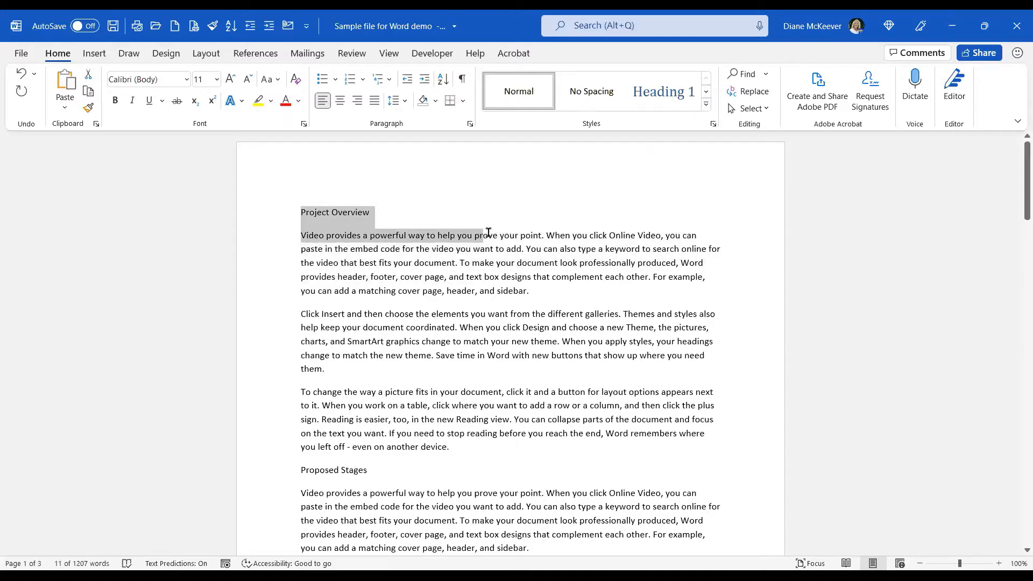
click(483, 250)
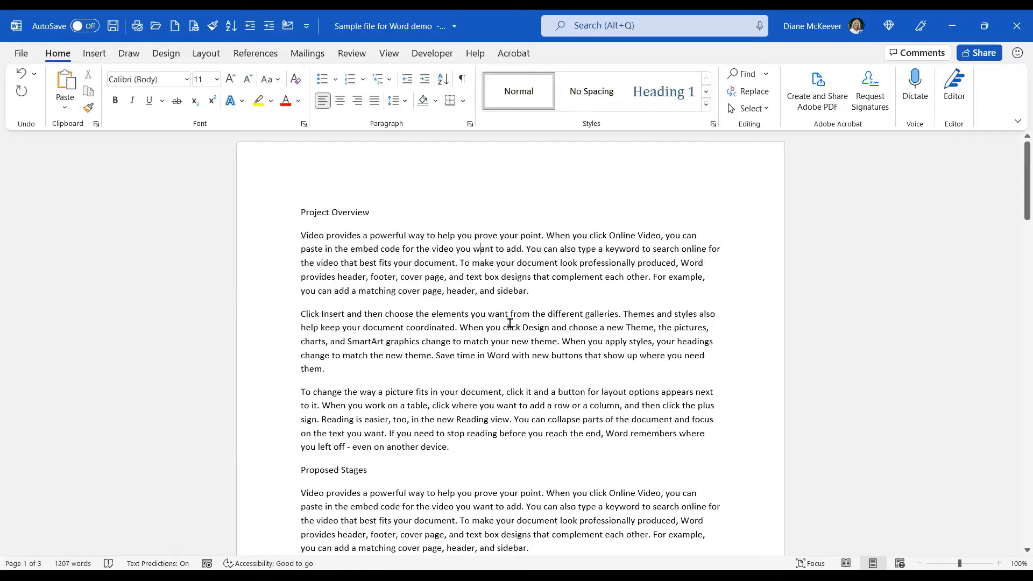
Replace "complement" with "help" in the first Project Overview paragraph and "document" with "manuscript" in the second.
double_click(367, 263)
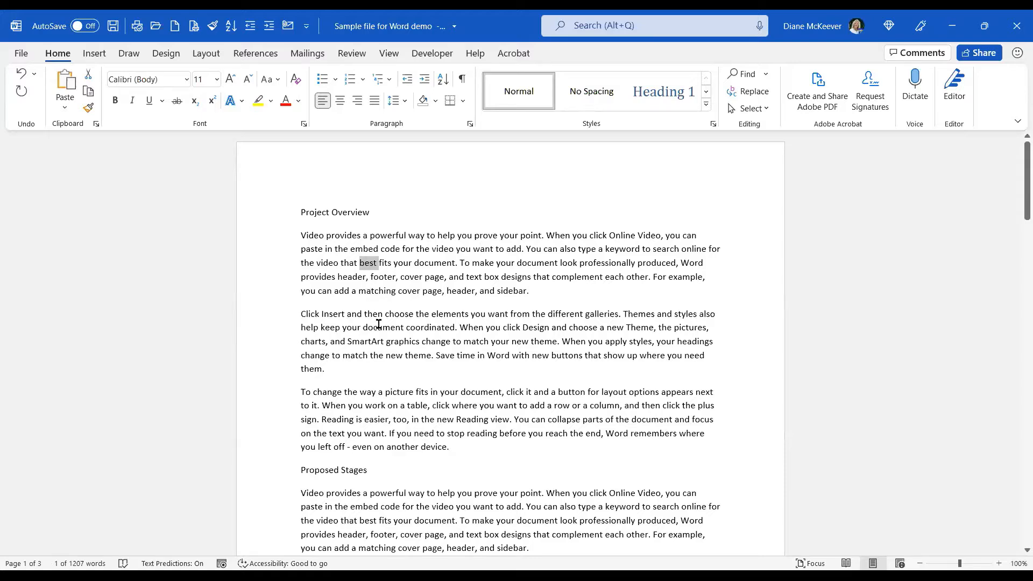
double_click(579, 278)
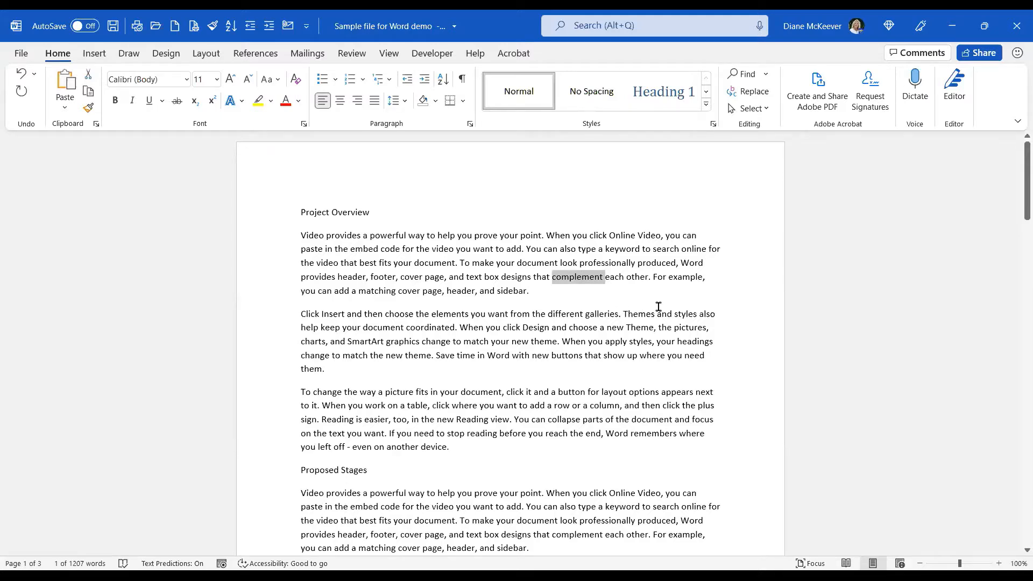
text(help)
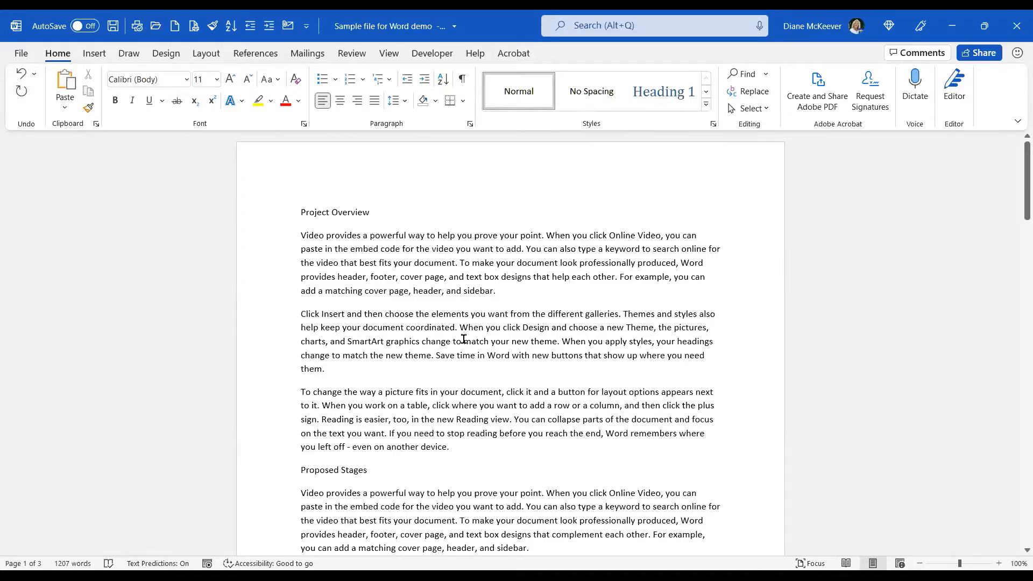
double_click(383, 327)
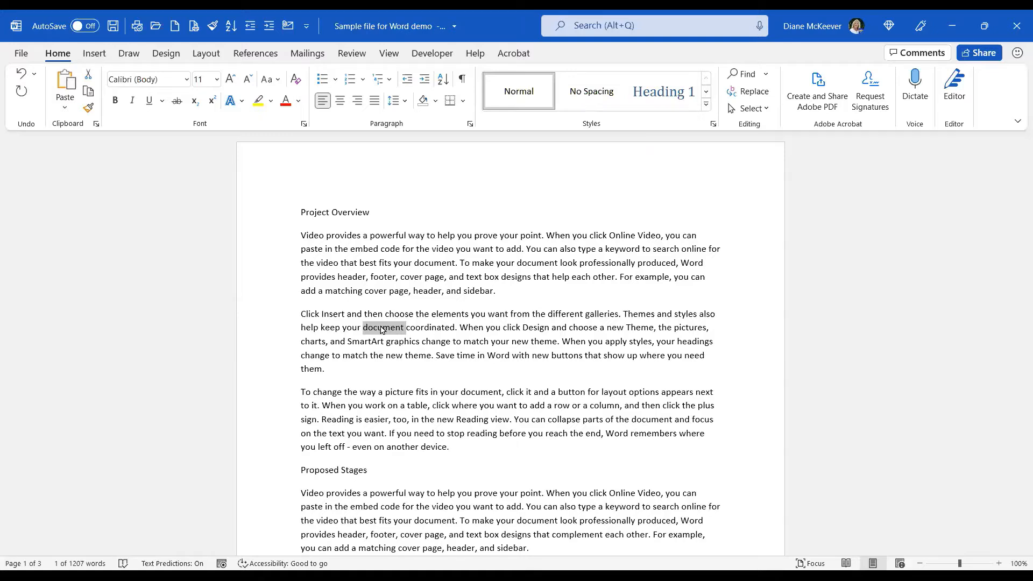
text(manuscript)
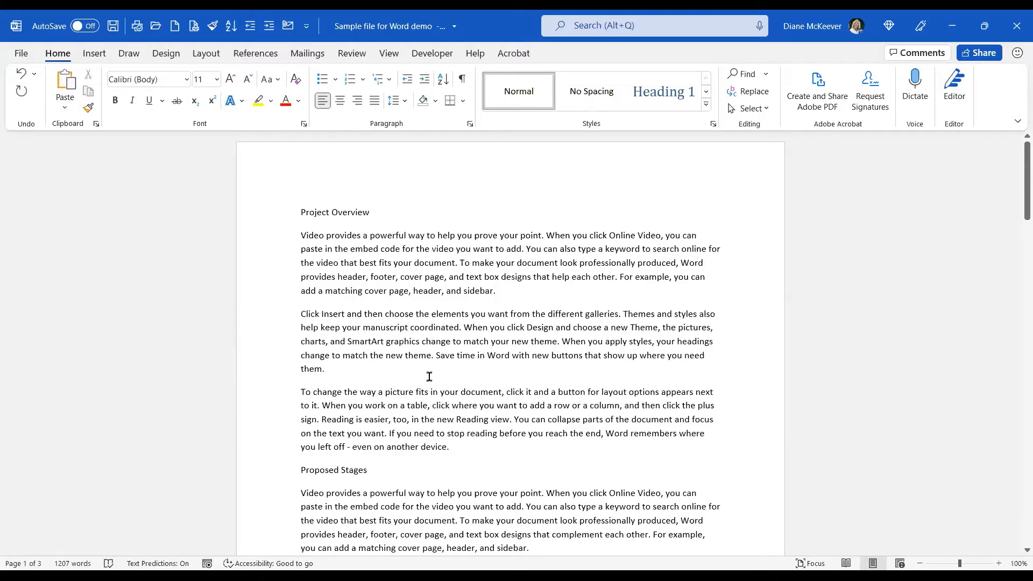
Delete the word "manuscript" and all but the first letters of "coordinated" in the second Project Overview paragraph.
double_click(392, 328)
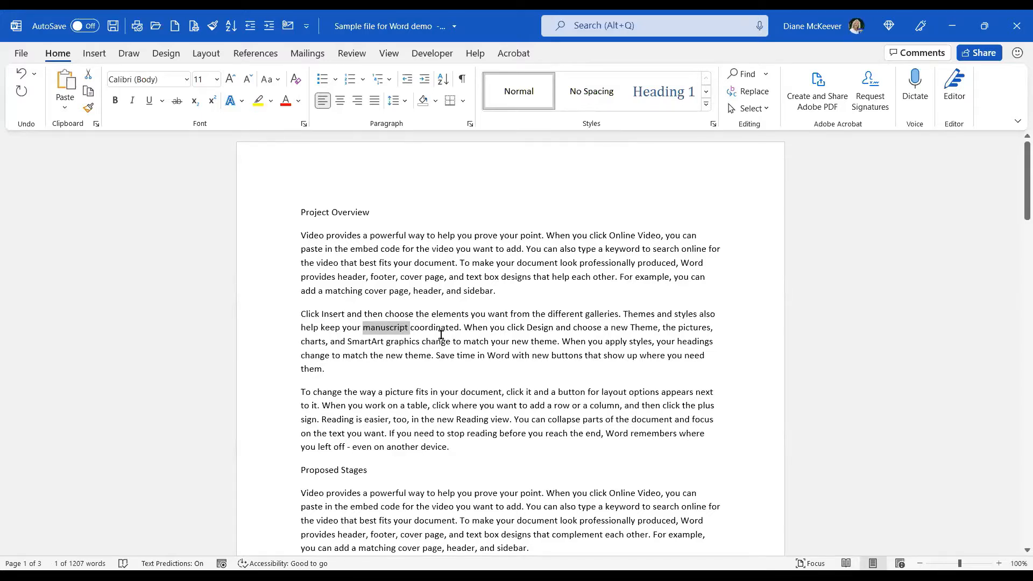
key(Delete)
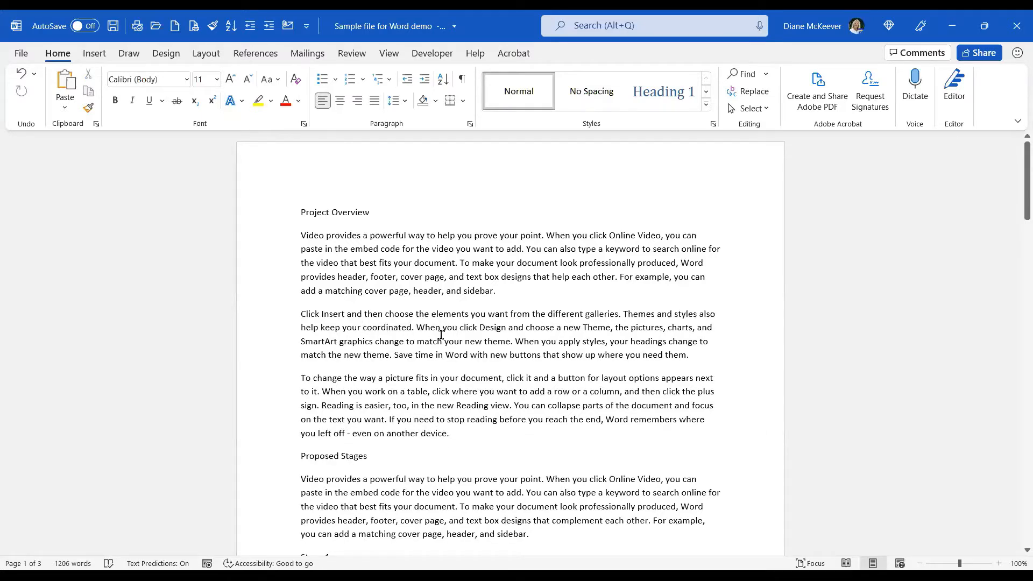
click(413, 328)
key(BackSpace)
key(BackSpace)
key(BackSpace)
key(BackSpace)
key(BackSpace)
key(BackSpace)
key(BackSpace)
key(BackSpace)
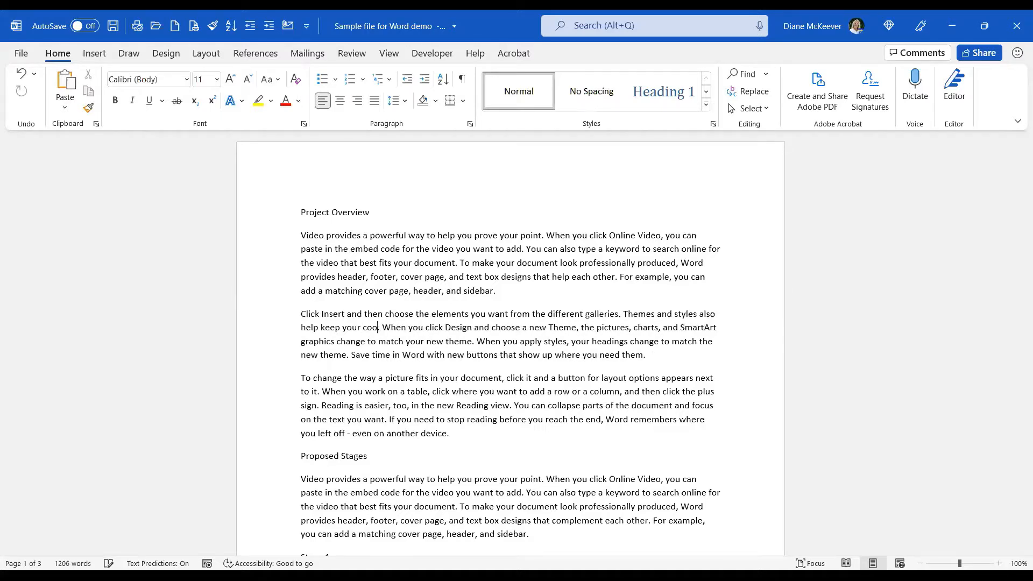
key(BackSpace)
key(BackSpace)
Undo the deletions of "manuscript" and "coordinated" in the second Project Overview paragraph.
text(oordina)
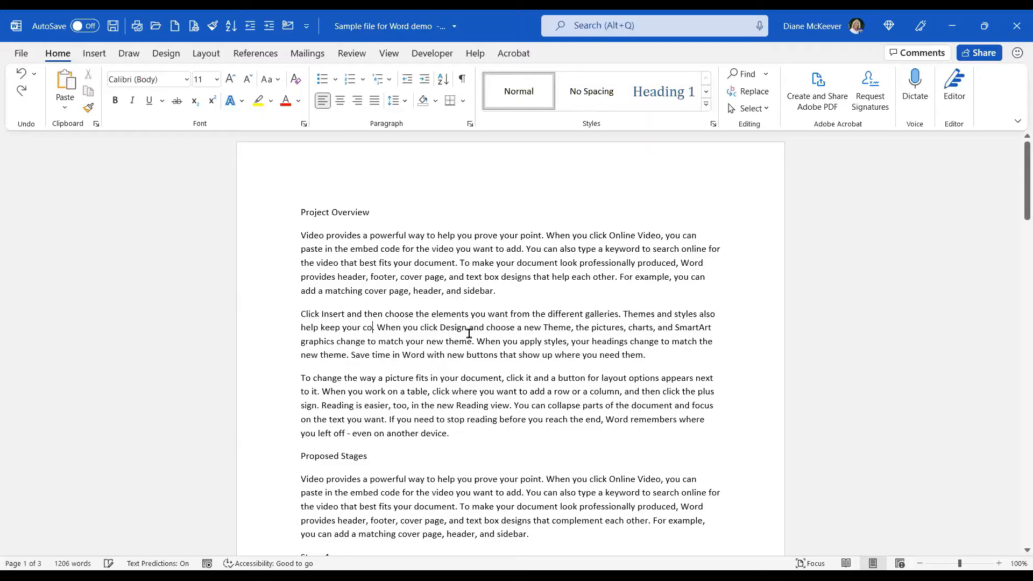
text(te)
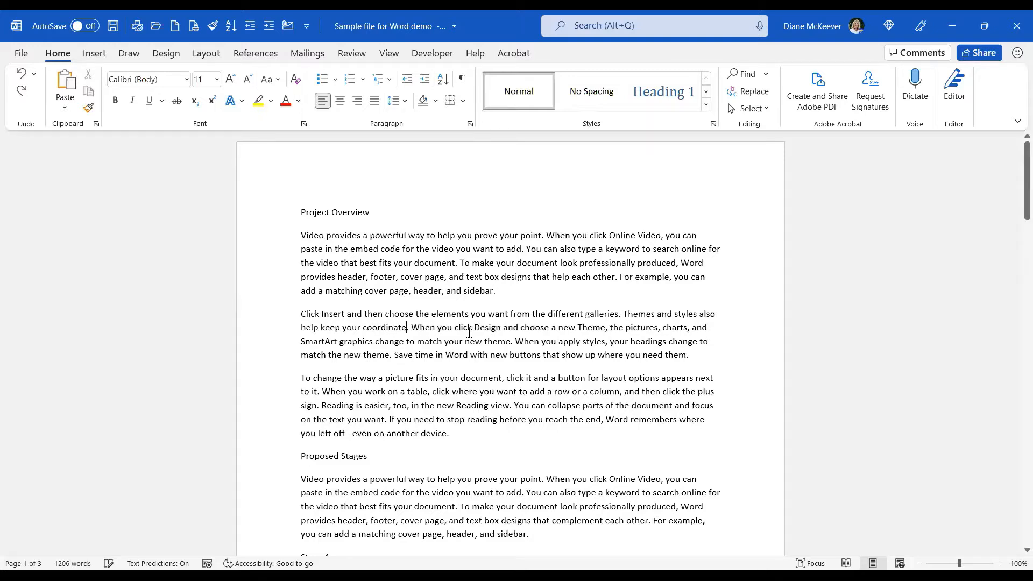
key(ctrl+z)
key(ctrl+z)
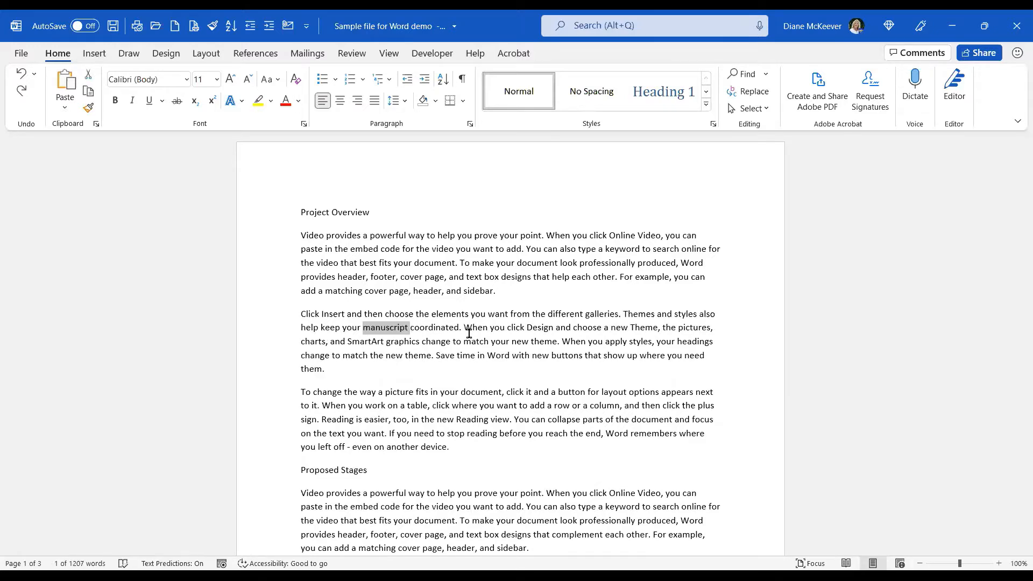
click(469, 333)
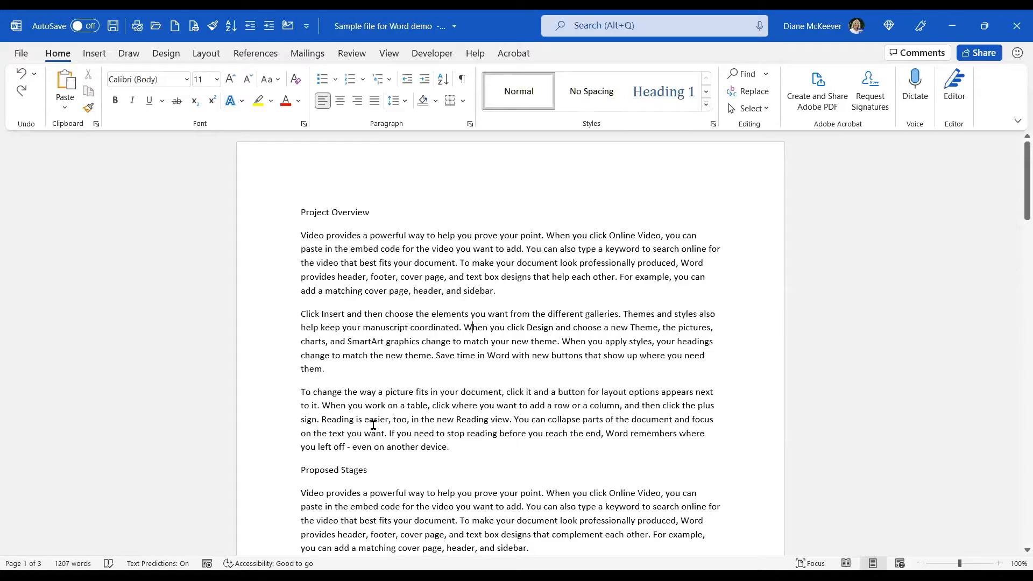
Move the whole "Click Insert" paragraph directly beneath the "Project Overview" heading, ahead of the "Video provides" paragraph.
click(365, 329)
triple_click(455, 339)
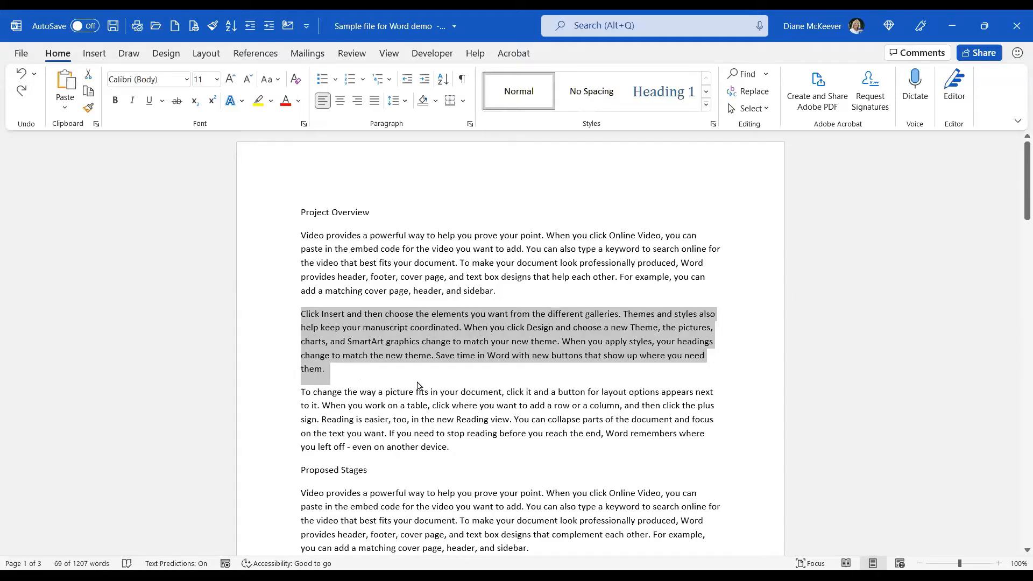
click(431, 336)
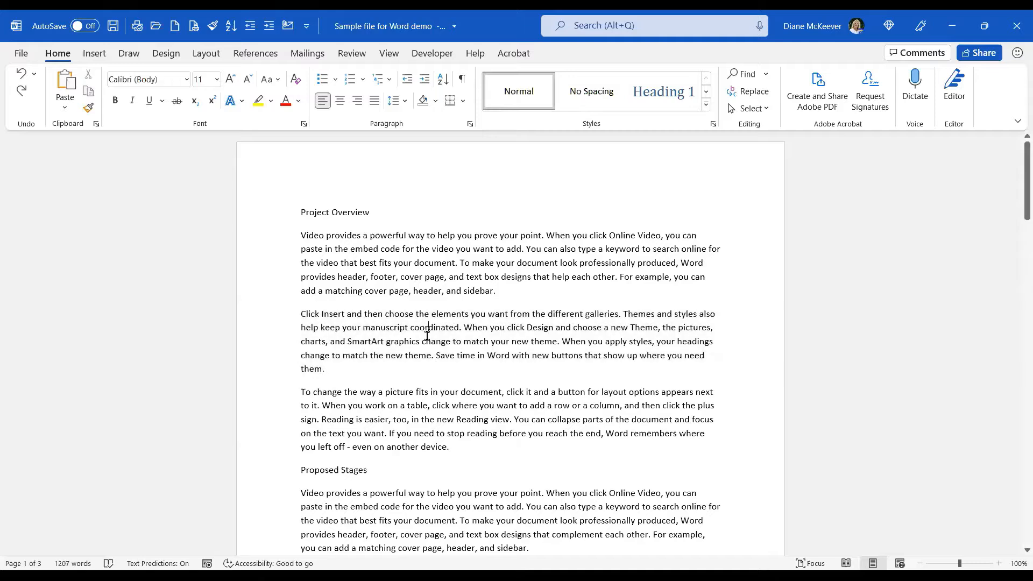
click(461, 329)
triple_click(462, 331)
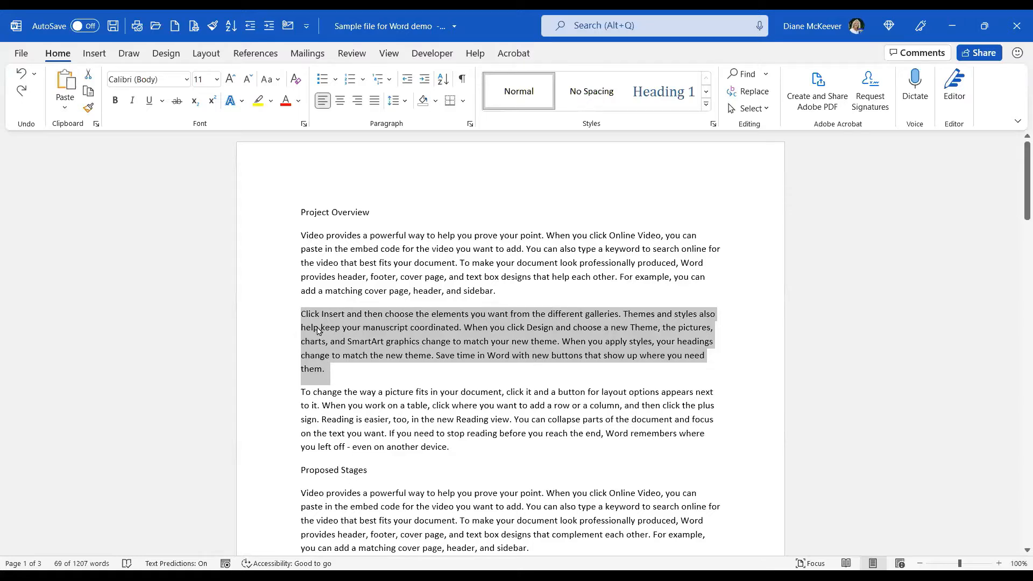
drag(317, 330, 302, 242)
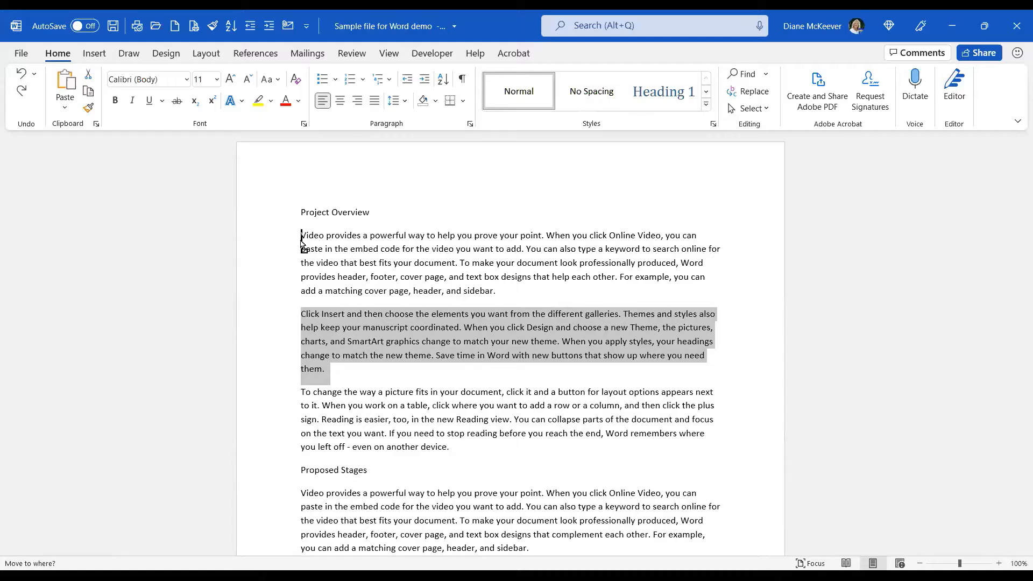
drag(302, 243, 301, 243)
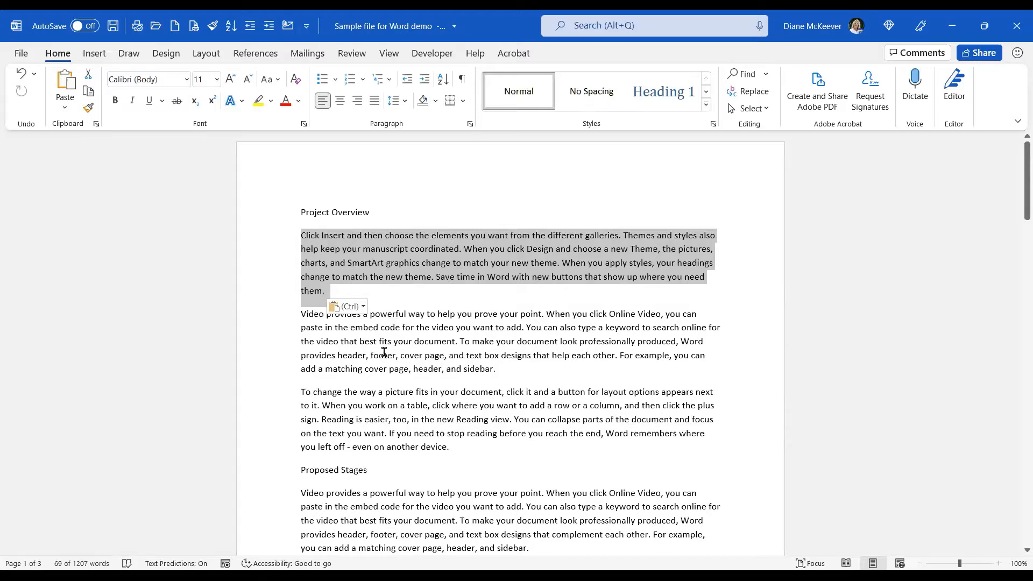
Move the whole "To change the way a picture fits" paragraph ahead of the "Video provides" paragraph under Project Overview.
triple_click(336, 417)
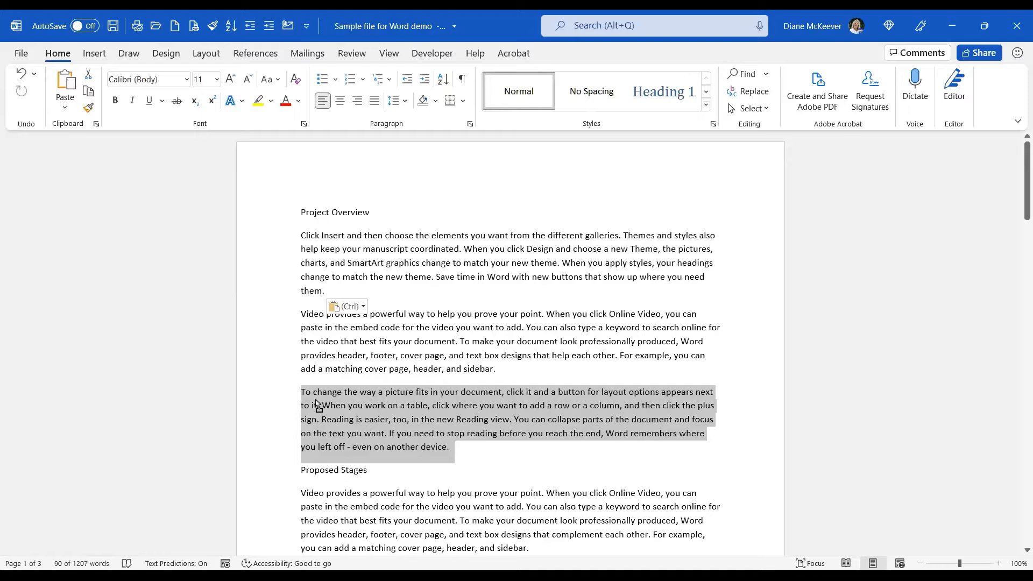
drag(318, 404, 303, 319)
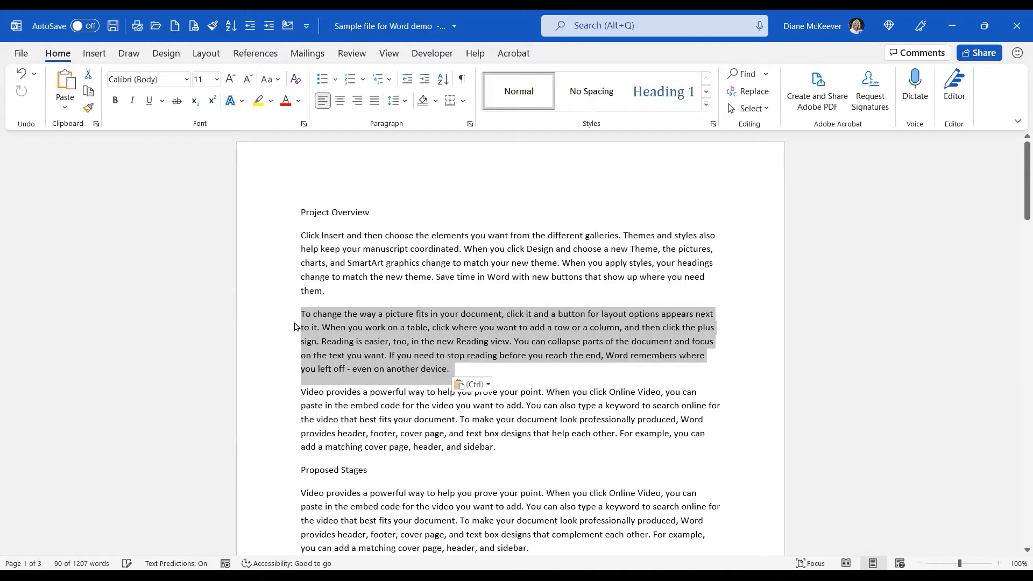
click(371, 405)
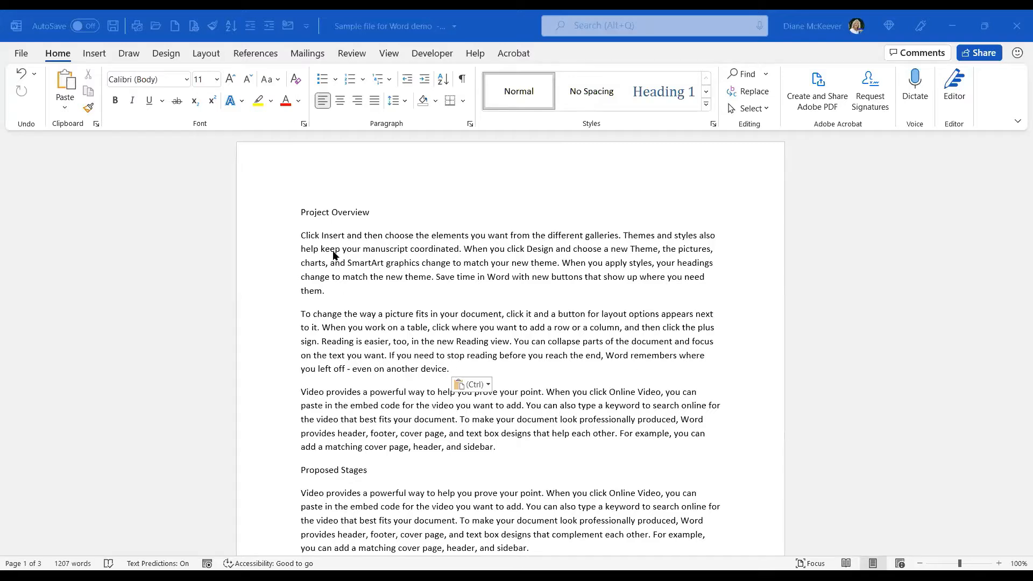
Modify the Normal style to use the Garamond font at 12 pt.
click(403, 281)
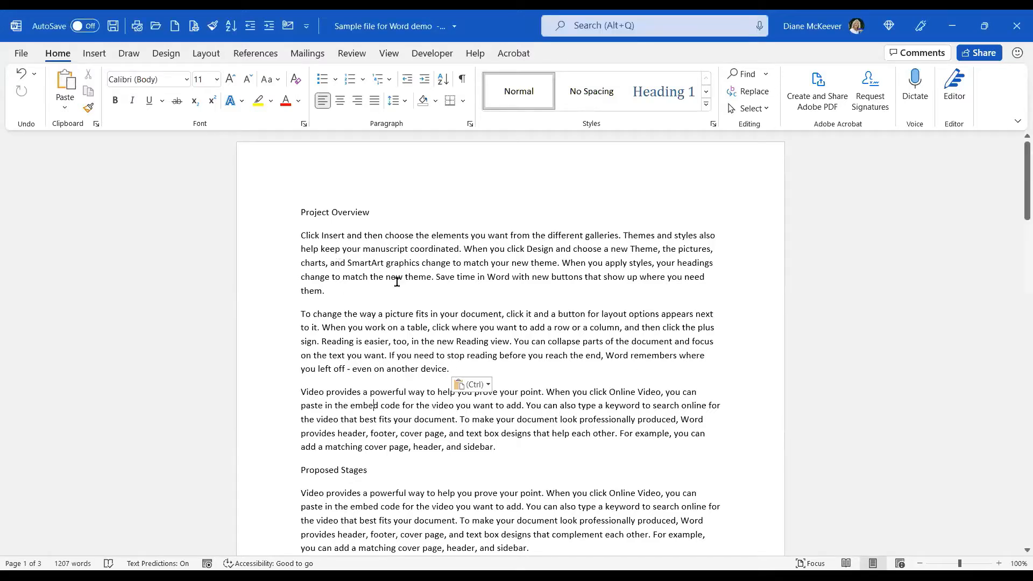
click(340, 264)
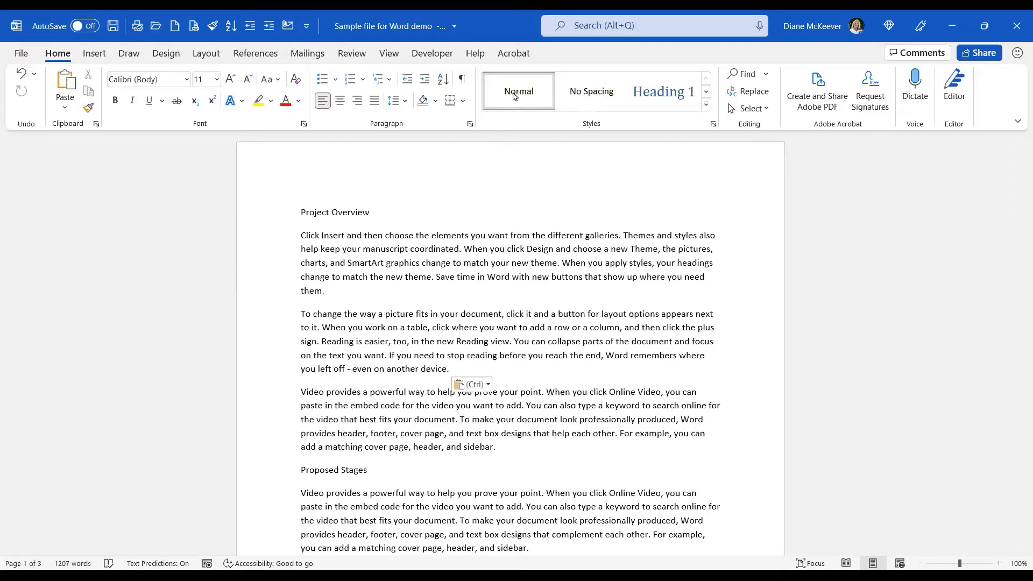
click(394, 263)
right_click(513, 92)
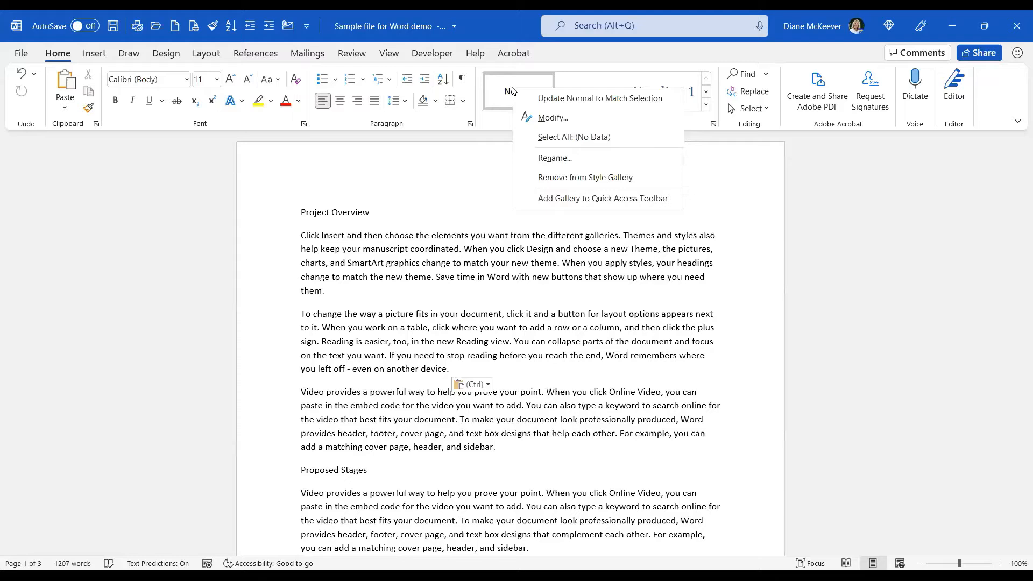
click(548, 123)
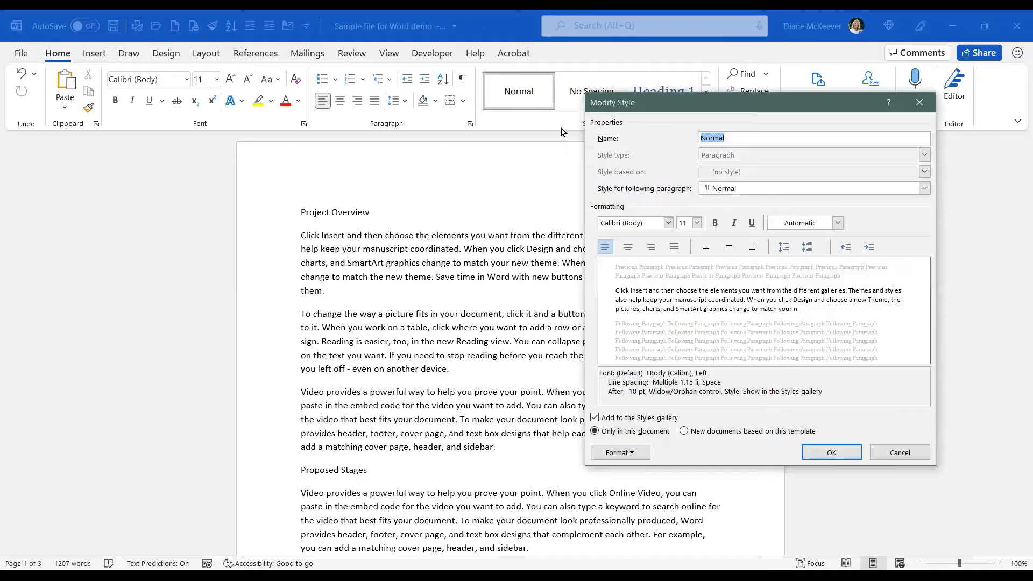
click(668, 223)
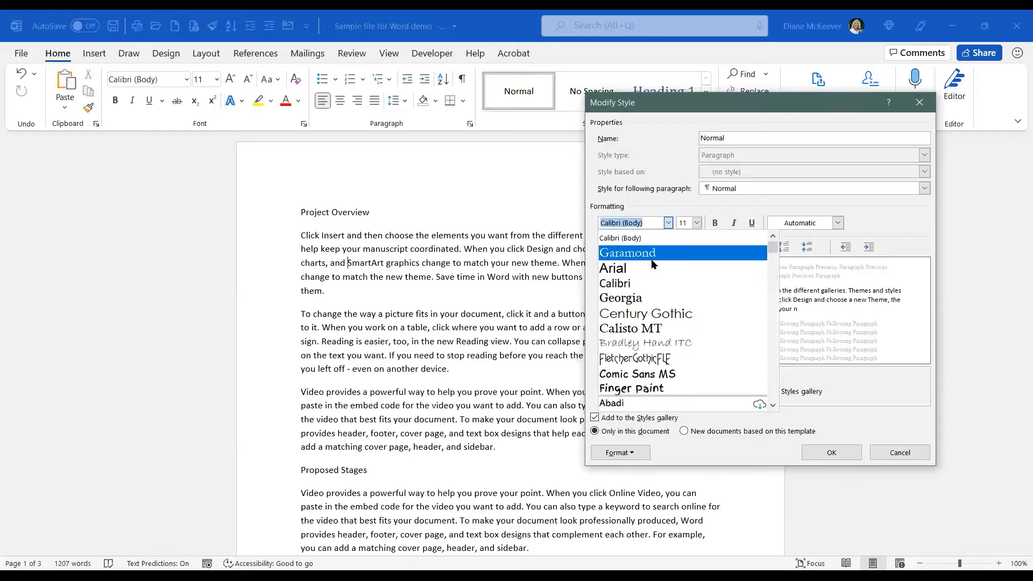
click(651, 259)
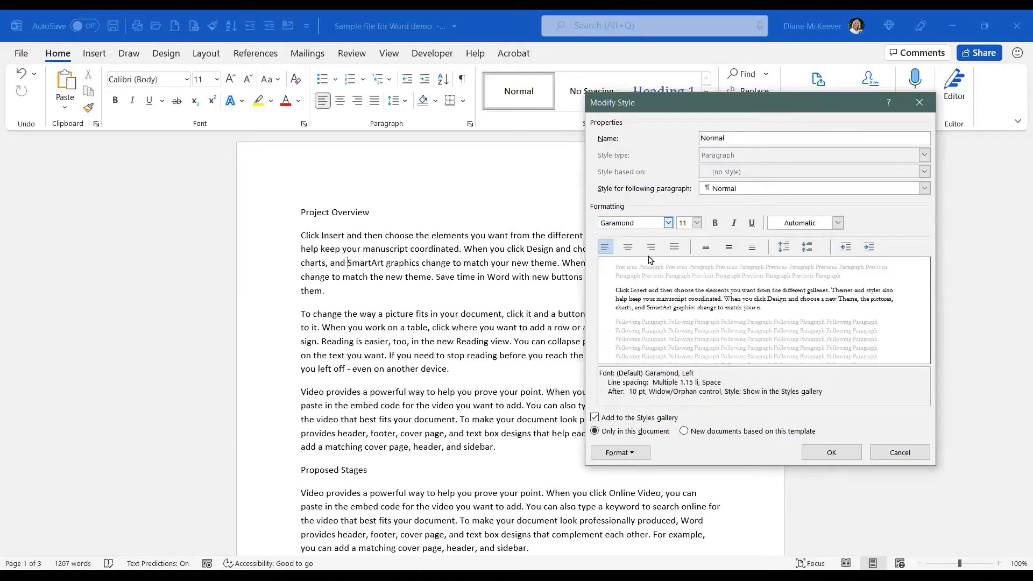
click(697, 223)
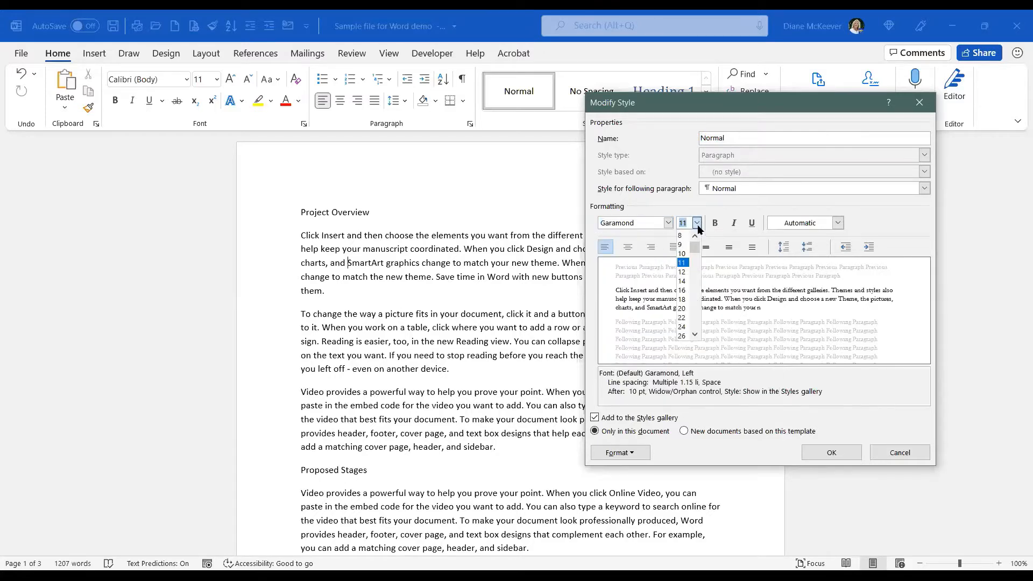
click(682, 272)
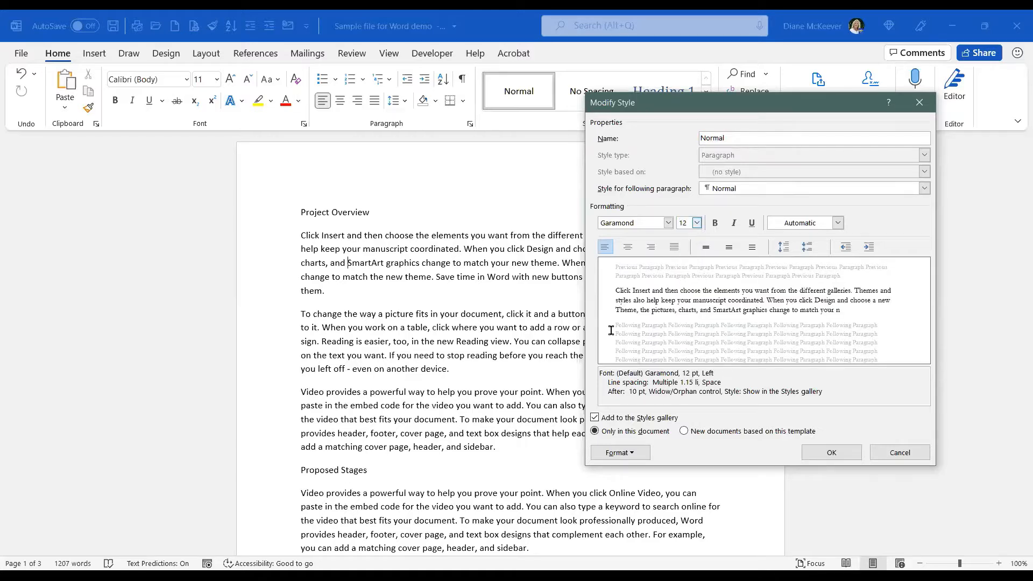
click(828, 453)
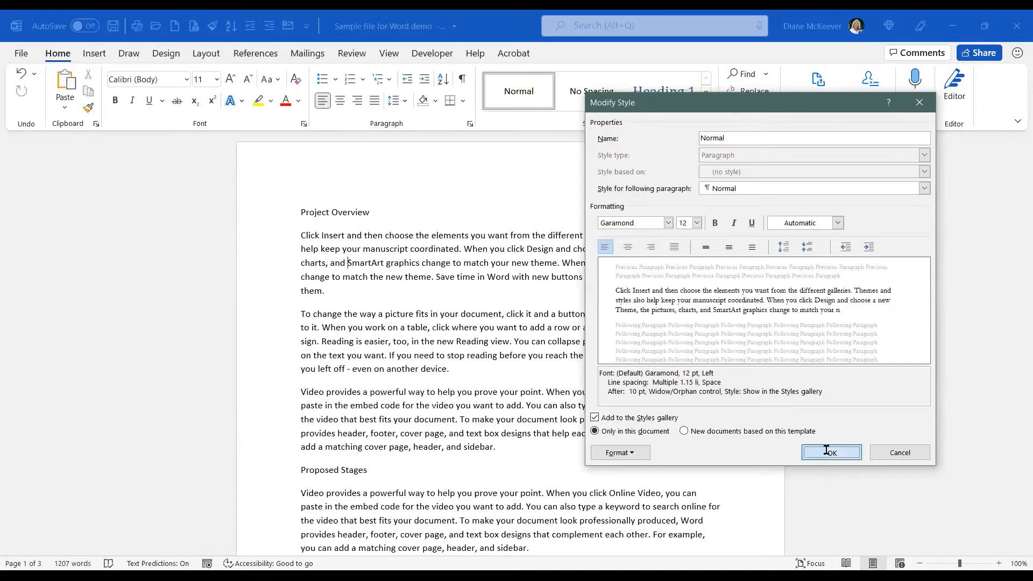
Apply the Heading 1 style to the "Project Overview" line at the start of the document.
scroll(680, 412, down, 2)
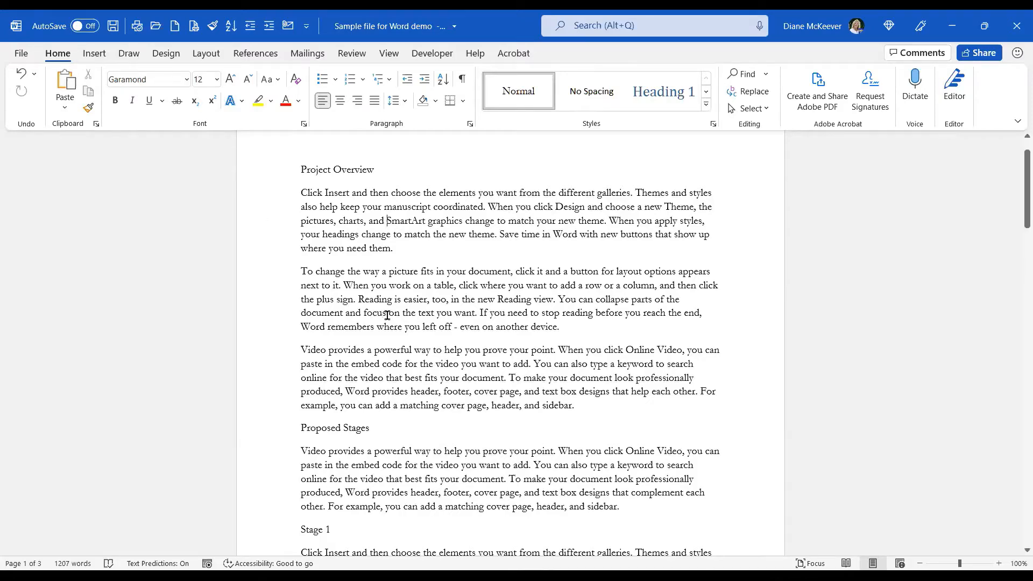
scroll(387, 315, up, 1)
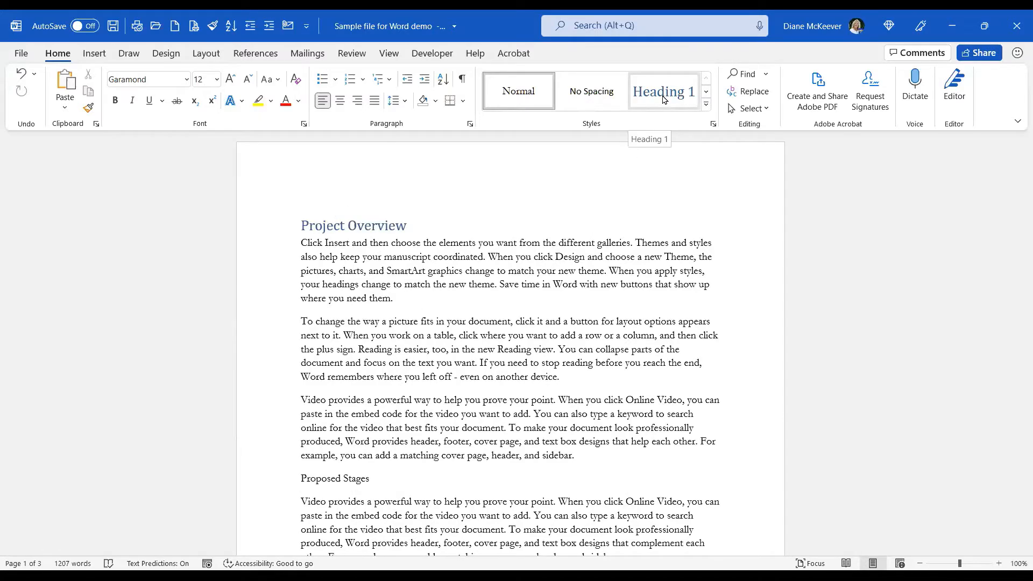
click(664, 98)
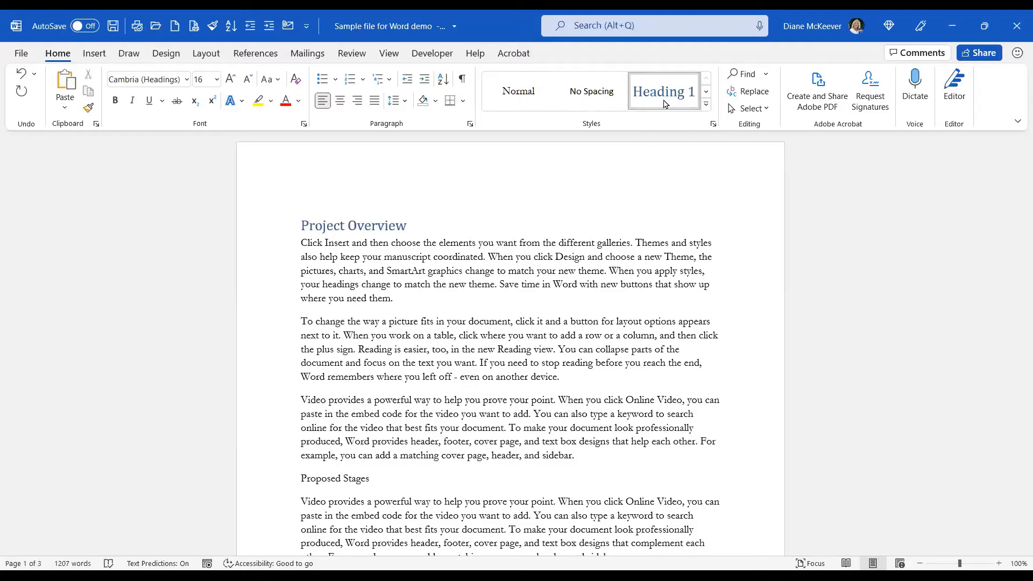
click(706, 106)
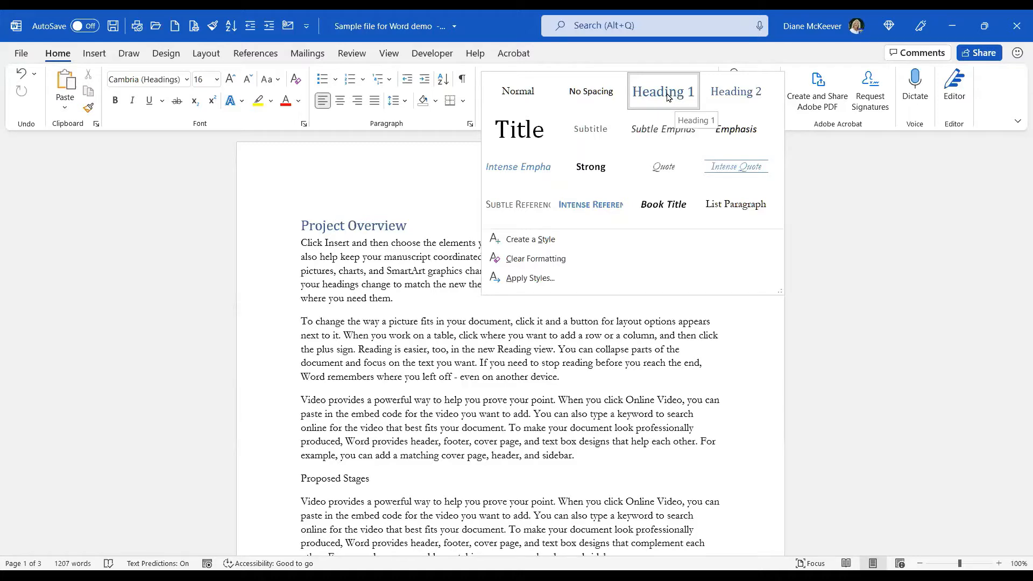
click(414, 275)
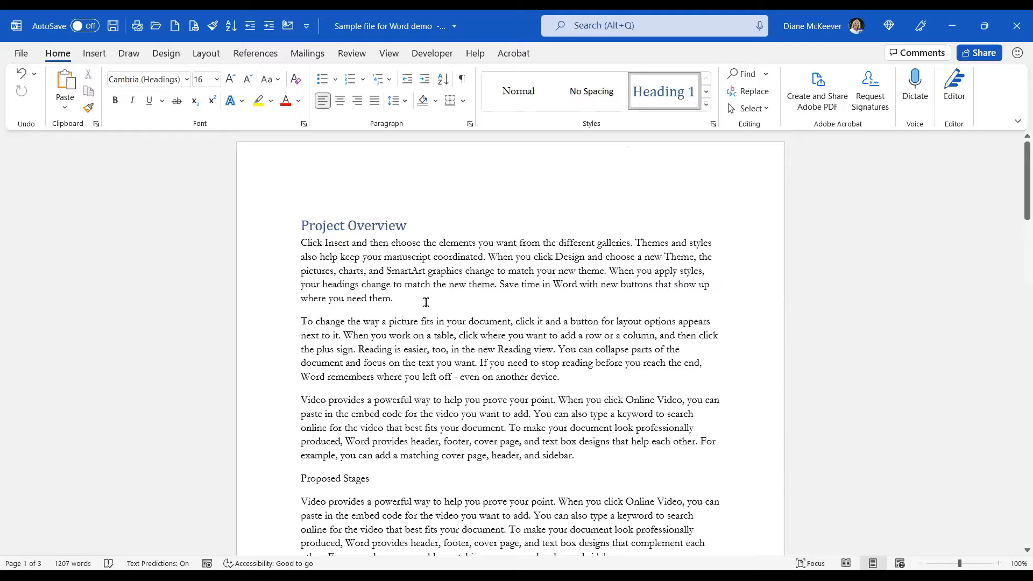
click(412, 273)
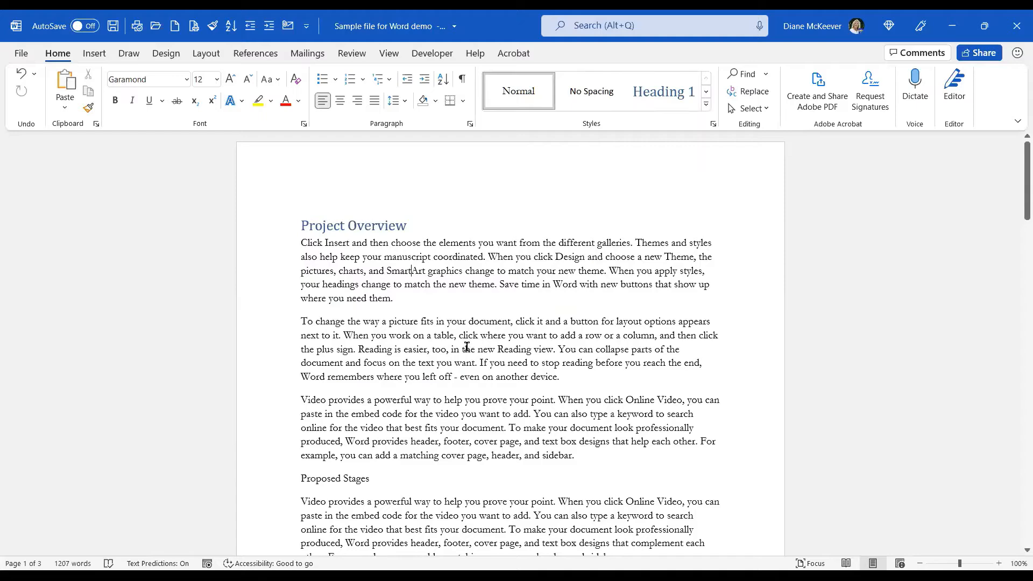
Apply the Heading 2 style to the "Proposed Stages" line.
scroll(468, 350, down, 3)
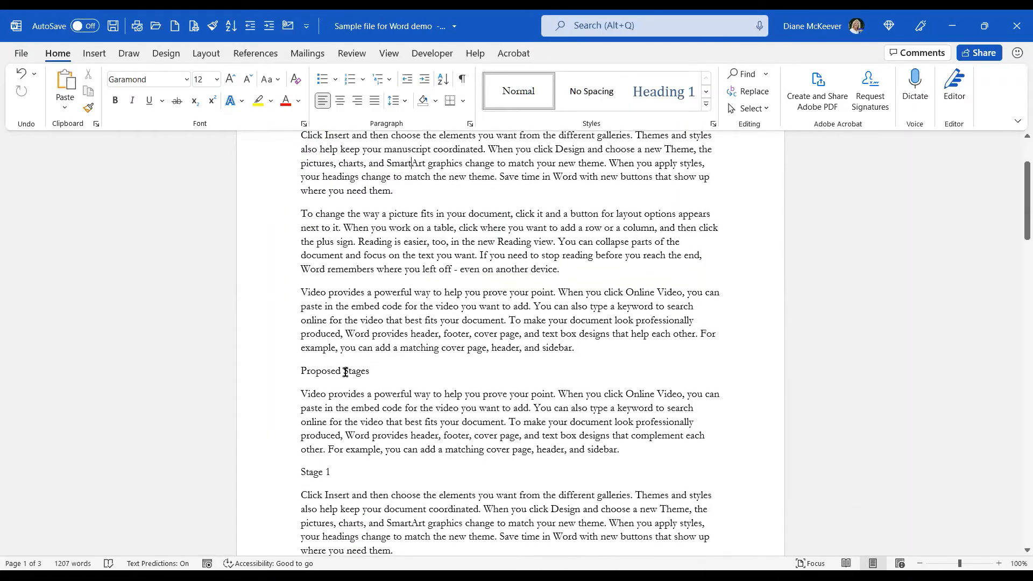
click(705, 109)
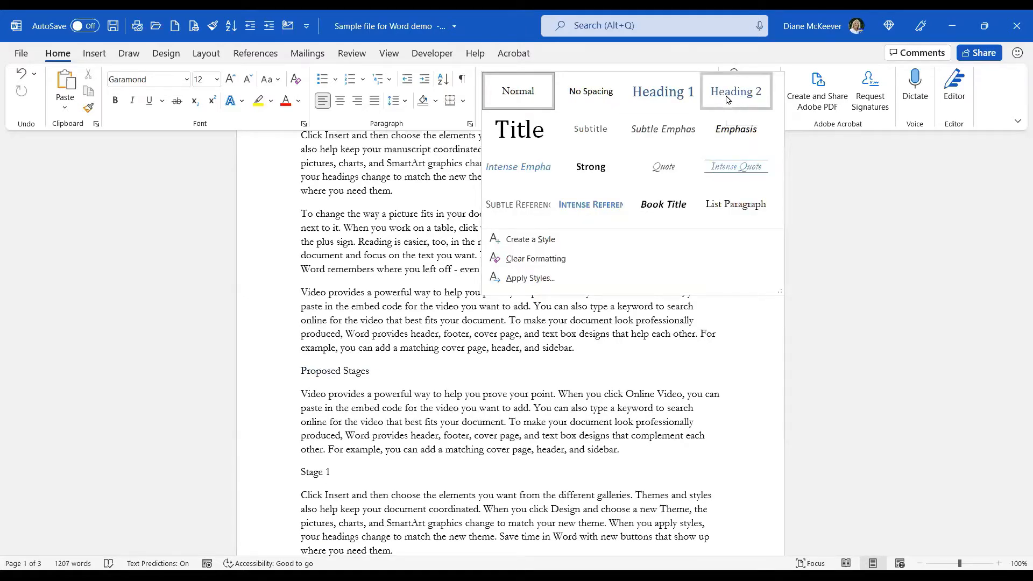
click(727, 99)
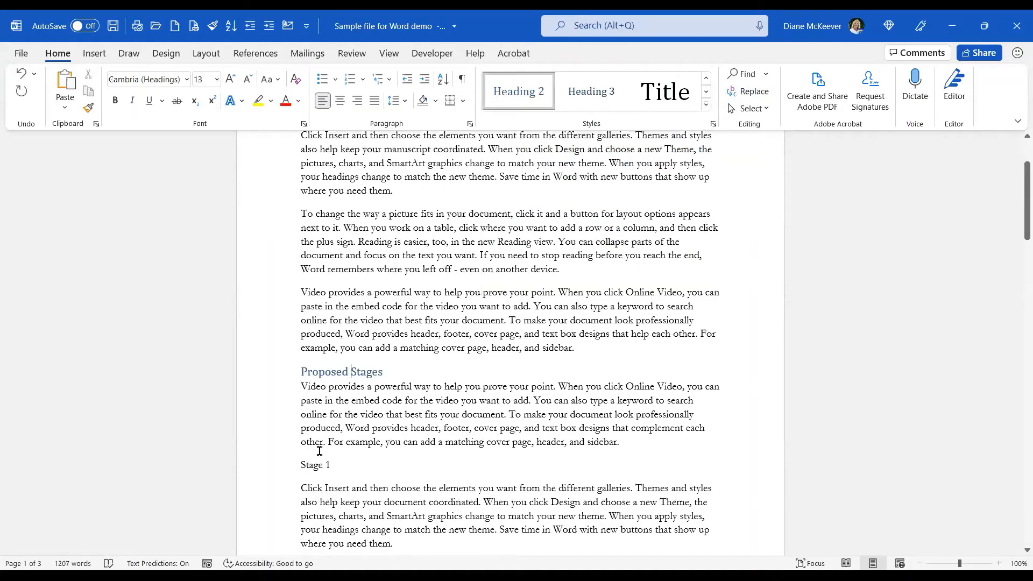
Apply the Heading 2 style to the "Conclusions" line on page 2.
scroll(313, 452, down, 5)
scroll(334, 442, down, 8)
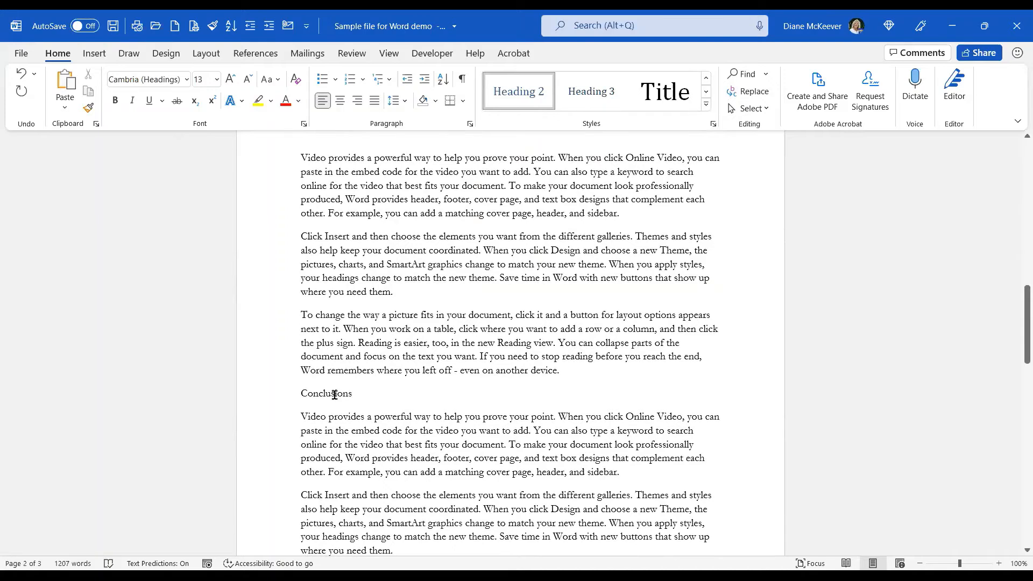
click(336, 396)
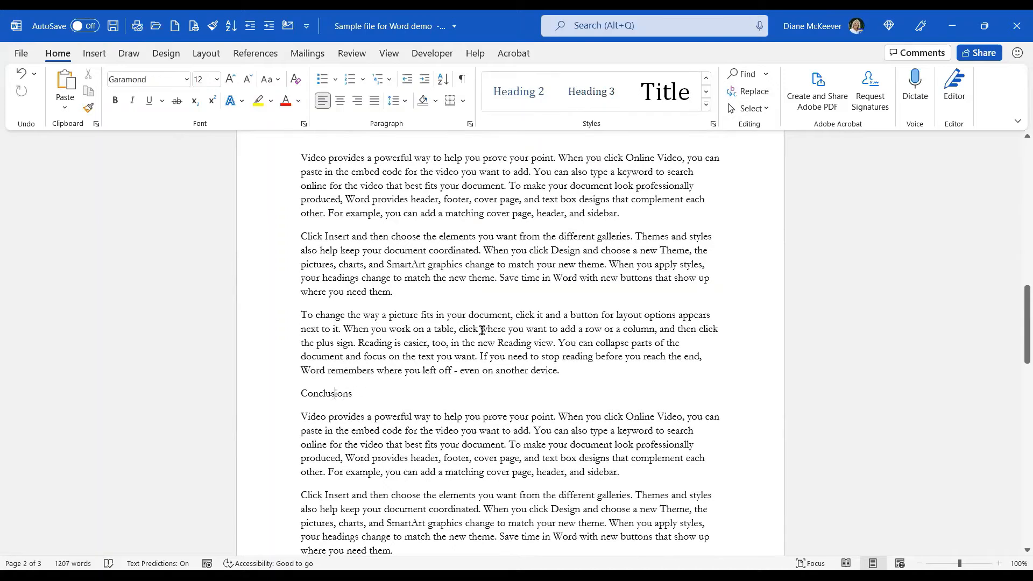
click(706, 92)
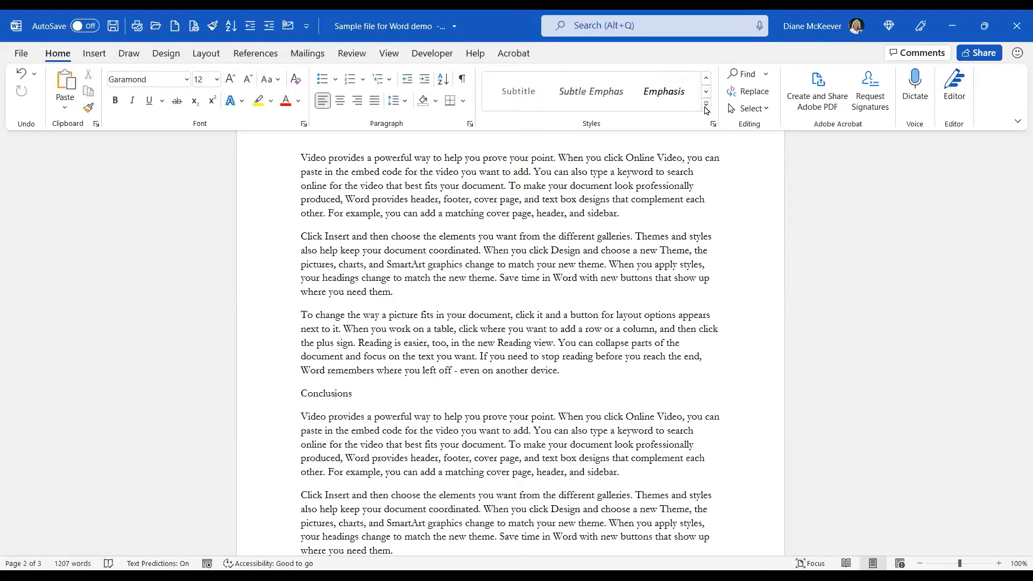
click(707, 78)
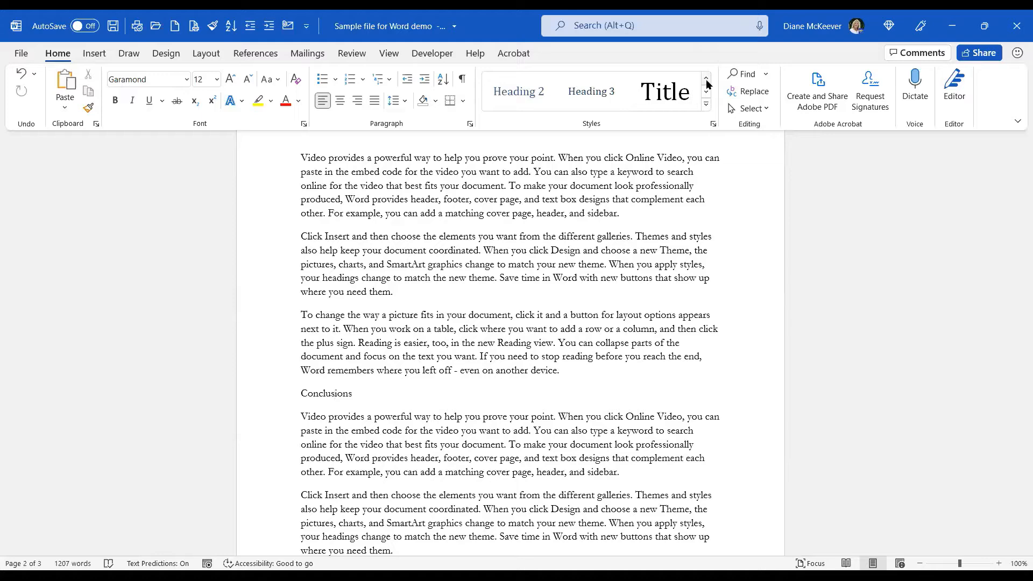
click(530, 93)
Apply the Heading 2 style to the "Fees" line on page 3.
scroll(448, 338, down, 1)
scroll(448, 338, down, 8)
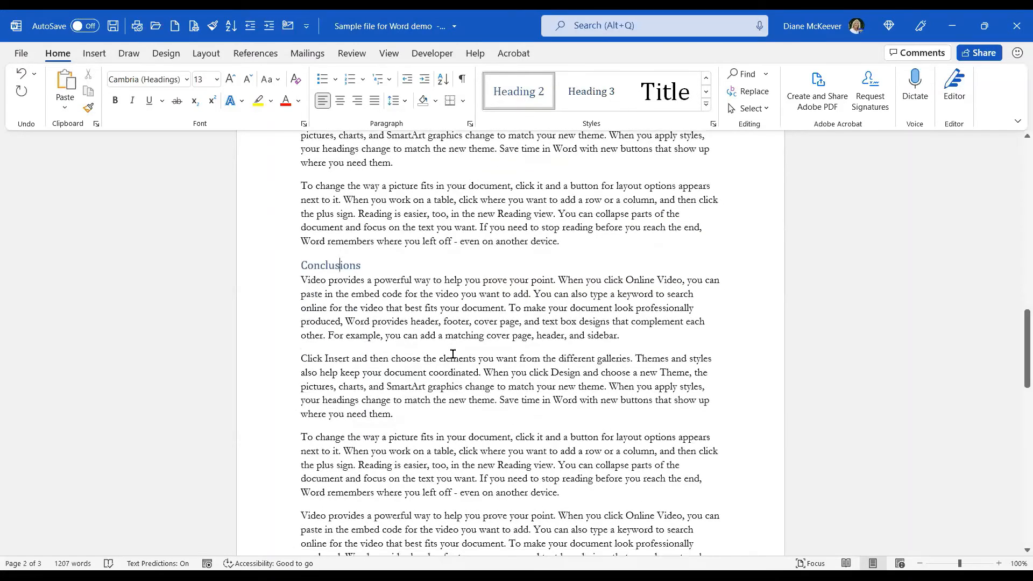
scroll(326, 339, down, 1)
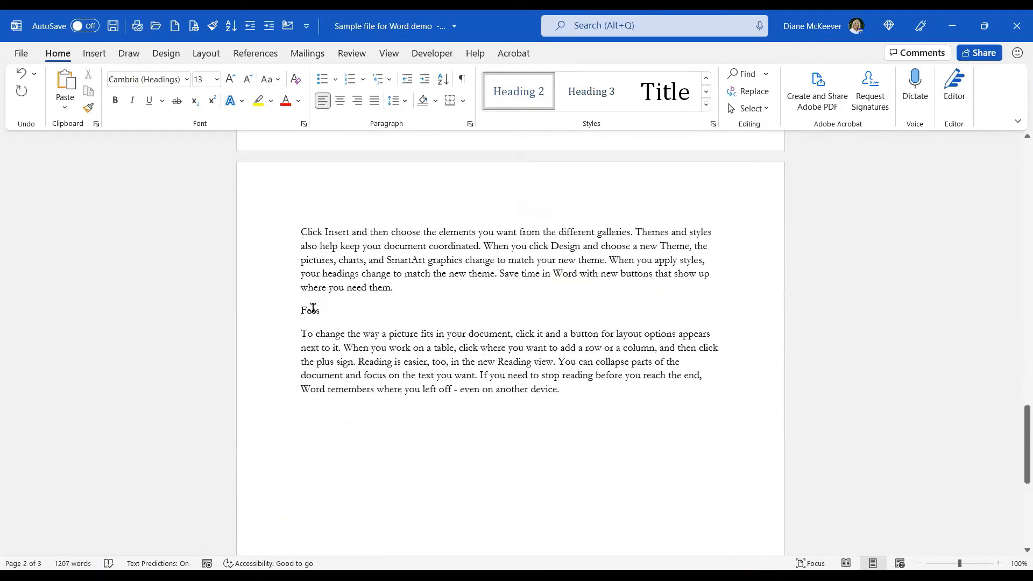
click(316, 309)
click(518, 91)
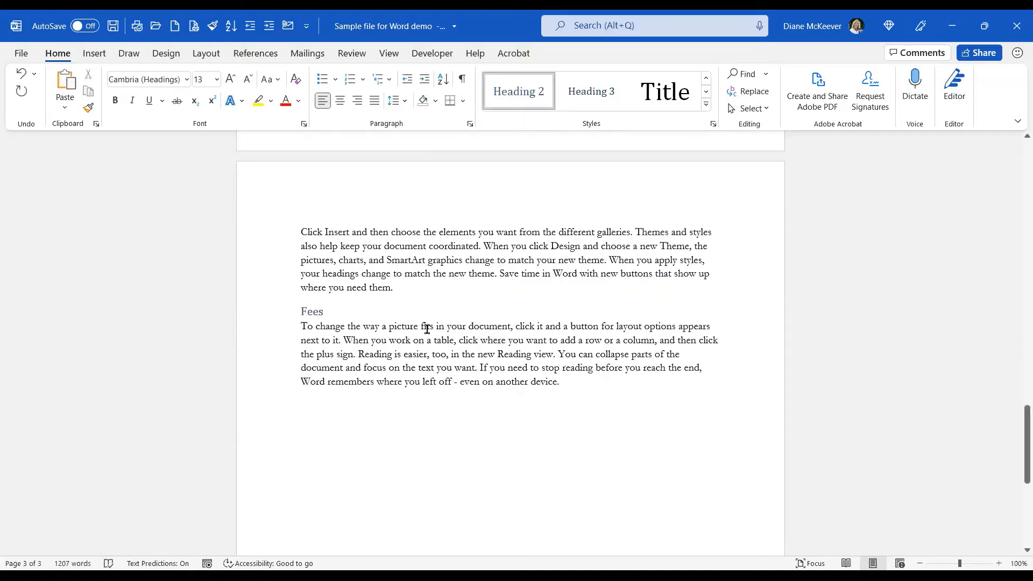
Apply the Heading 3 style to the "Stage 1", "Stage 2" and "Stage 3" lines under Proposed Stages.
scroll(406, 341, up, 15)
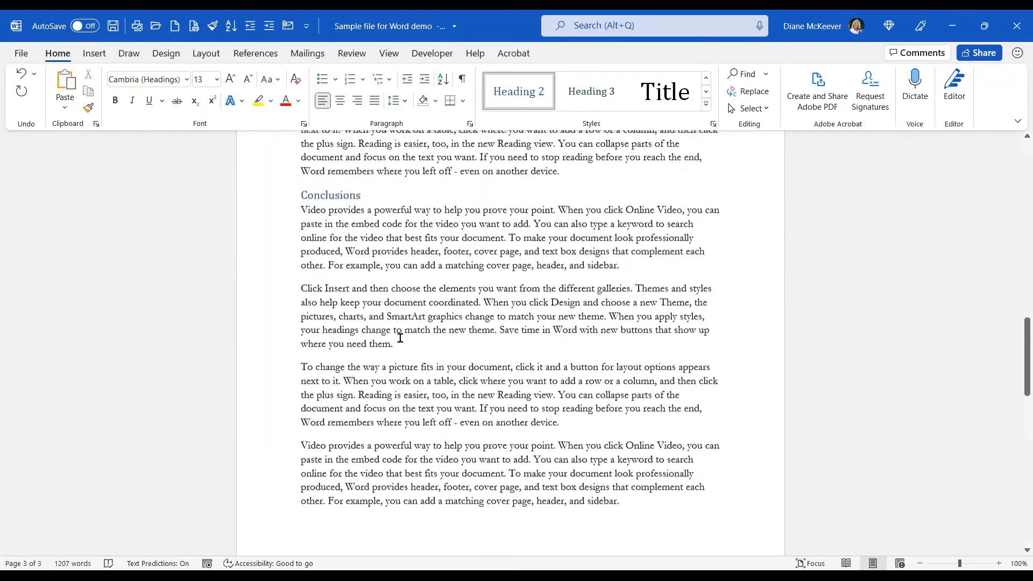
scroll(397, 328, up, 12)
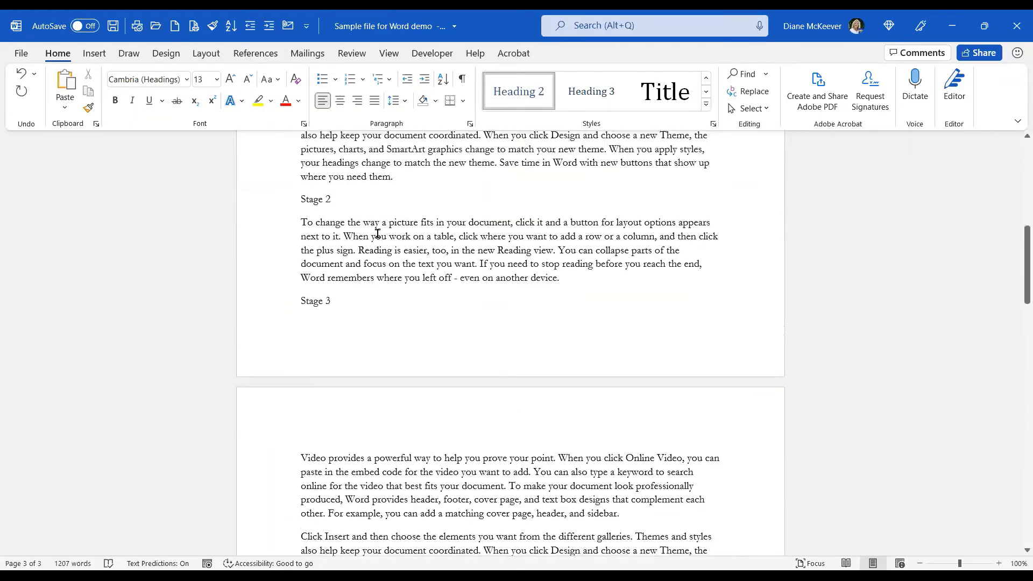
scroll(382, 218, up, 3)
click(315, 226)
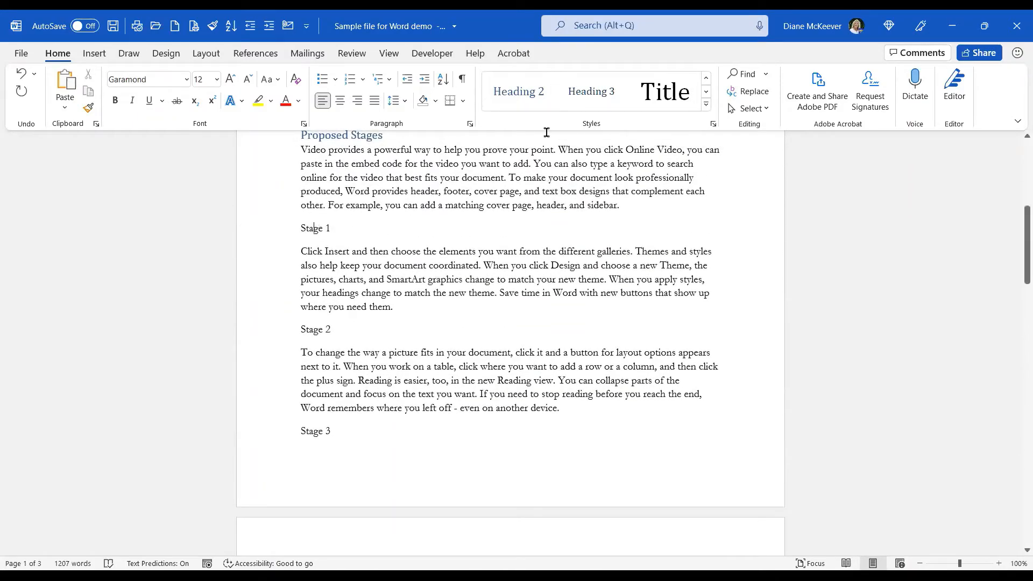
click(595, 92)
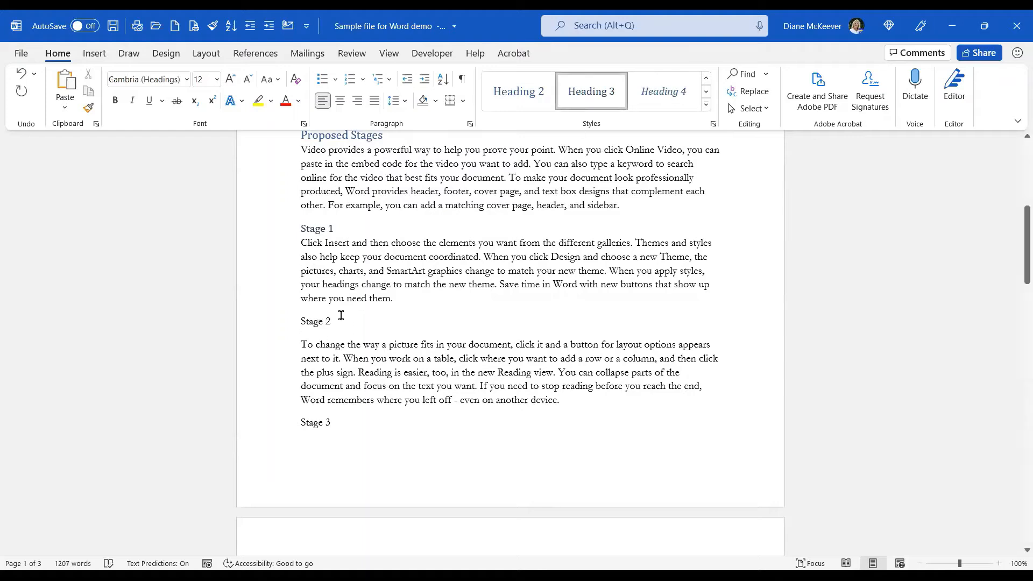
click(319, 317)
click(592, 92)
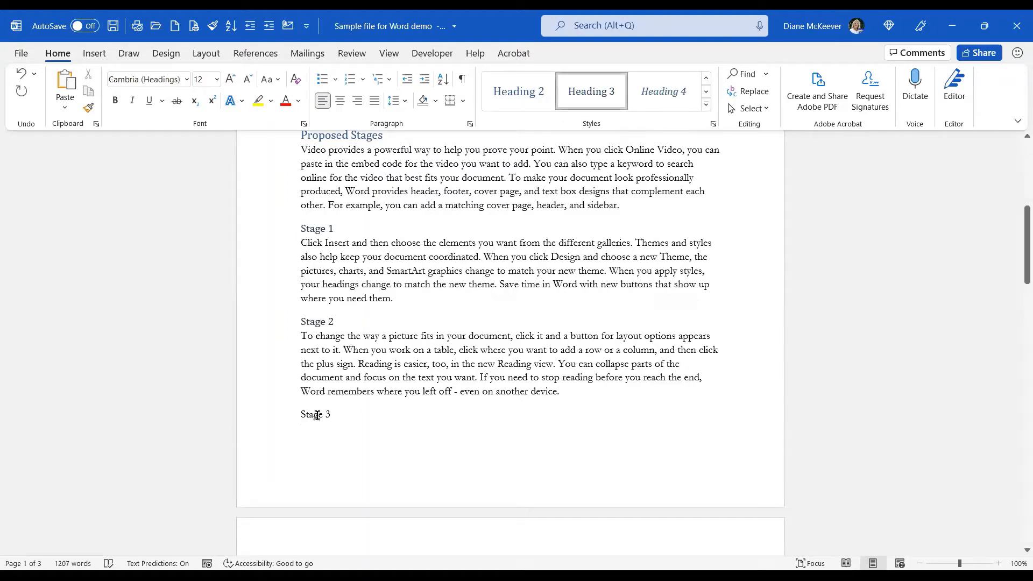
click(317, 415)
click(586, 95)
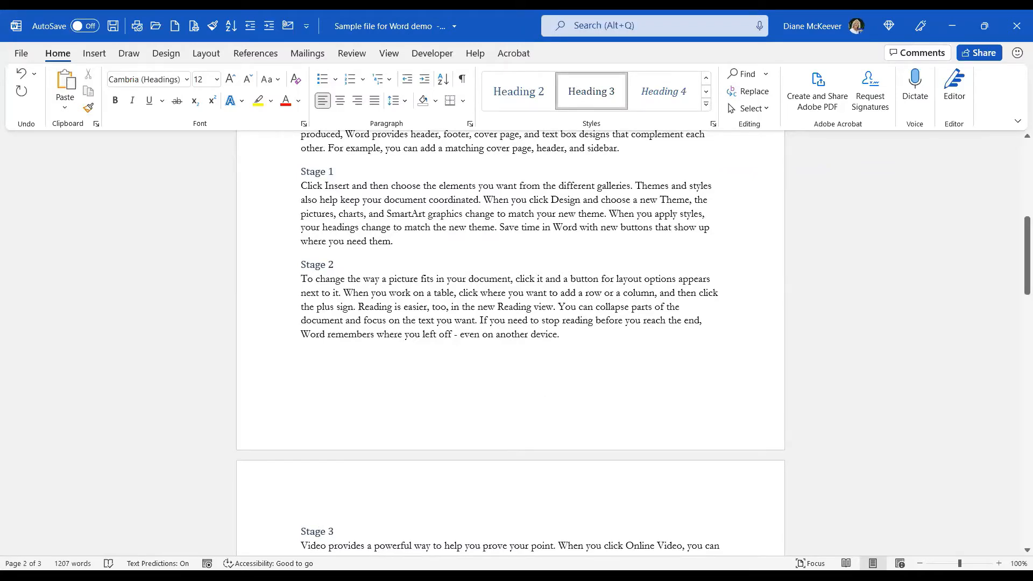
Undo the style change on the "Stage 3" line and apply Heading 3 to it again.
click(21, 79)
click(24, 79)
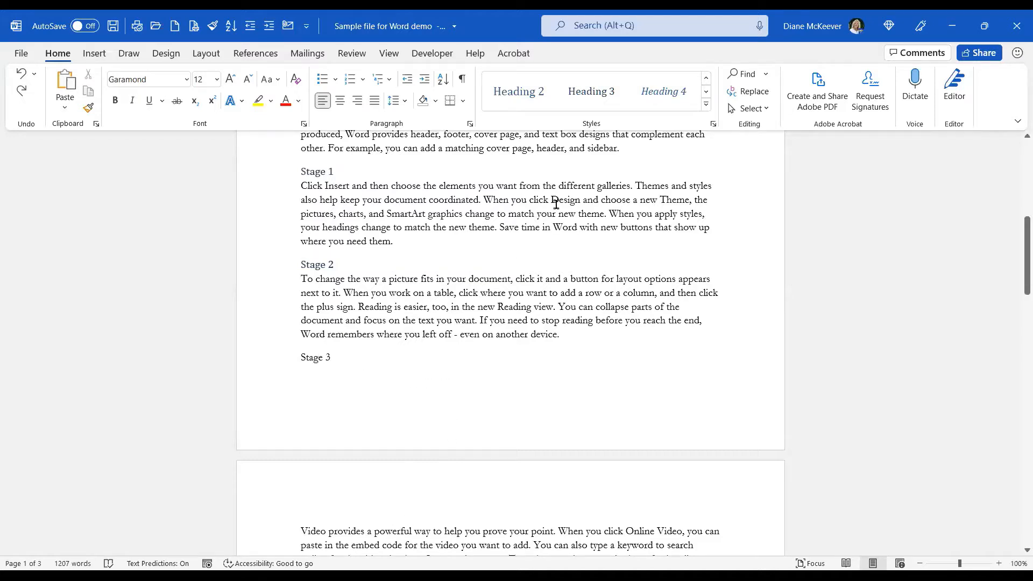
click(590, 102)
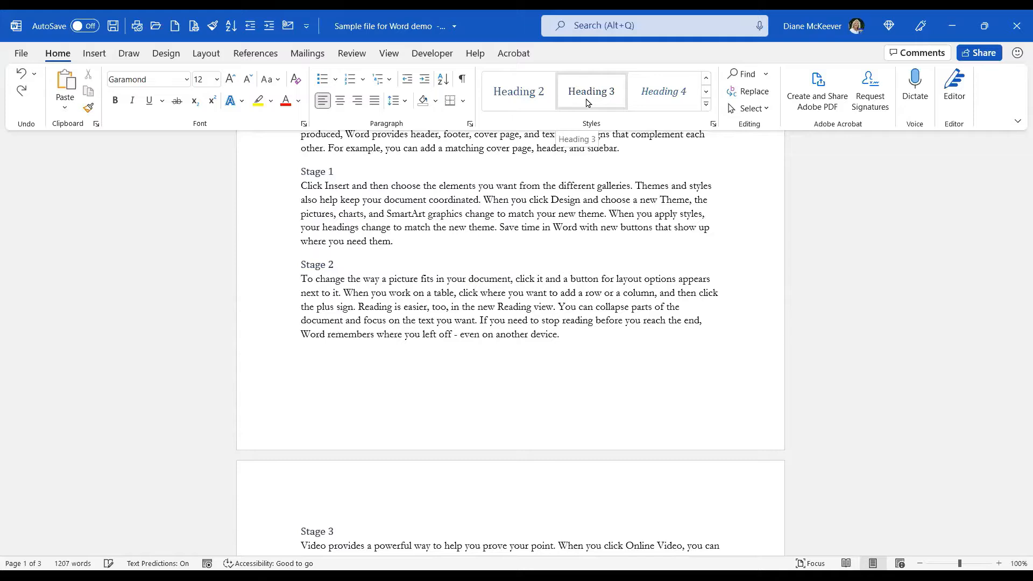
click(586, 98)
scroll(607, 290, down, 3)
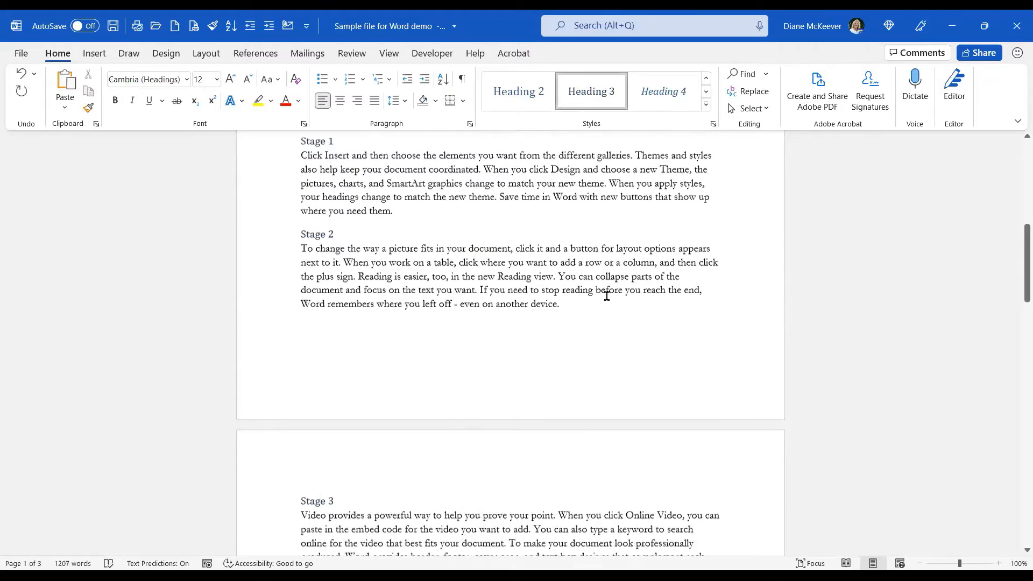
scroll(606, 293, down, 1)
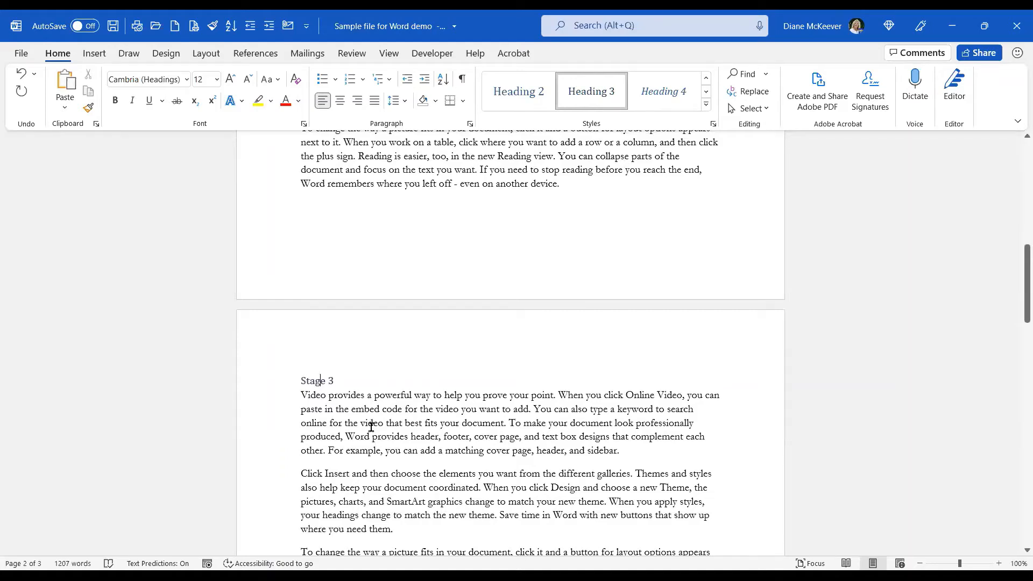
click(319, 381)
scroll(435, 448, down, 3)
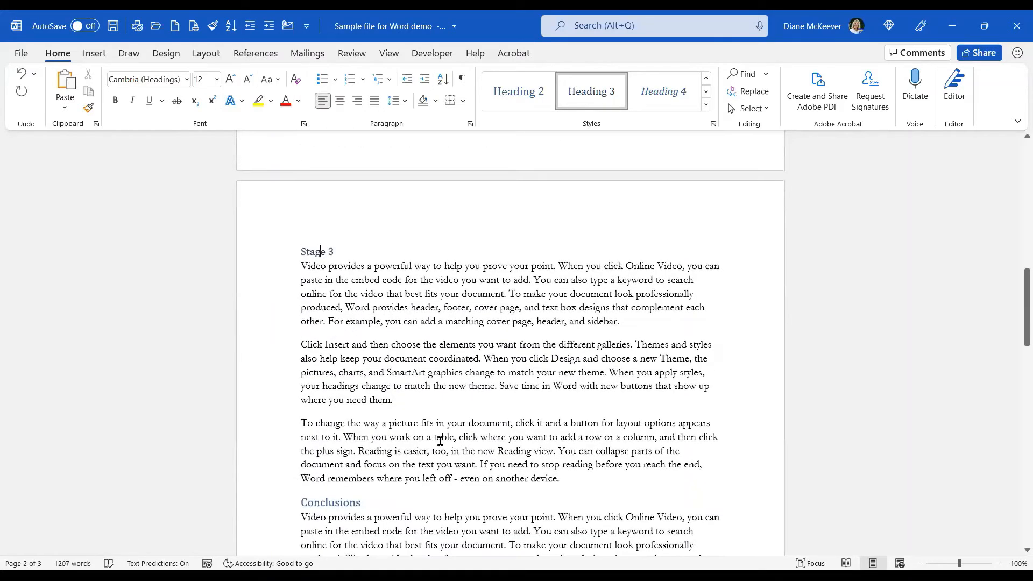
Modify the Heading 2 style to add a single-line blue bottom border 1 pt wide.
scroll(544, 373, up, 3)
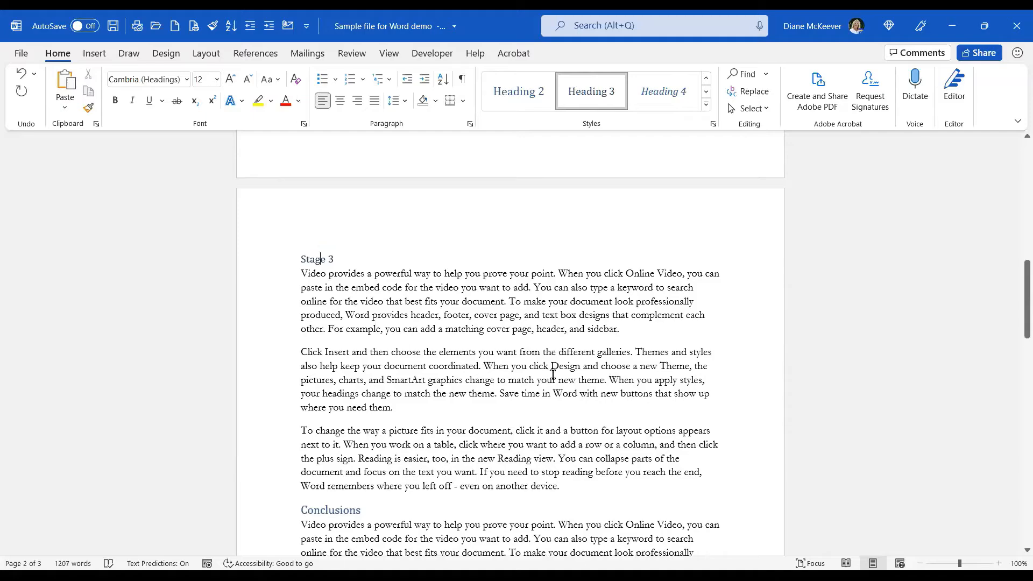
scroll(550, 375, up, 7)
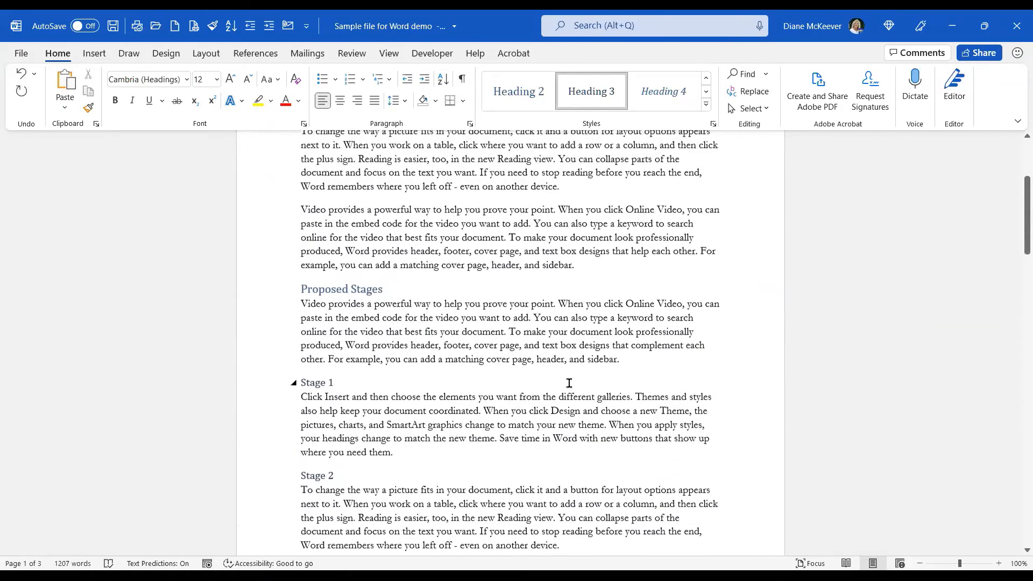
scroll(564, 376, up, 3)
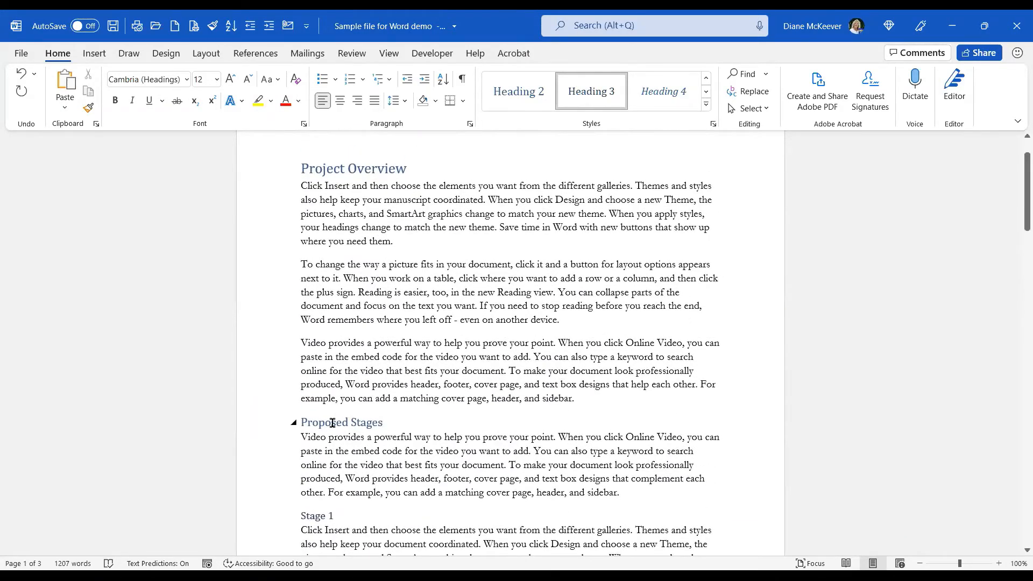
click(332, 423)
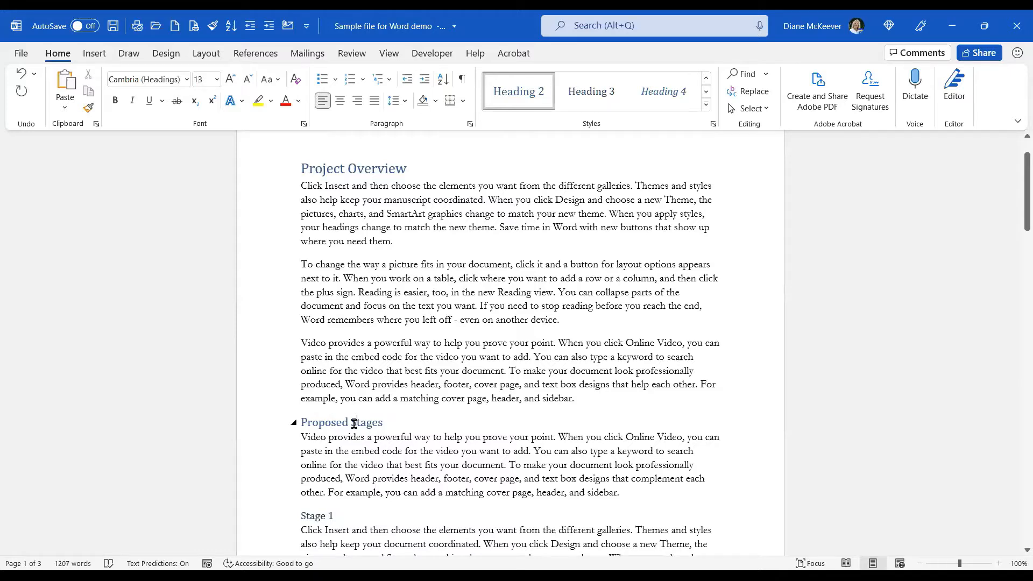
right_click(516, 93)
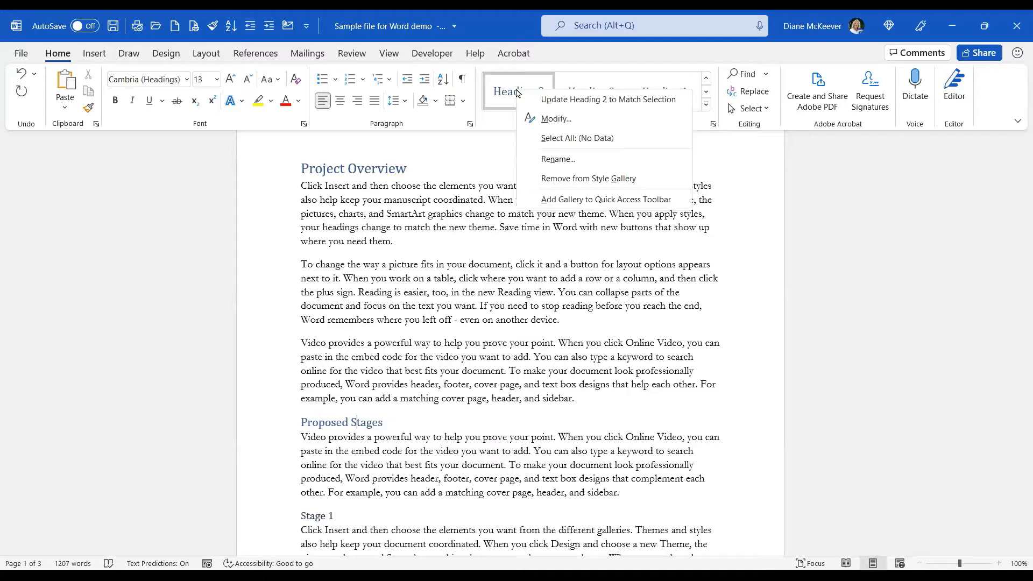
click(555, 121)
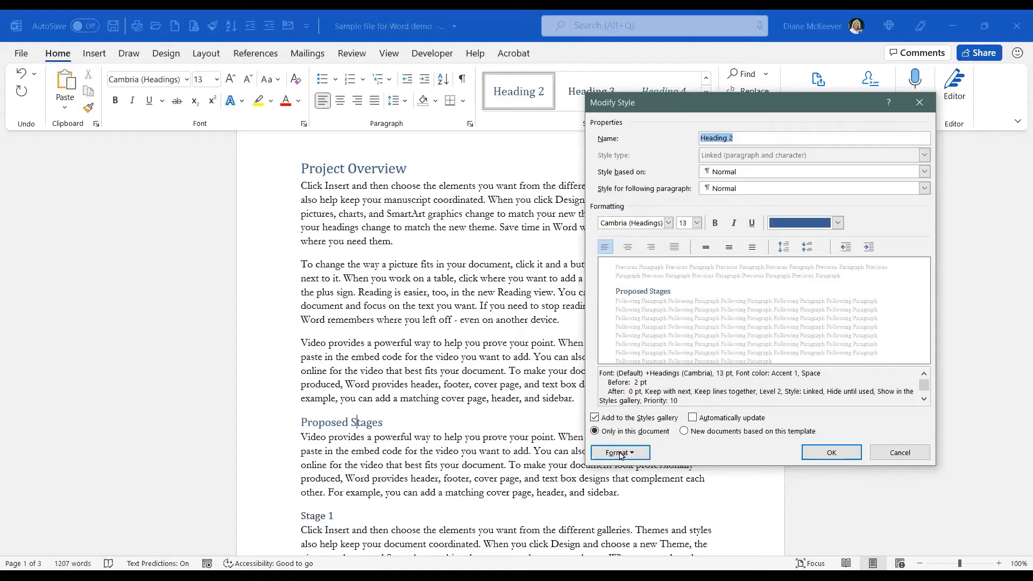
click(637, 456)
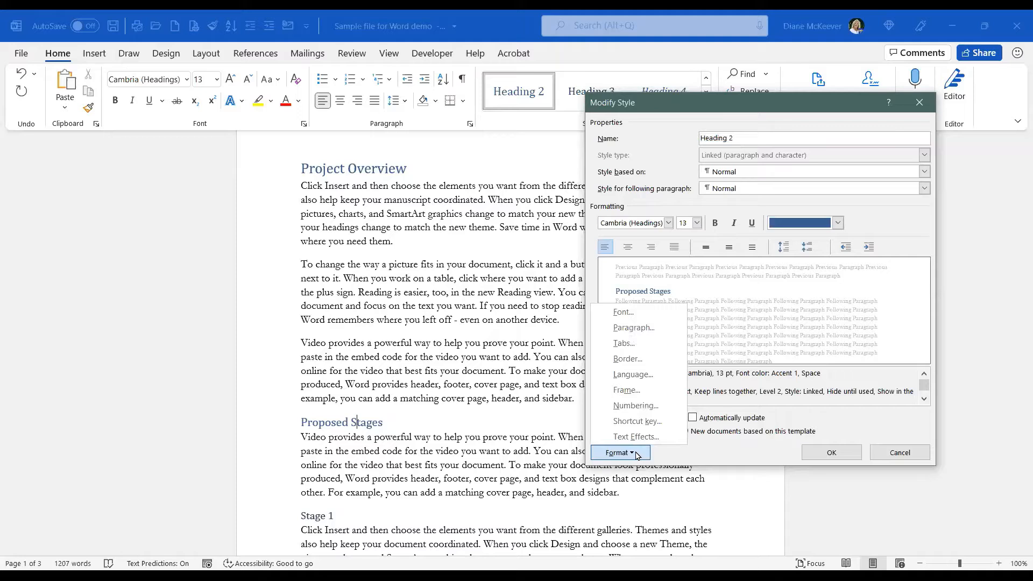
click(631, 359)
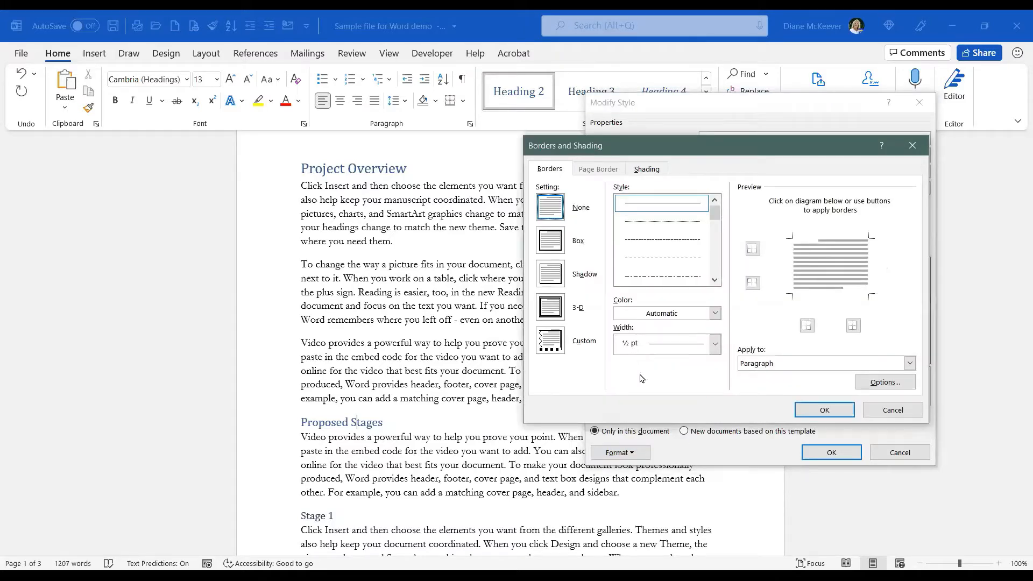
click(715, 344)
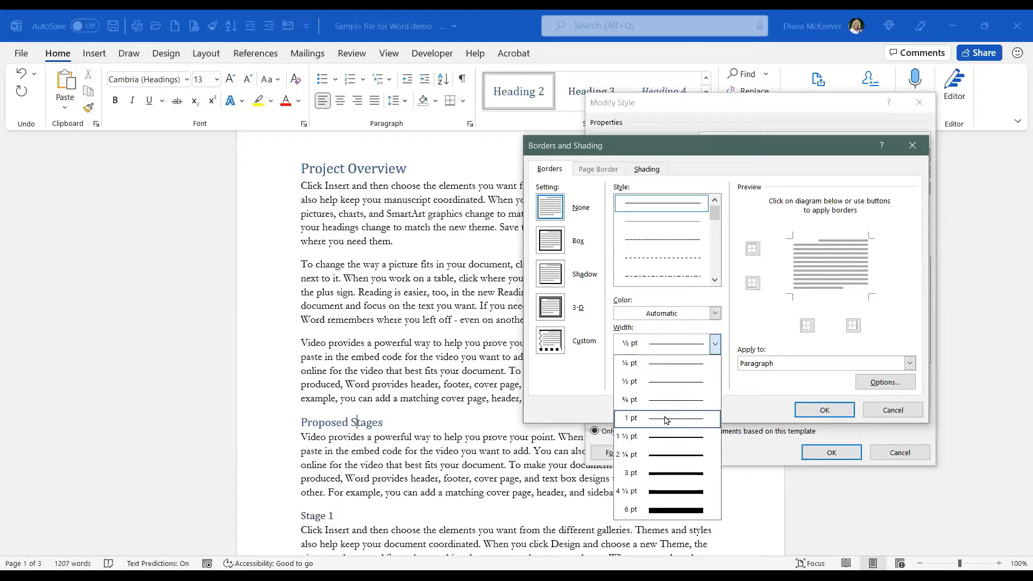
click(667, 420)
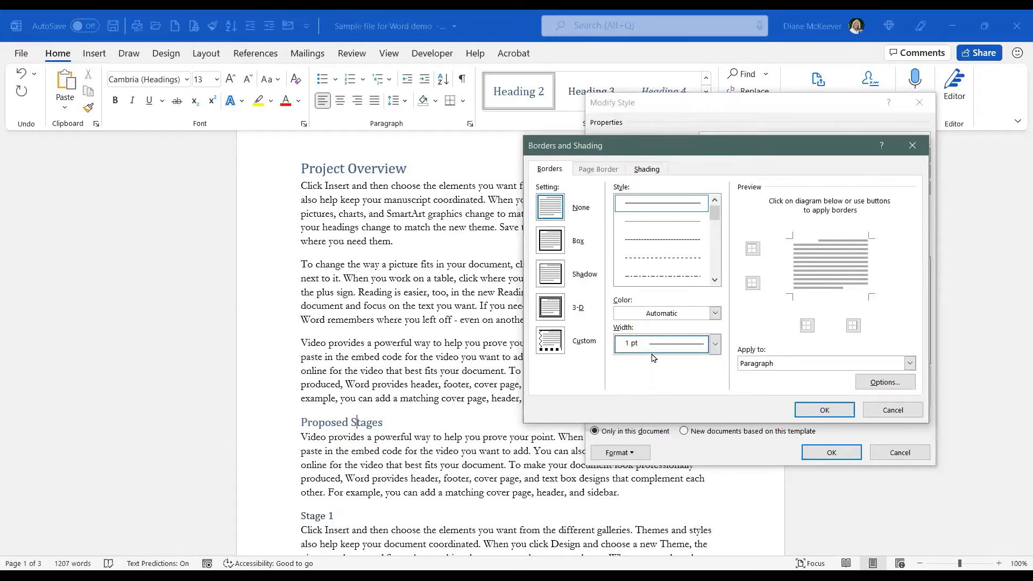
click(716, 314)
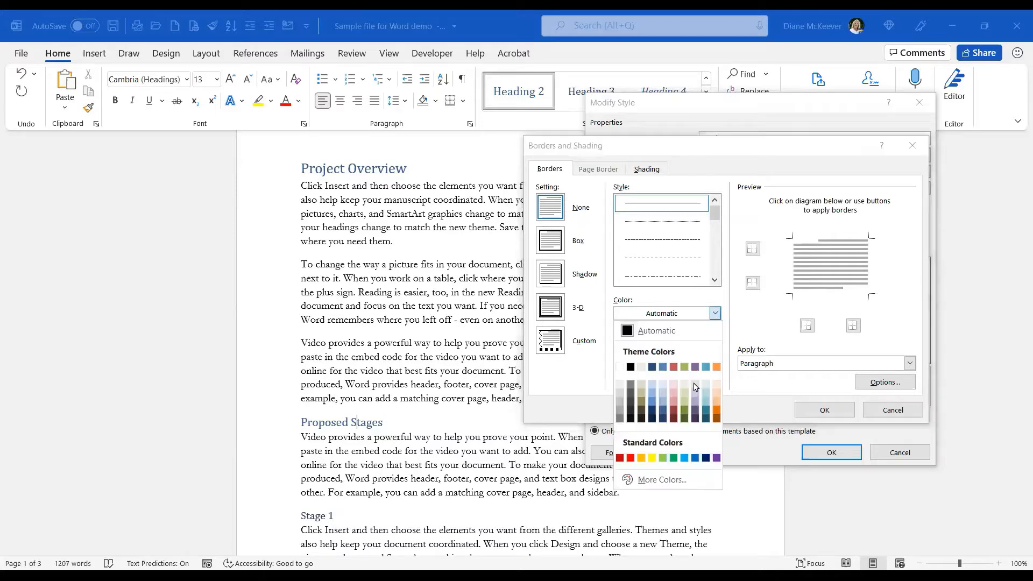
click(694, 458)
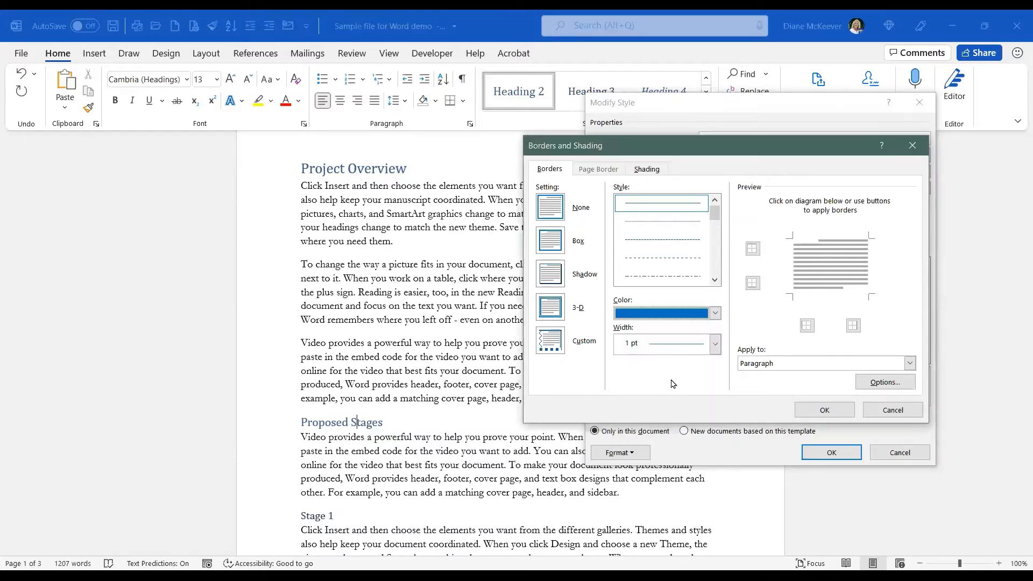
click(821, 299)
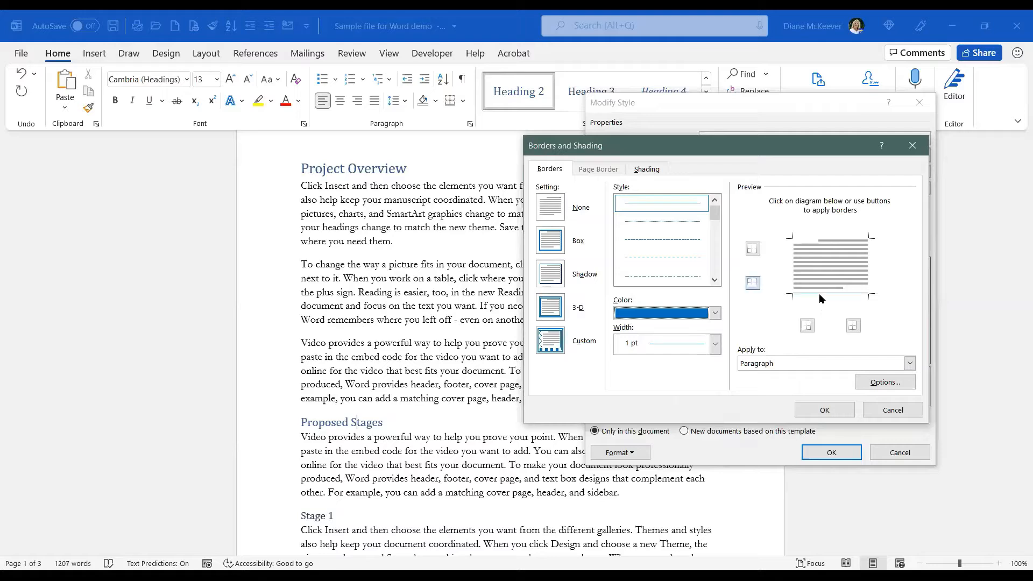
click(816, 410)
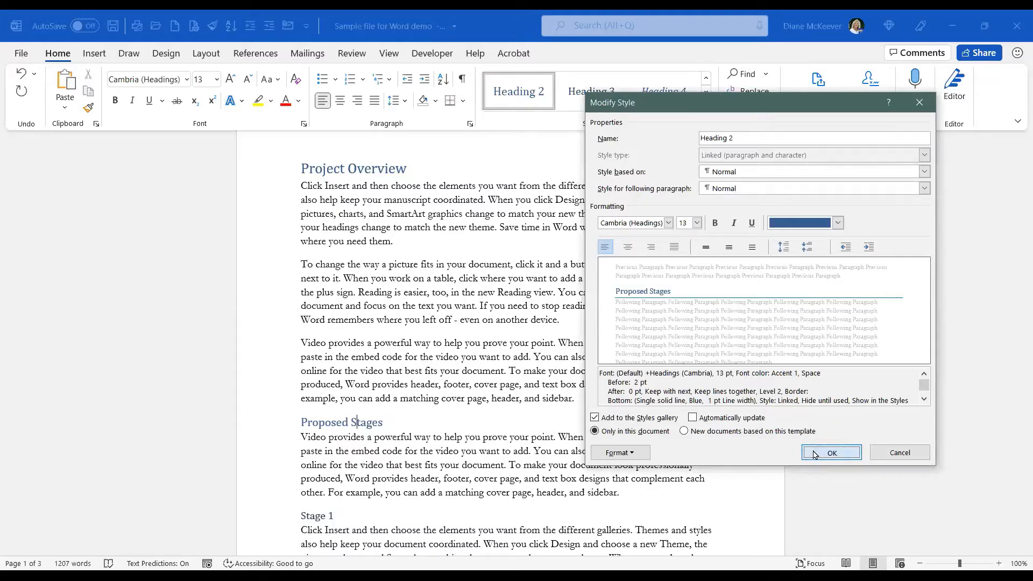
click(815, 453)
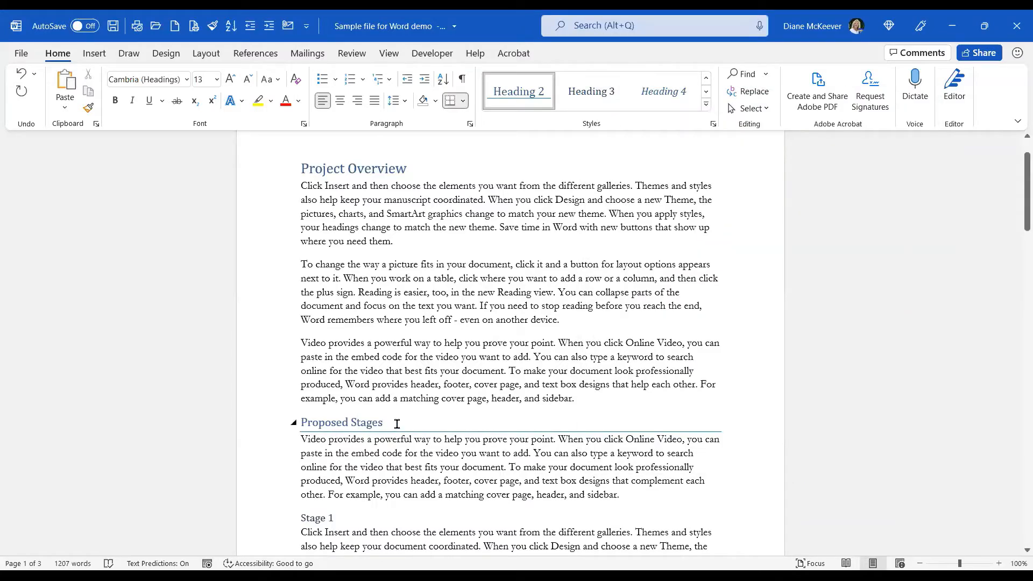
Check the bottom border on the "Proposed Stages", "Conclusions" and "Fees" headings throughout the document.
scroll(397, 425, down, 7)
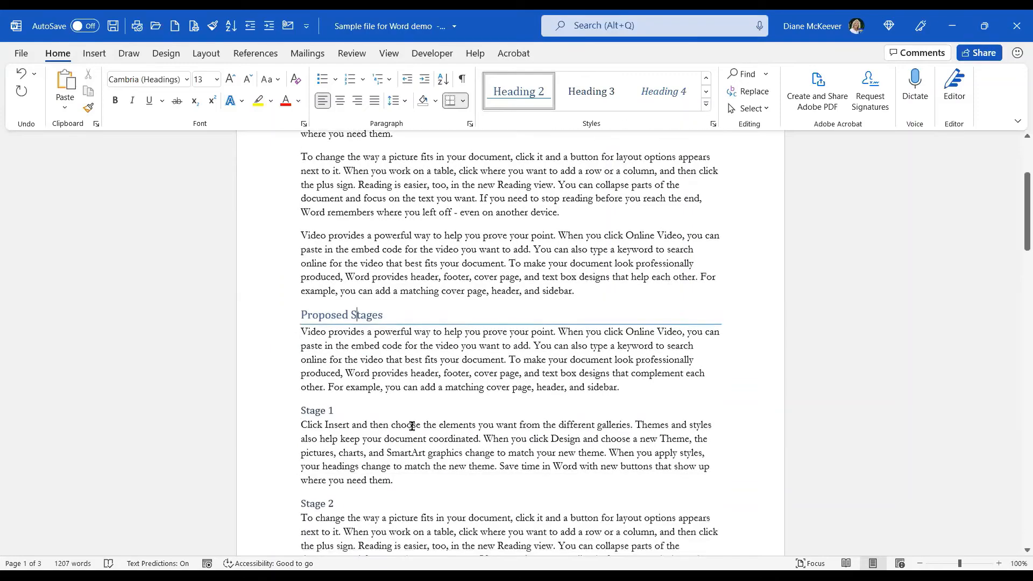
scroll(424, 433, down, 7)
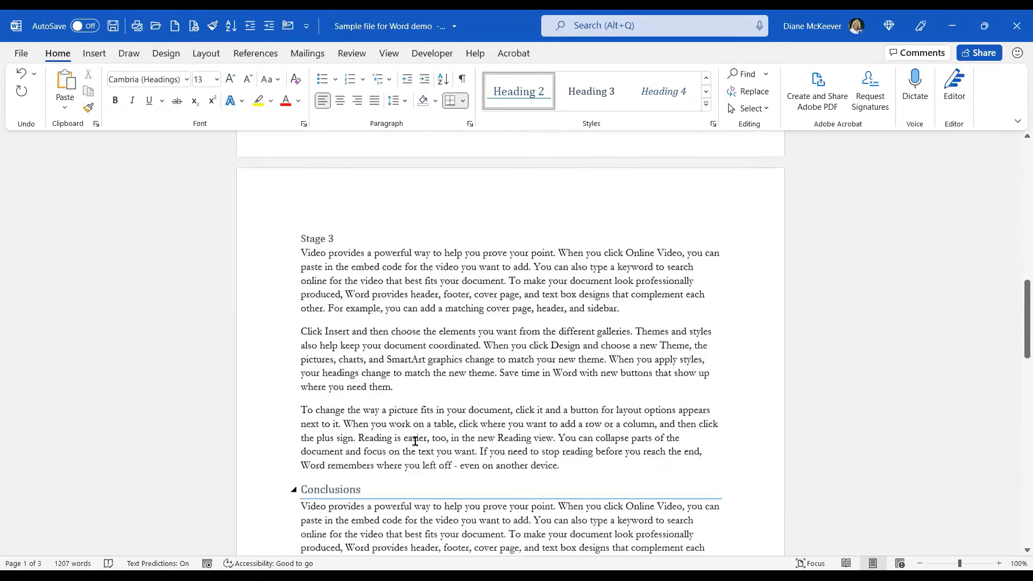
scroll(410, 447, down, 7)
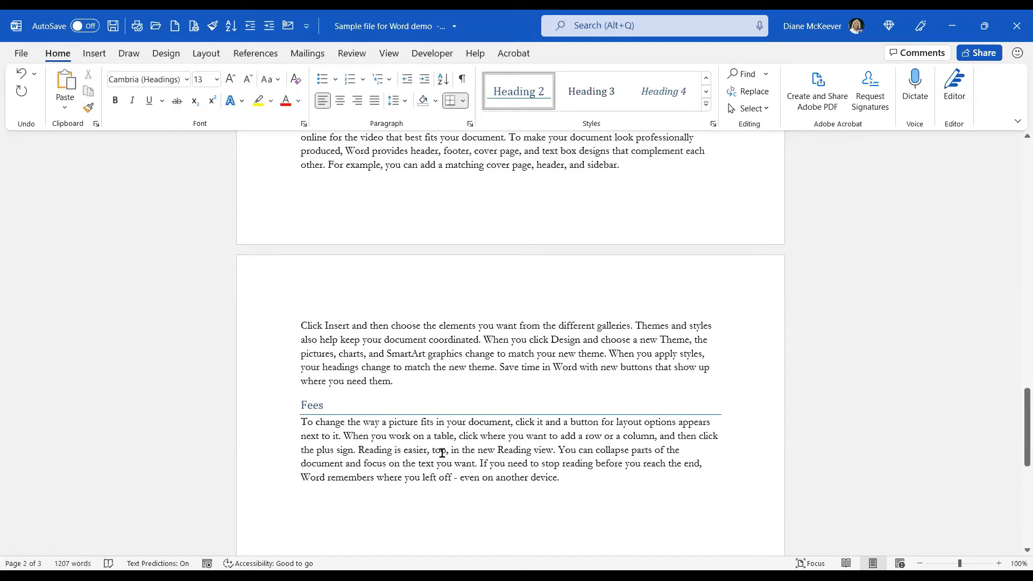
scroll(429, 453, up, 6)
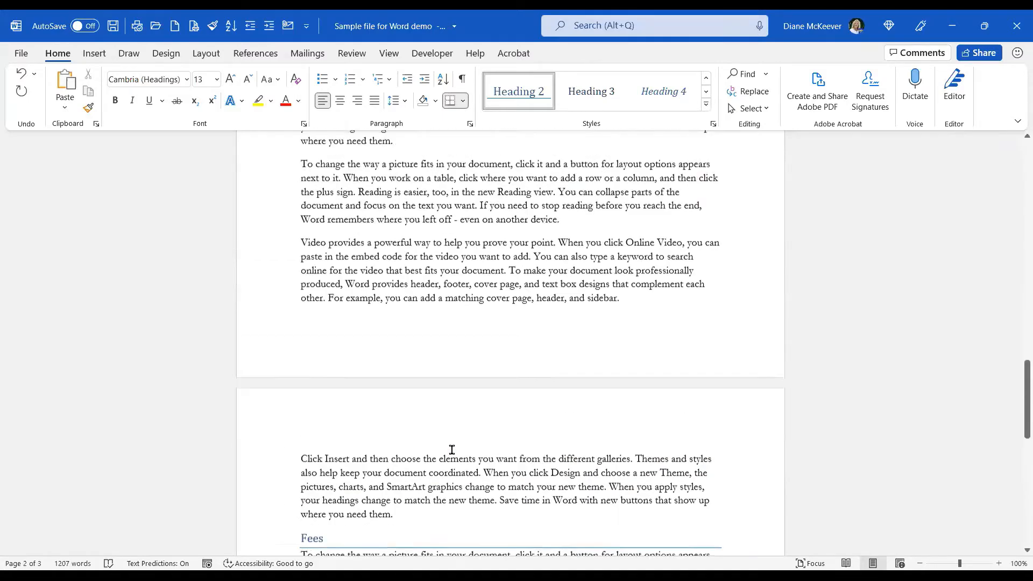
scroll(466, 456, up, 10)
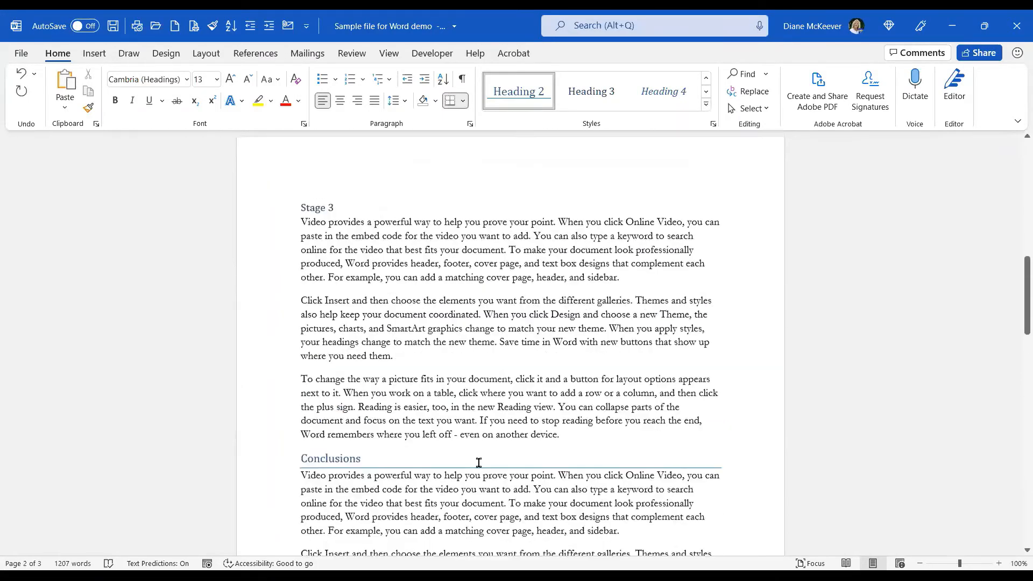
scroll(476, 459, up, 4)
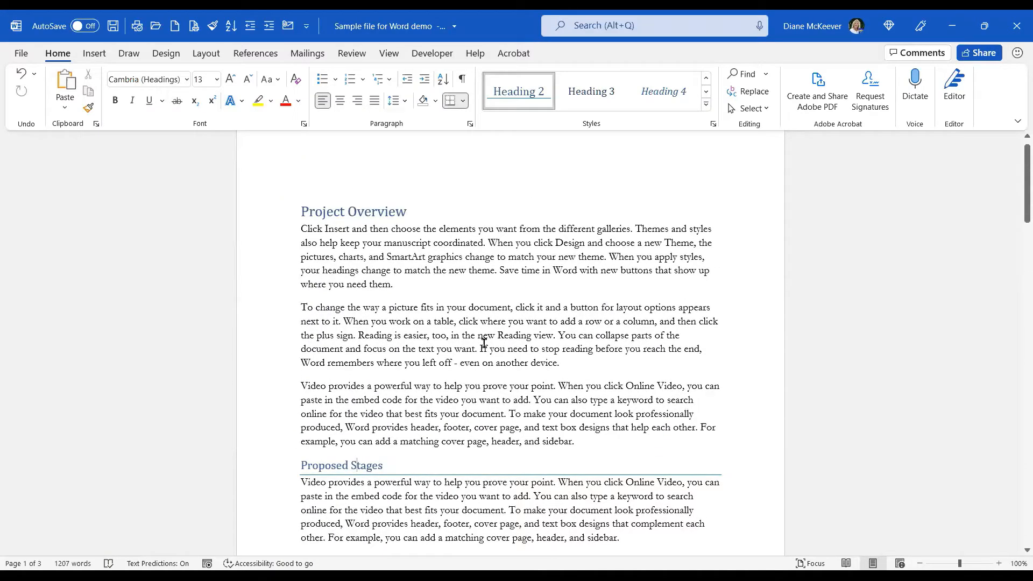
Modify the Heading 1 style to use the standard Red font color.
click(480, 244)
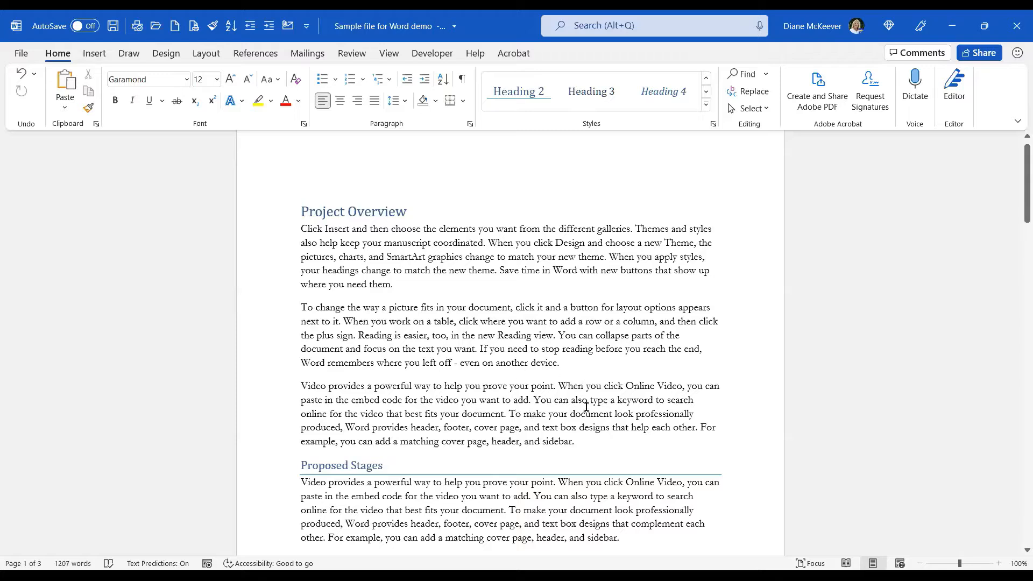
mouse_move(337, 206)
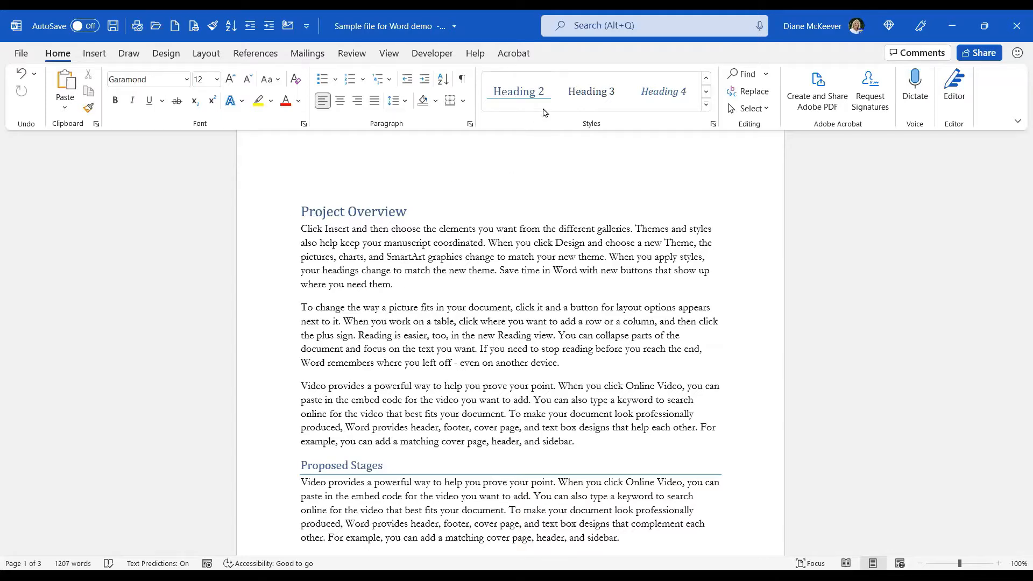
click(706, 79)
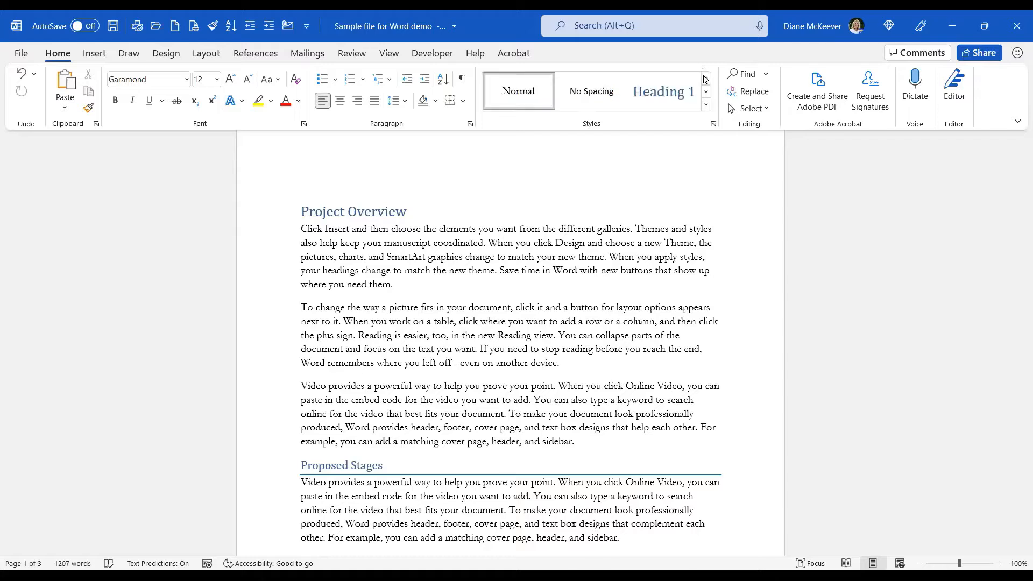
right_click(661, 93)
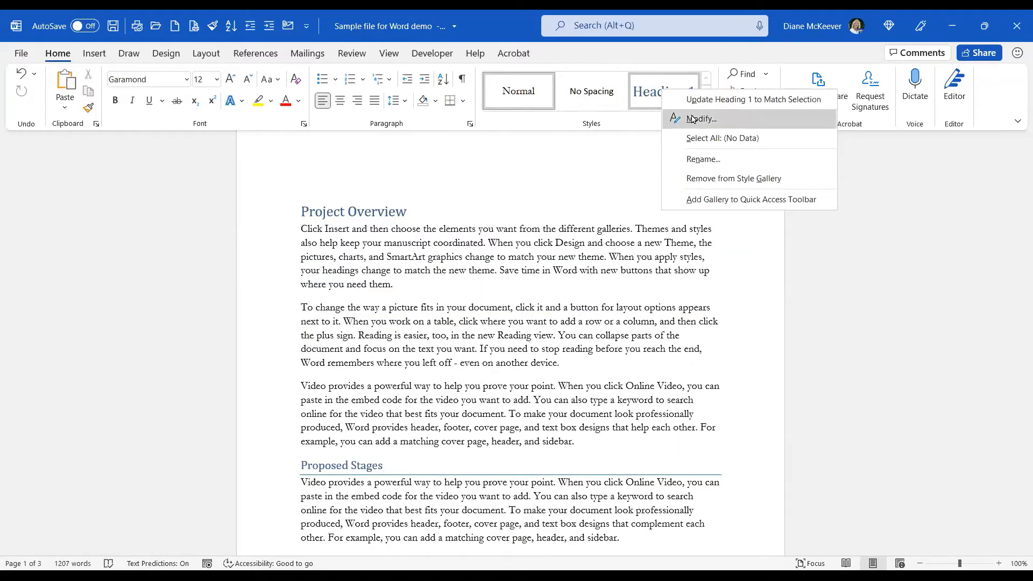
click(667, 120)
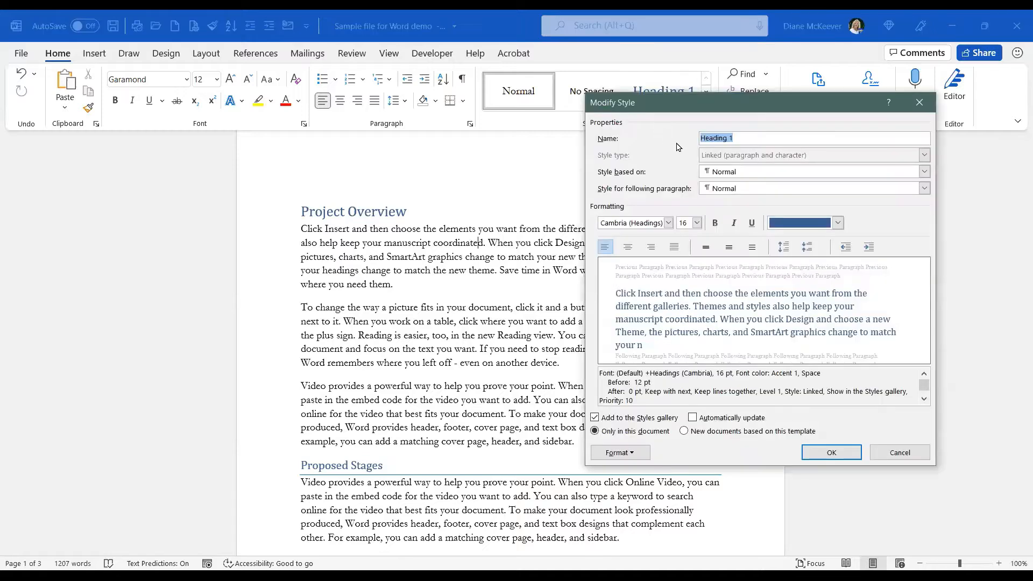
click(837, 223)
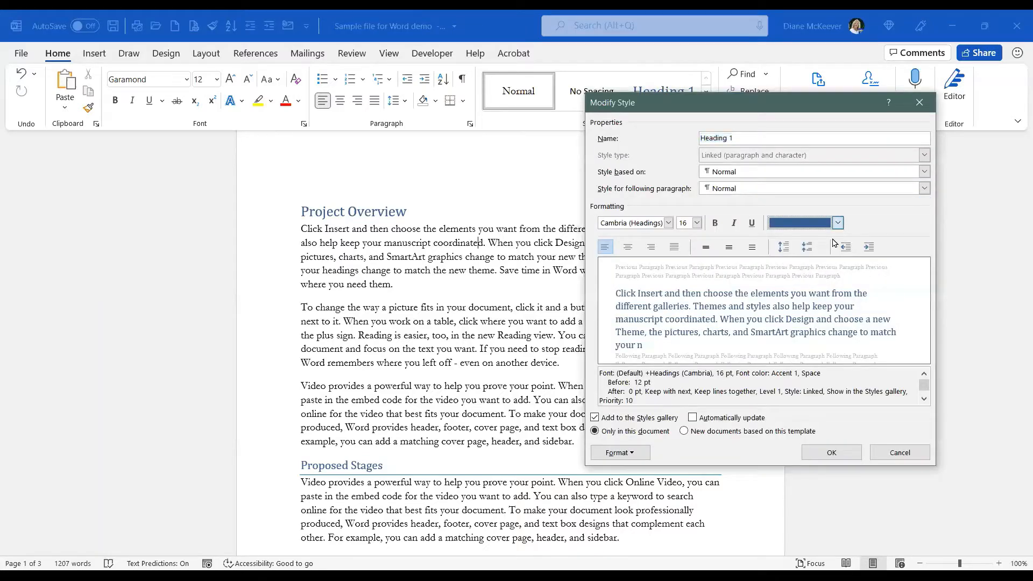
click(837, 223)
click(788, 369)
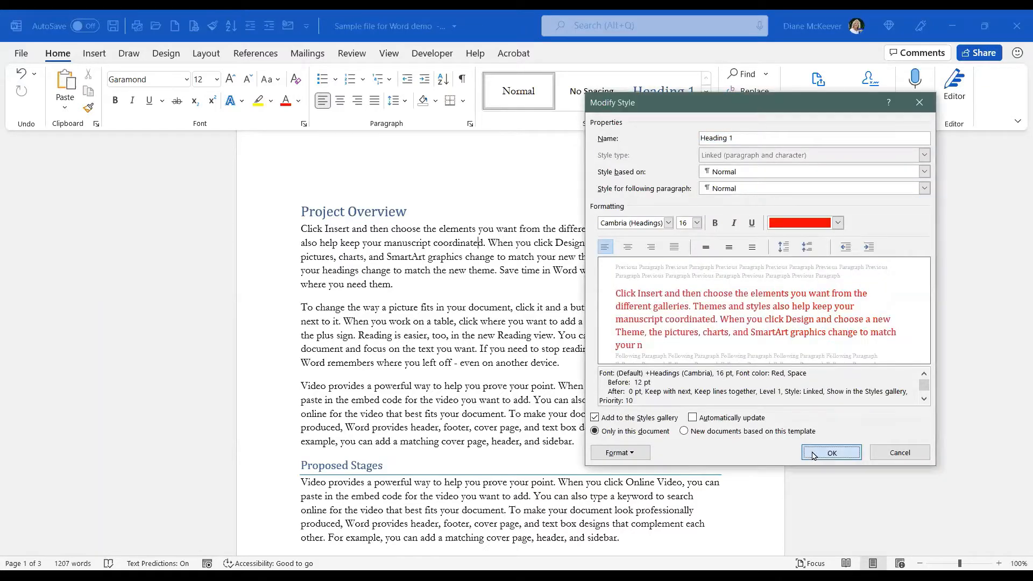
click(814, 453)
Modify the Heading 2 style to use the standard Red font color and check its headings in the document.
click(351, 466)
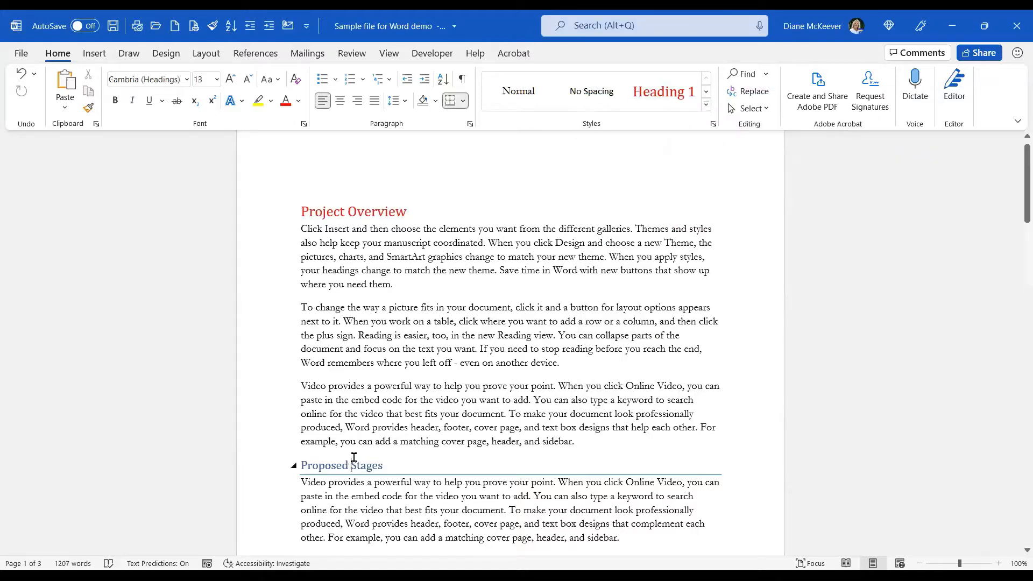
click(707, 106)
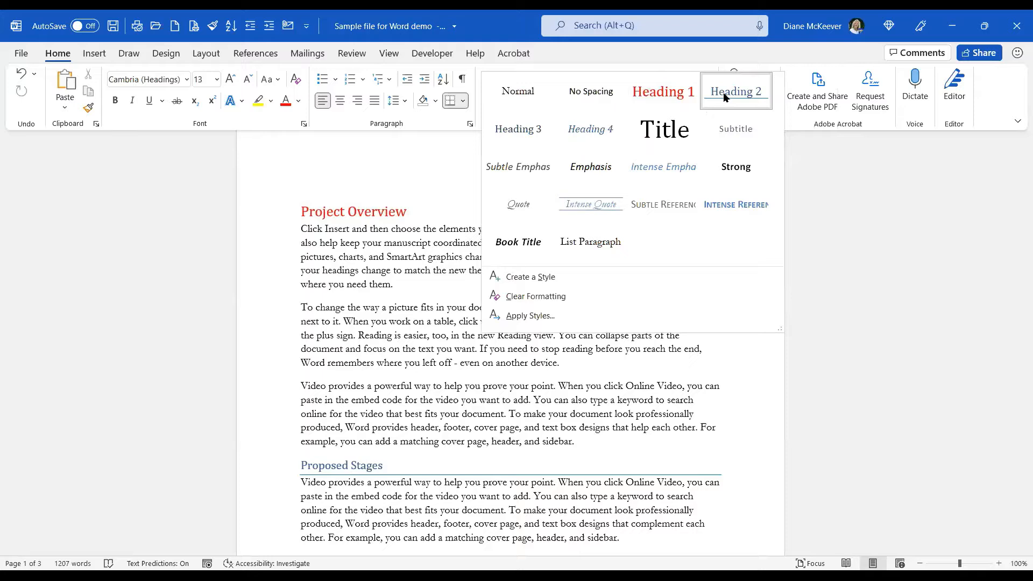
right_click(723, 92)
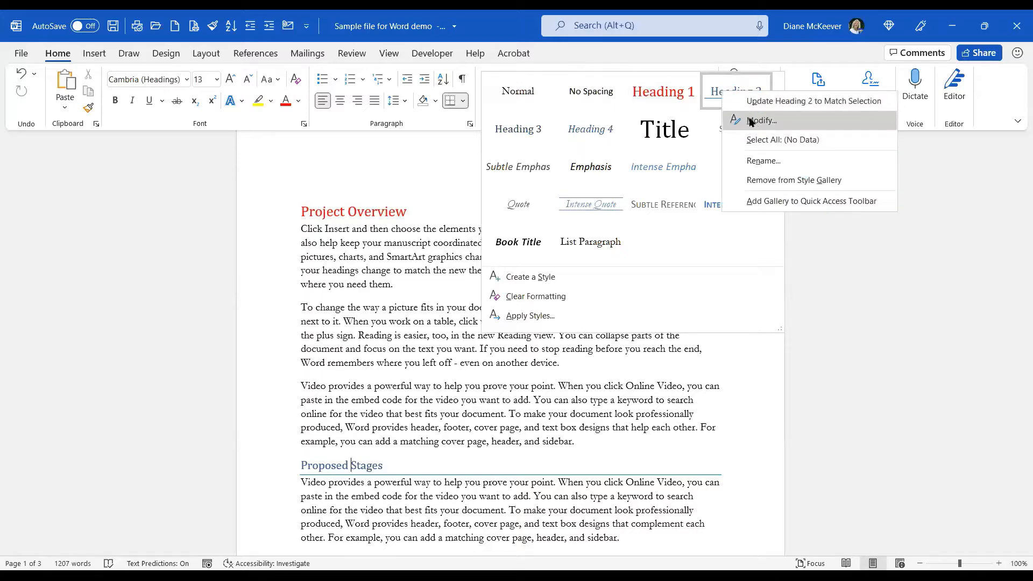
click(751, 120)
click(837, 223)
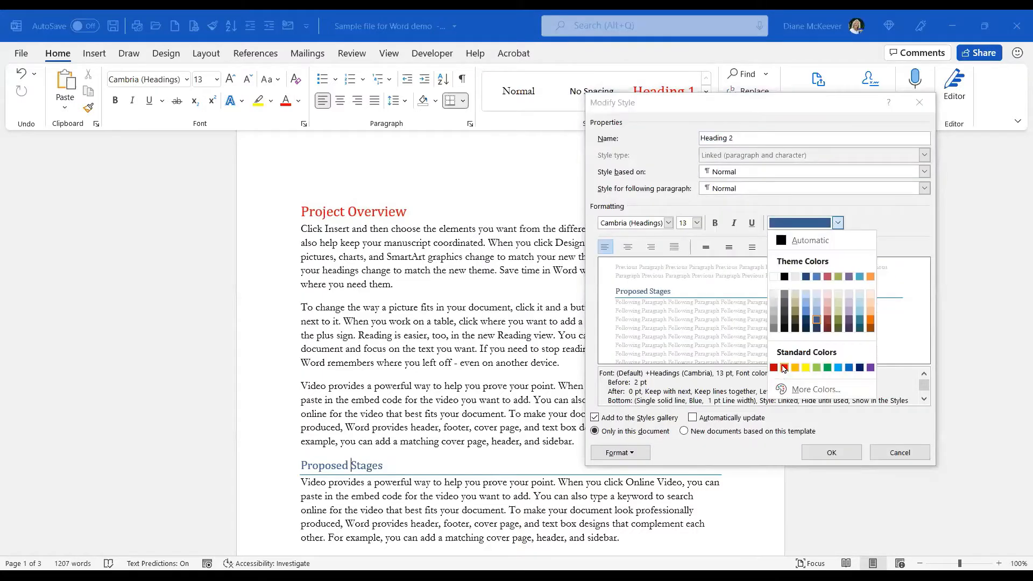
click(784, 368)
click(831, 452)
scroll(533, 368, down, 1)
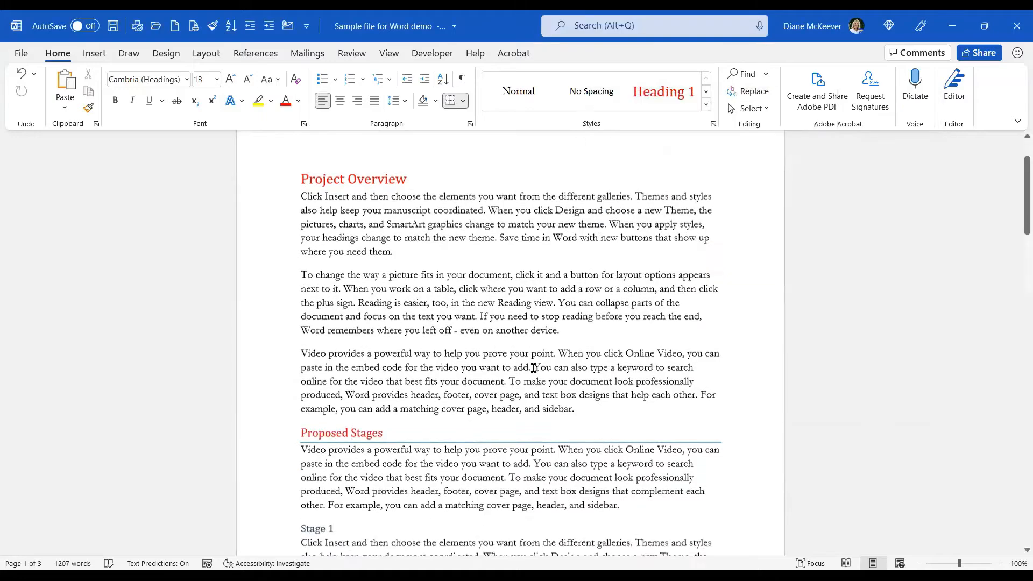
scroll(533, 368, down, 10)
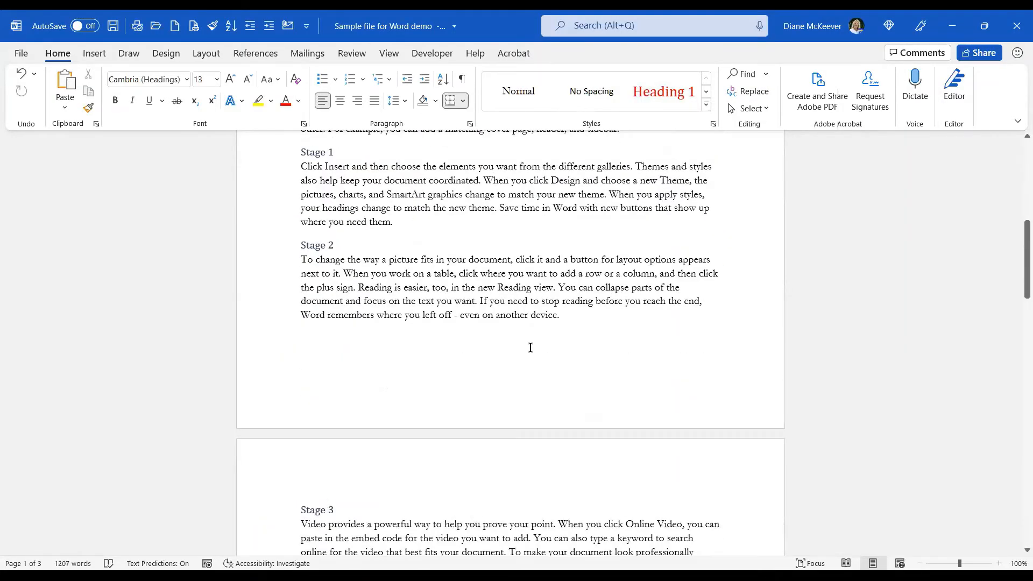
scroll(530, 347, down, 12)
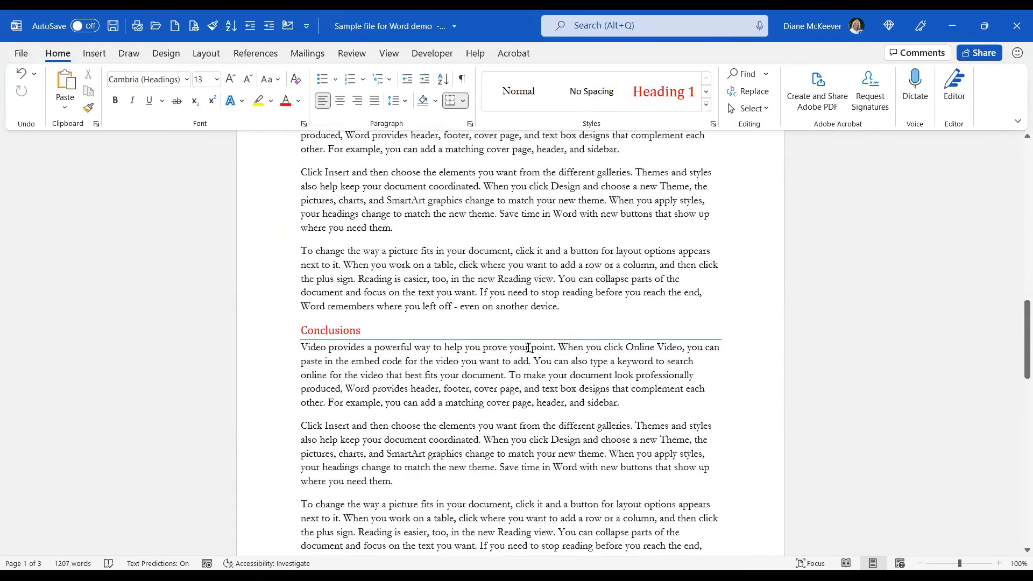
Add an empty paragraph after the final paragraph under the "Fees" heading at the end of the document.
scroll(529, 348, down, 12)
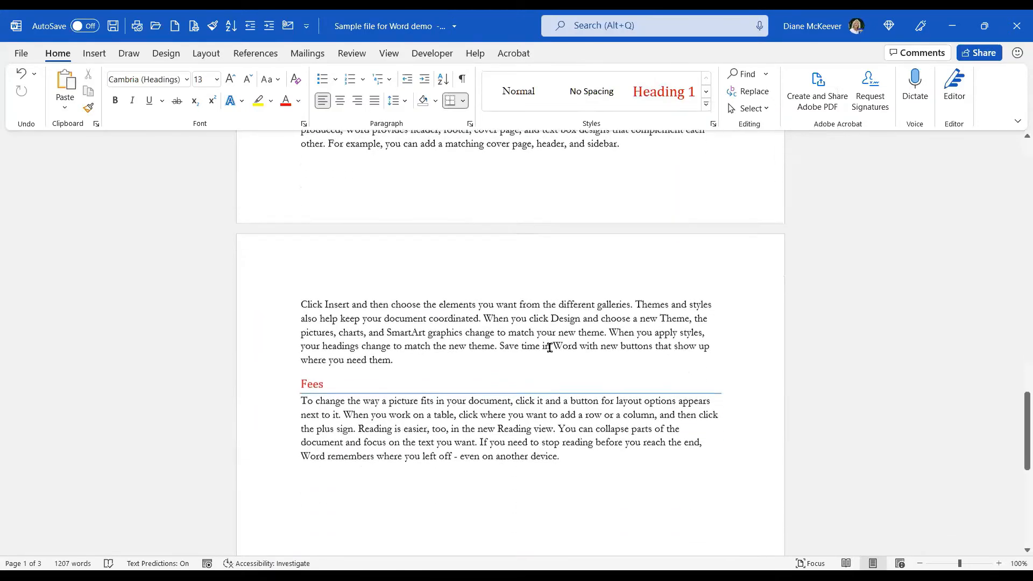
scroll(550, 347, down, 1)
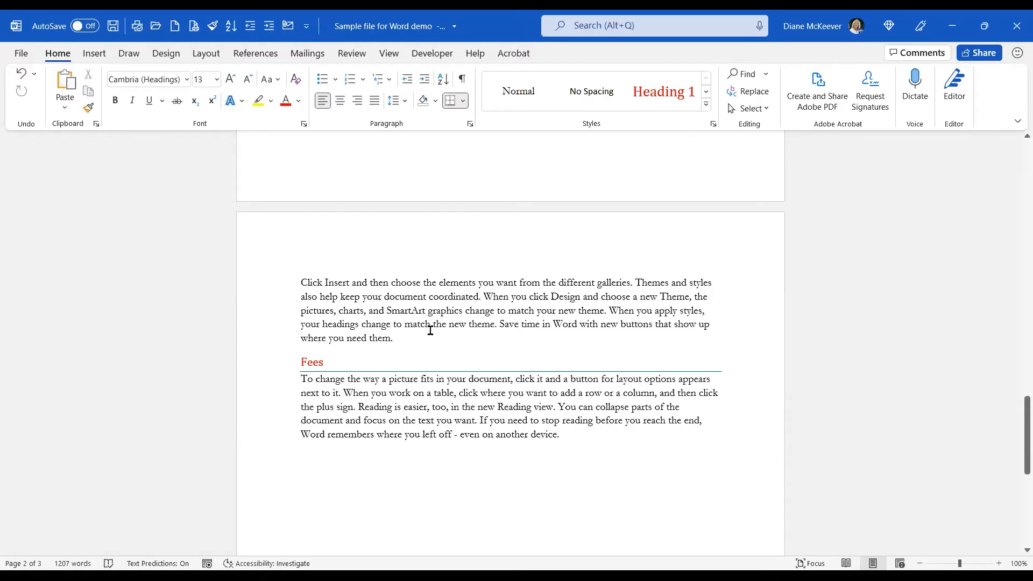
scroll(430, 330, down, 3)
click(490, 404)
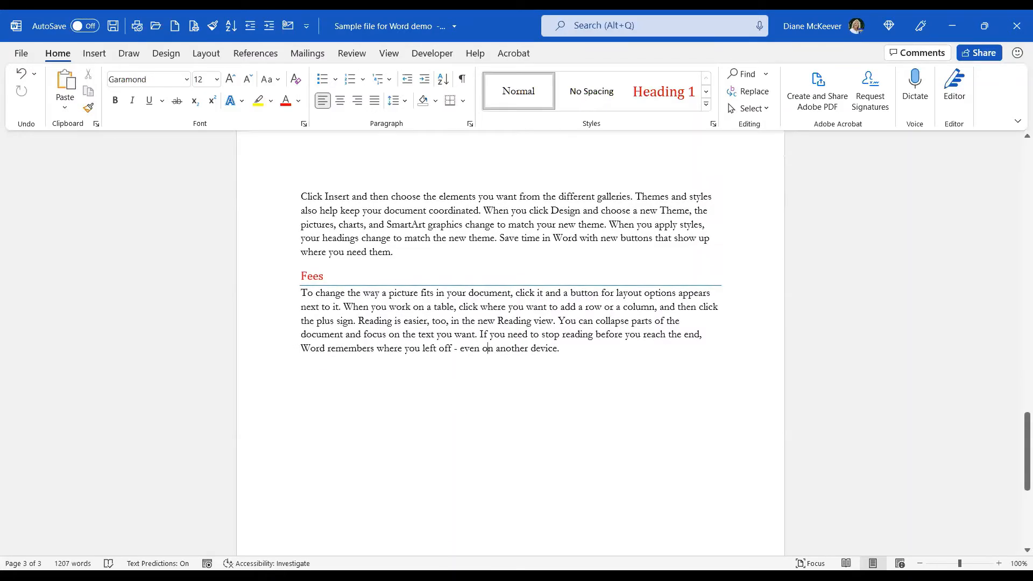
click(573, 359)
key(Return)
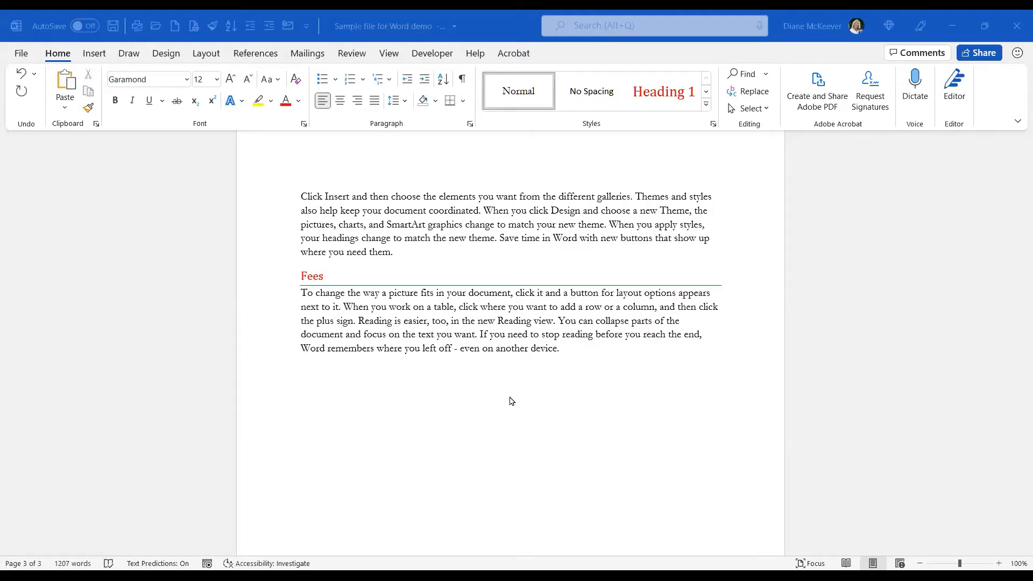
click(409, 394)
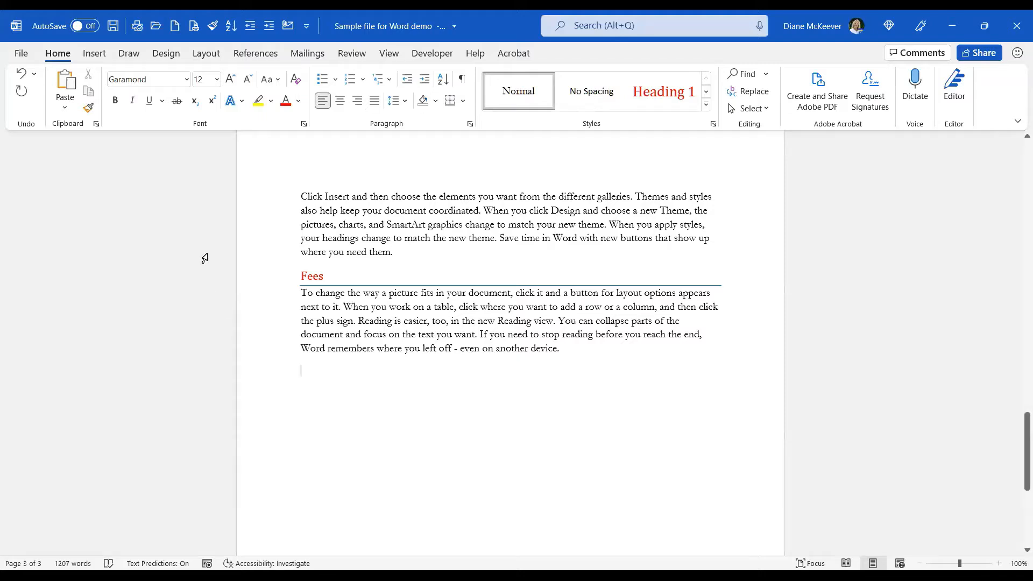
Insert a table with three columns and two rows below the "Fees" paragraph.
click(101, 53)
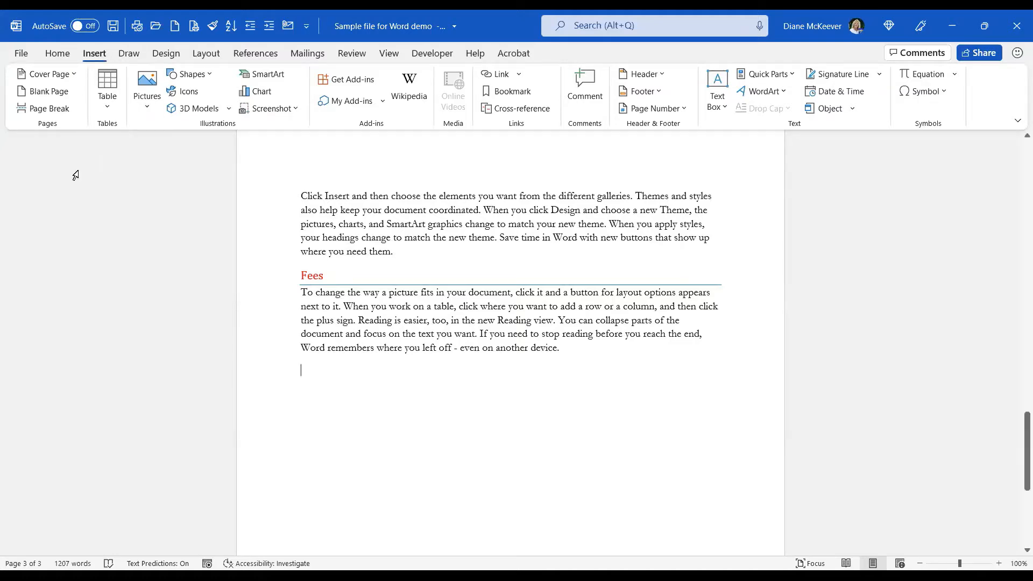
click(108, 112)
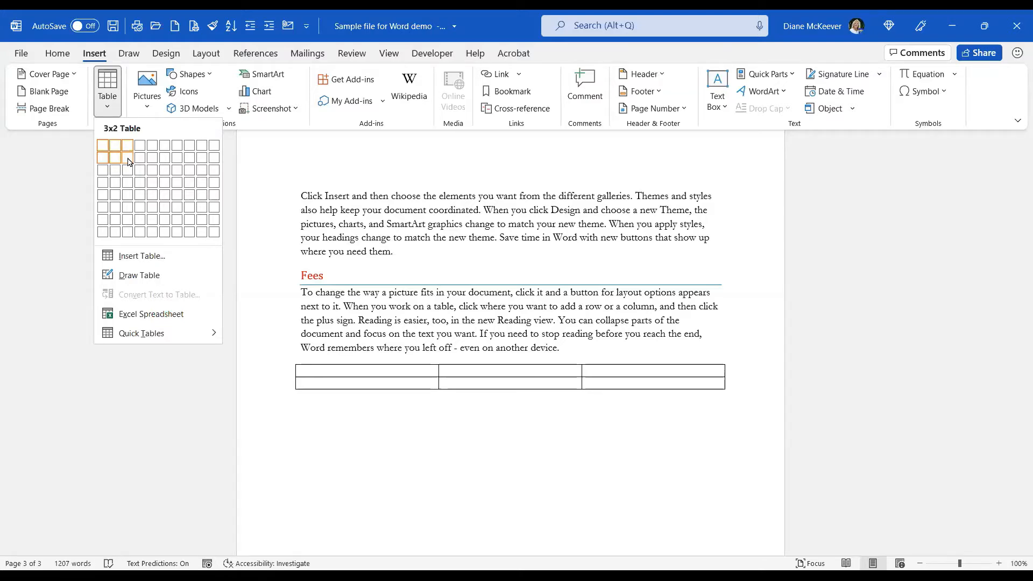
click(128, 161)
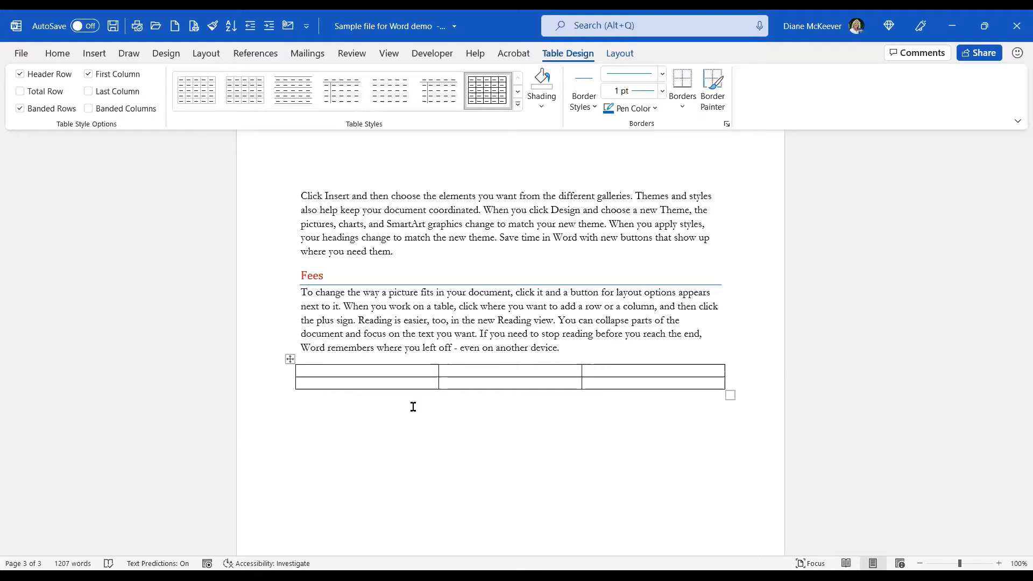
Fill the table's header row with "Action", "Monthly" and "Yearly", without extra blank lines in the cells.
text(Action)
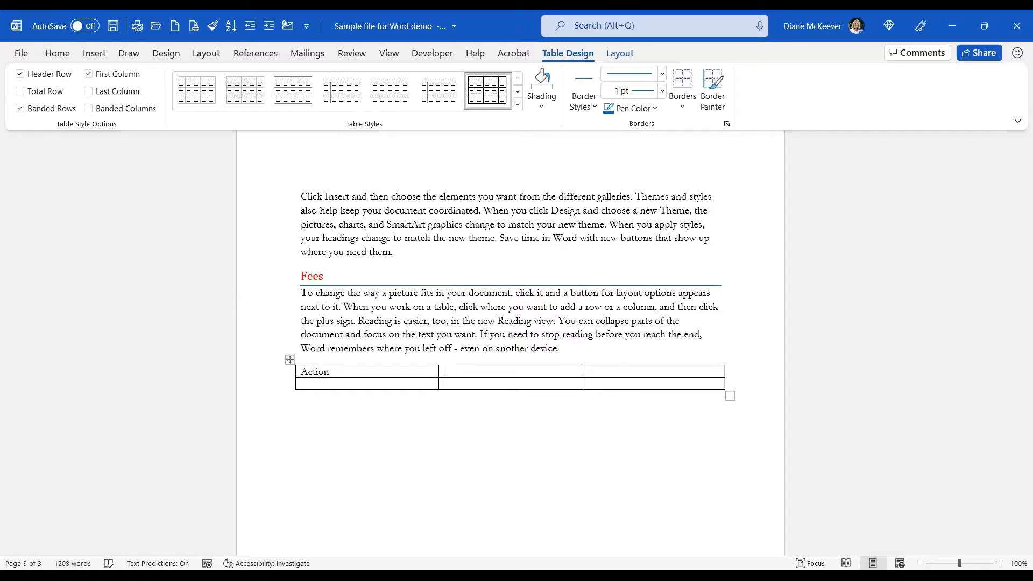
text(Montly)
key(Tab)
text(Yearly)
key(Return)
key(Return)
key(Return)
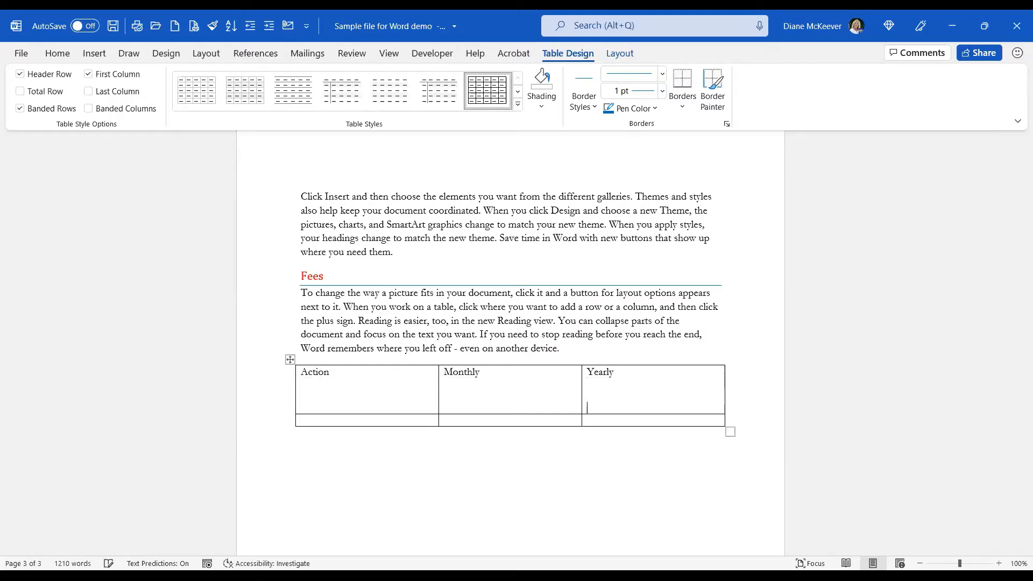
key(BackSpace)
key(BackSpace)
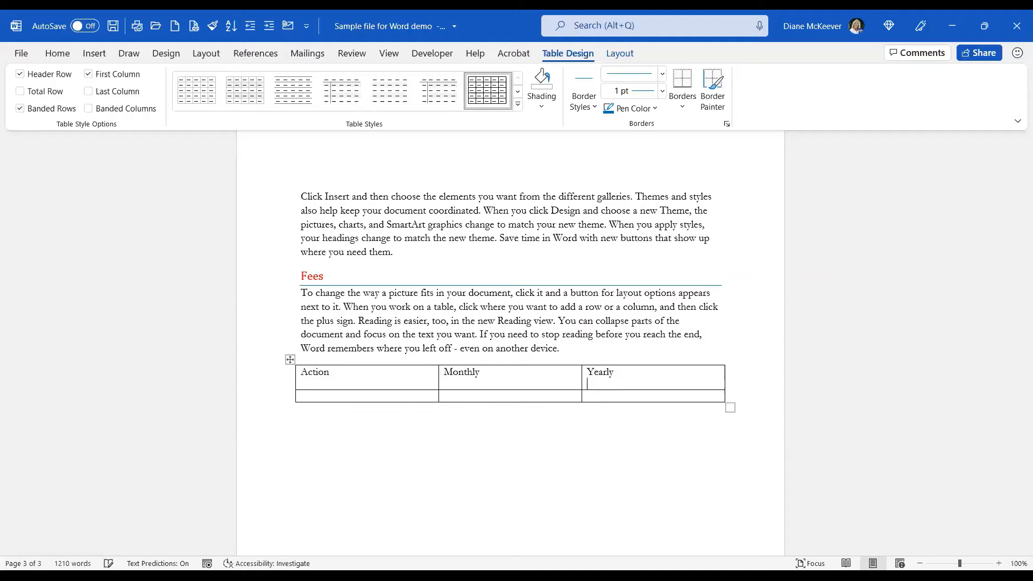
key(BackSpace)
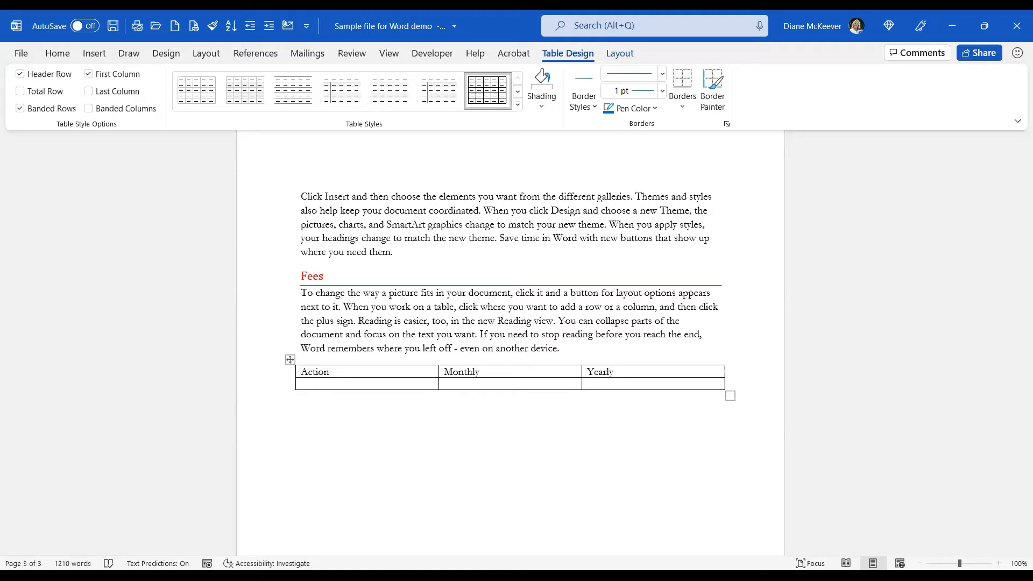
Fill the second table row with "Daily Facebook Updates", 100 and 1000.
key(Tab)
text(Daily F)
text(acebook)
text( ap)
key(BackSpace)
key(BackSpace)
text(Updates )
text(100)
key(Tab)
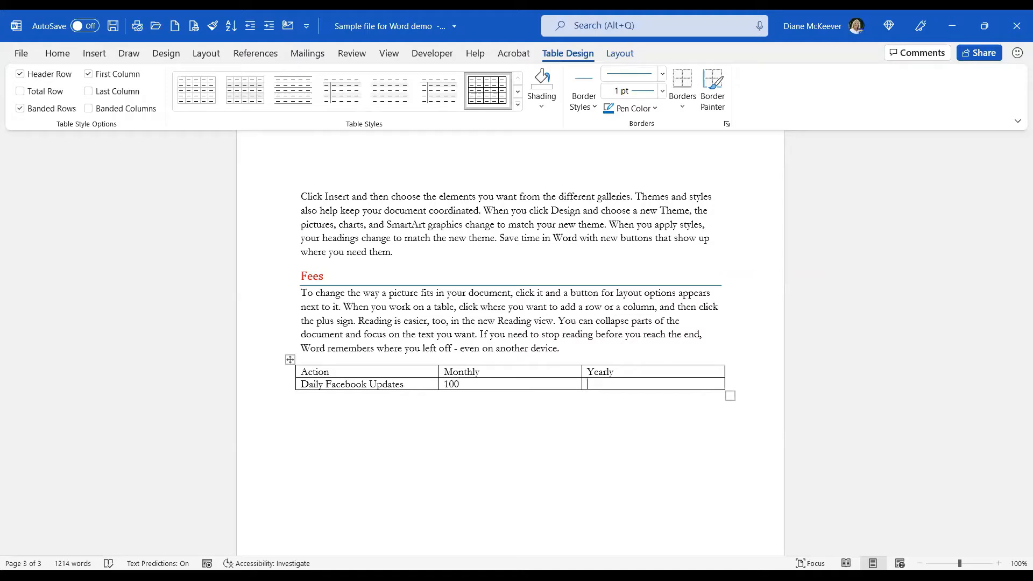
text(1000)
Add a table row containing "Daily Instagram Updates", 100 and 1000.
key(Tab)
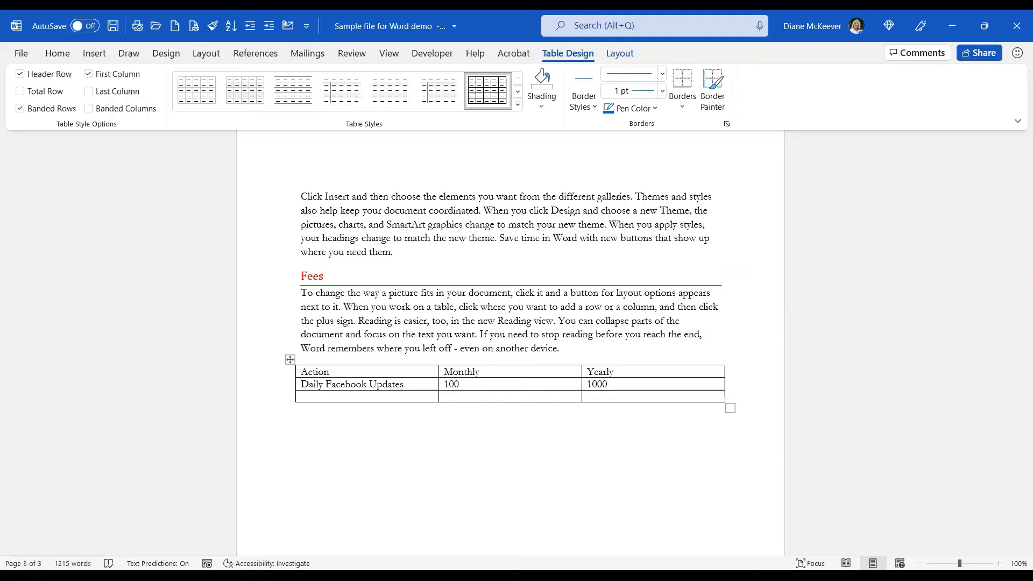
text(Daily Instaagra)
key(BackSpace)
key(BackSpace)
key(BackSpace)
key(BackSpace)
text(gram Updates)
key(Tab)
text(100)
key(Tab)
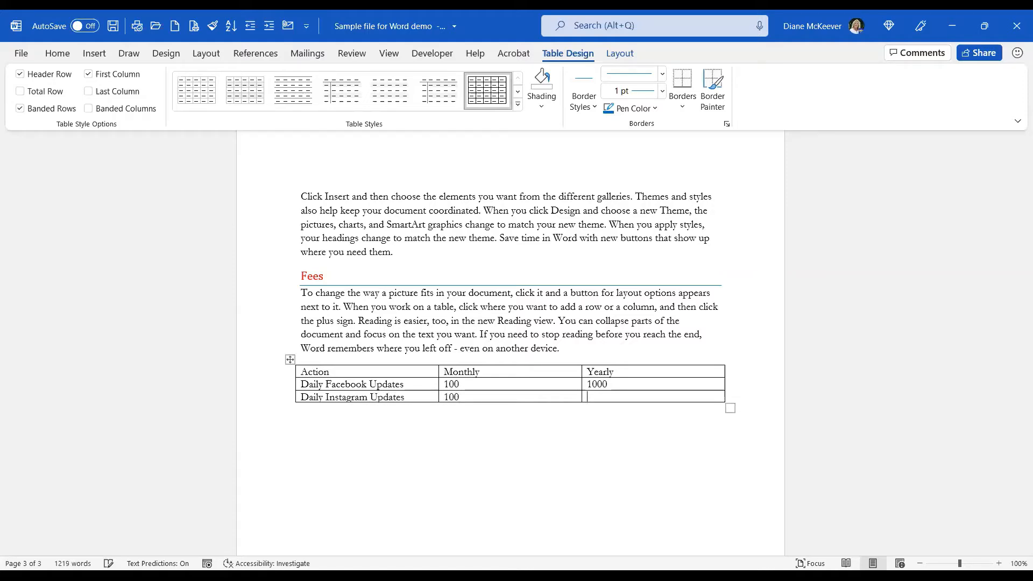
text(1000)
Add a table row containing "Daily Linked In Updates", 150 and 1500.
key(Tab)
text(Daily)
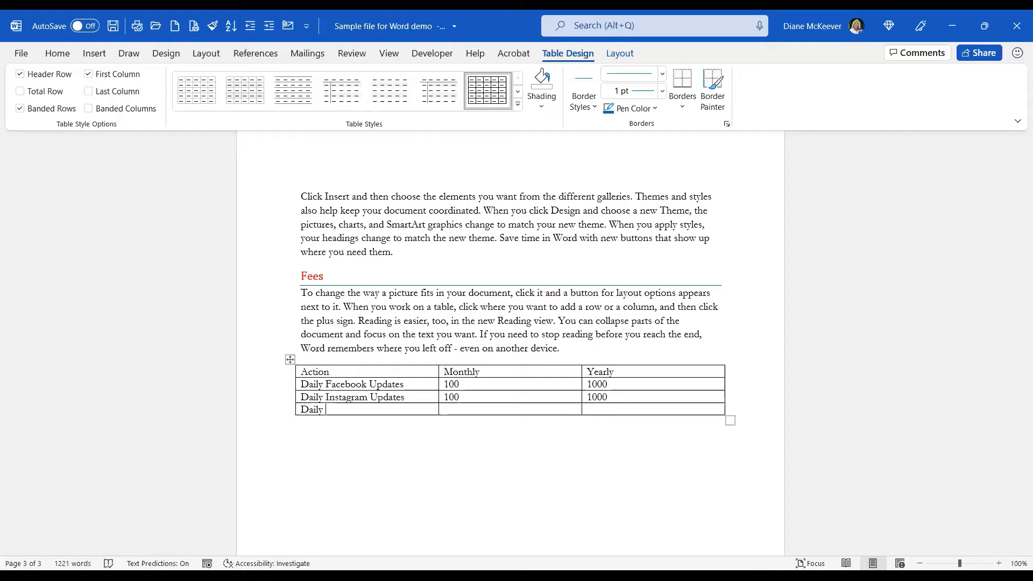
text( Link)
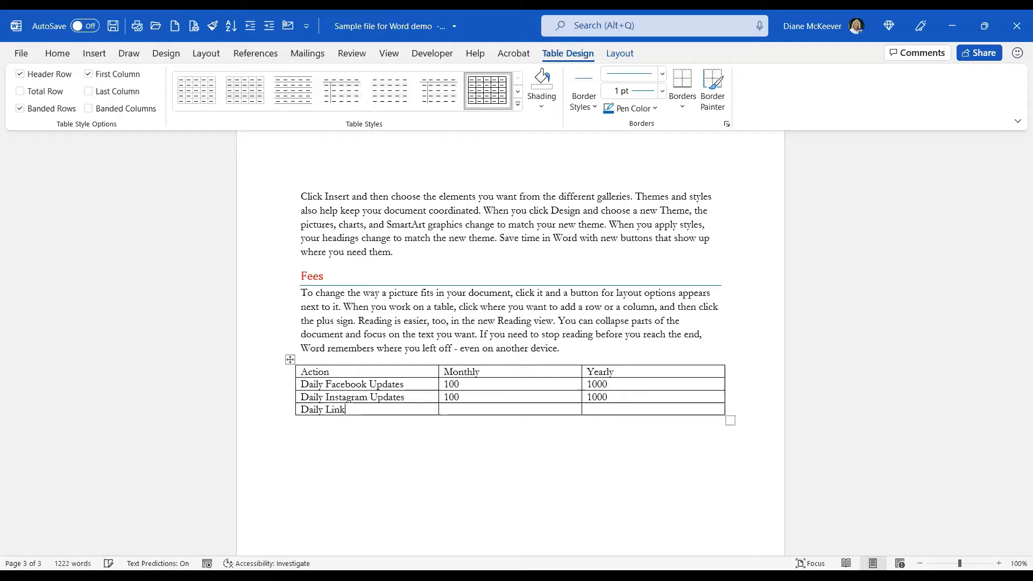
text(ed In Up)
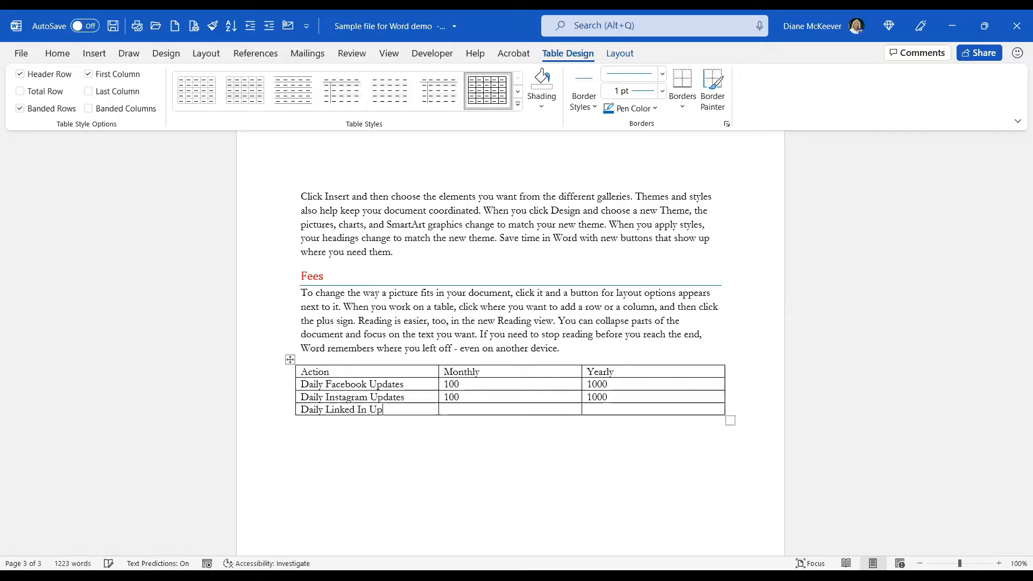
text(dates)
key(Tab)
text(150)
key(Tab)
text(1500)
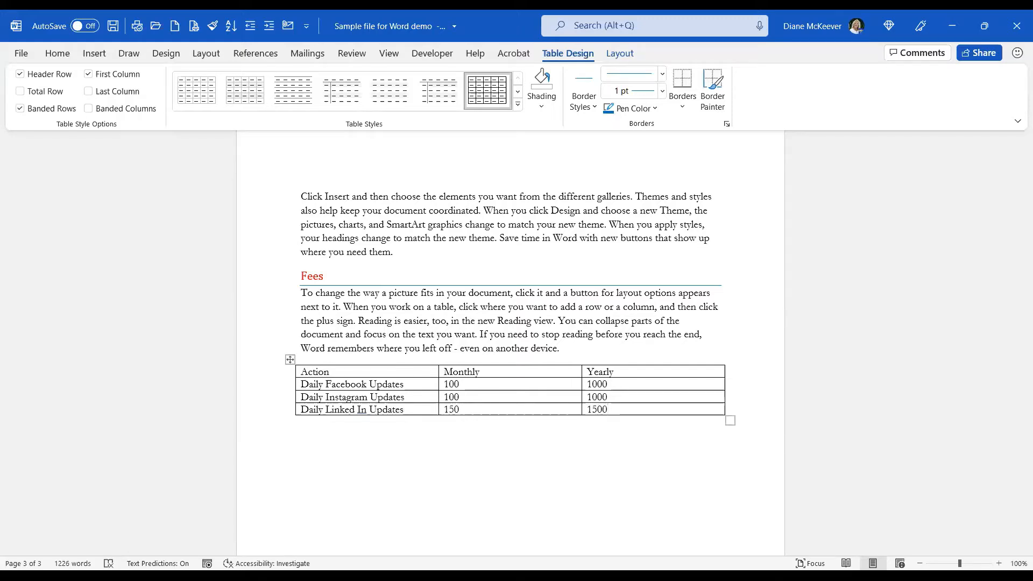
Add a final table row containing "SEO Checks", 50 and 500.
key(Tab)
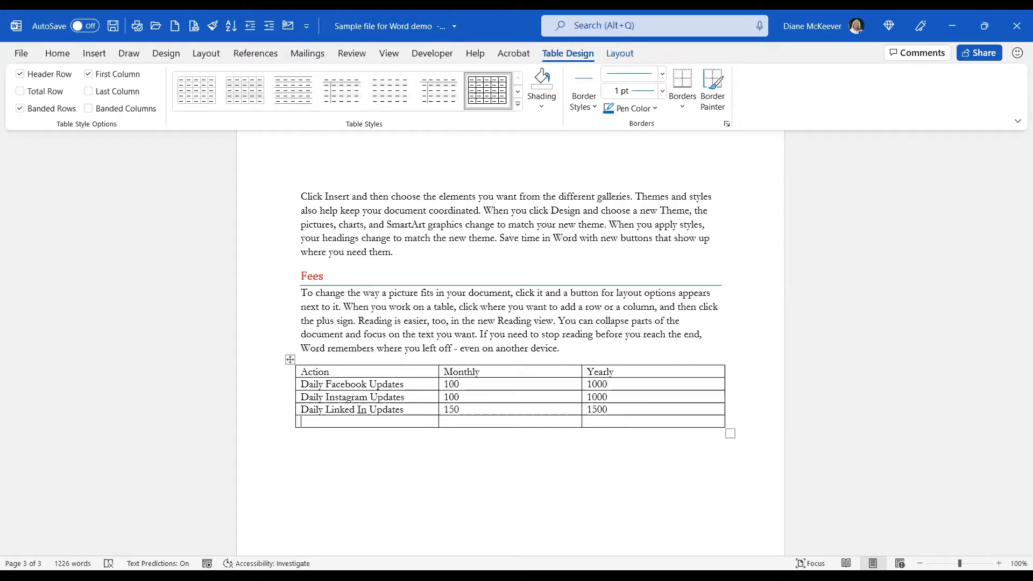
text(SEO Checks	50)
key(Tab)
text(500)
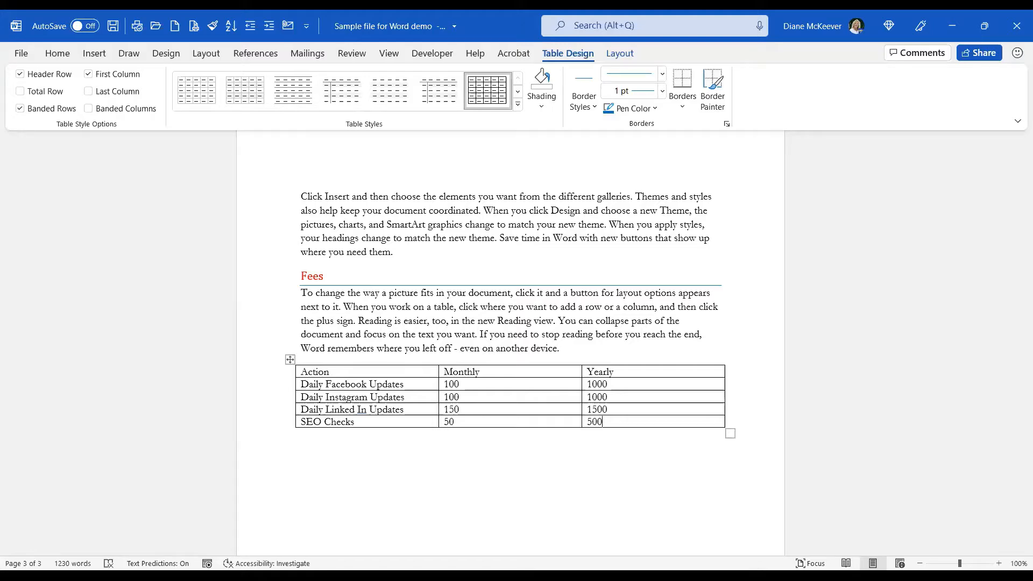
Compare which table design and layout commands are offered with the insertion point inside and outside the fees table.
click(471, 398)
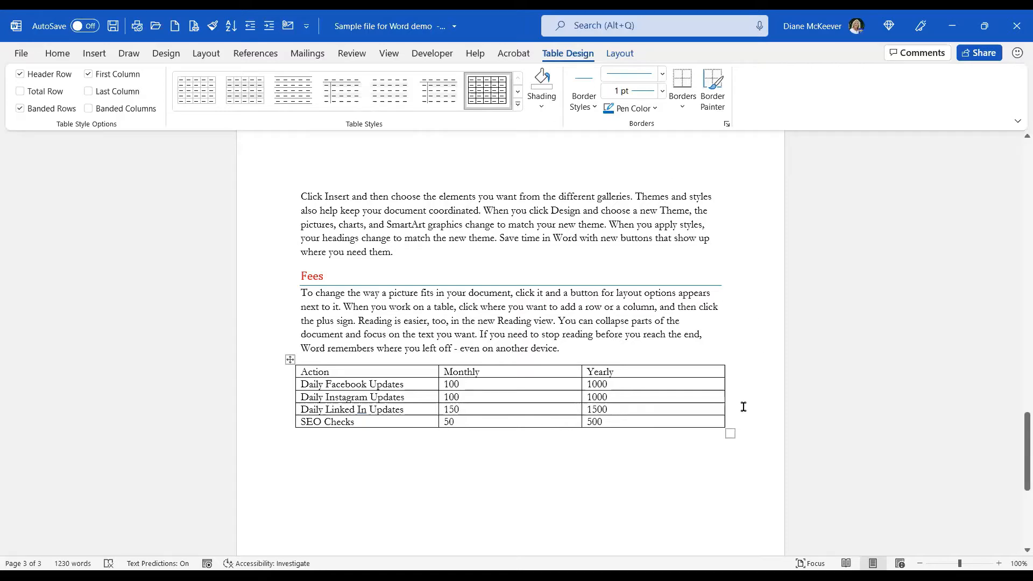
click(466, 320)
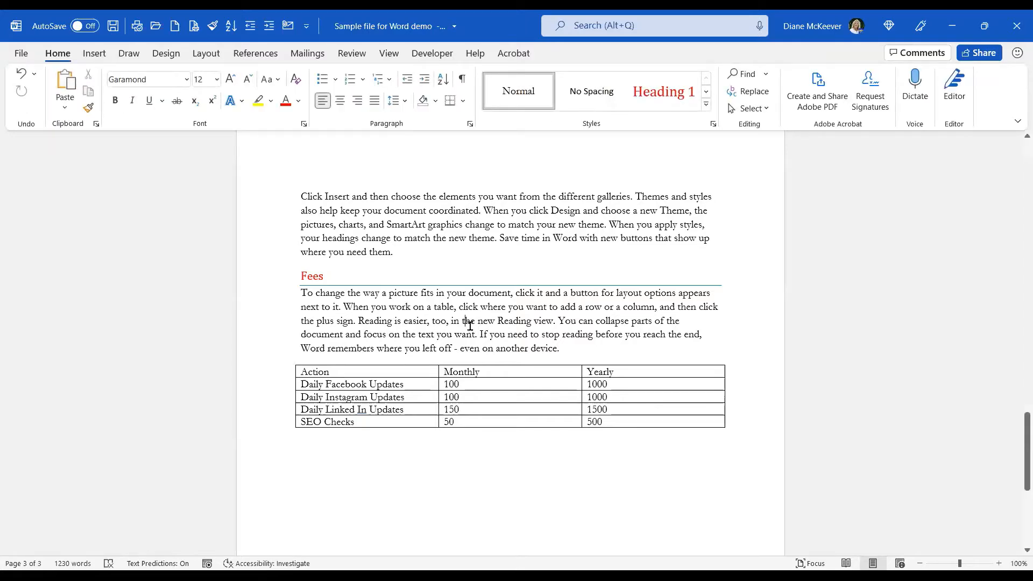
click(482, 382)
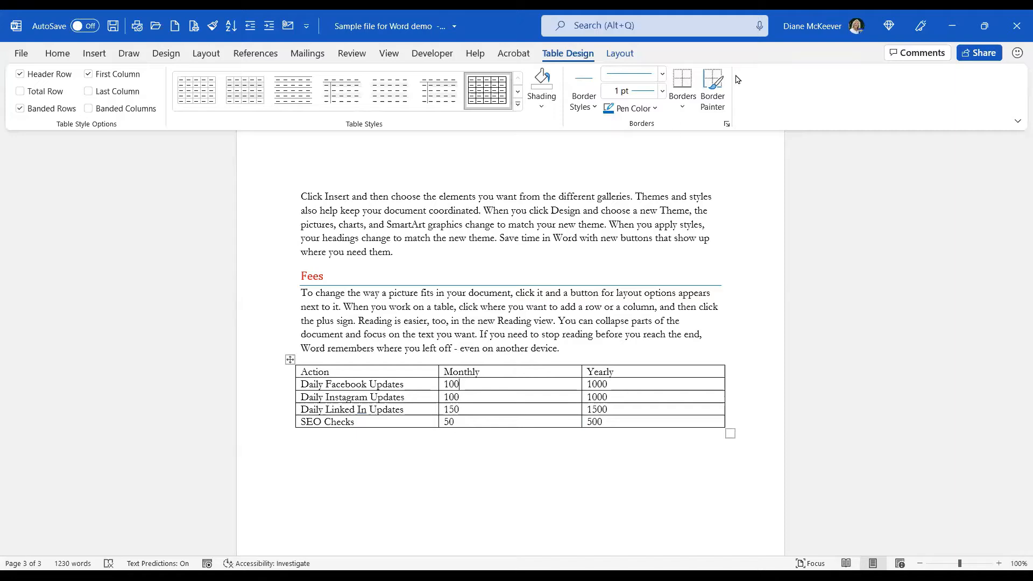
scroll(747, 98, down, 1)
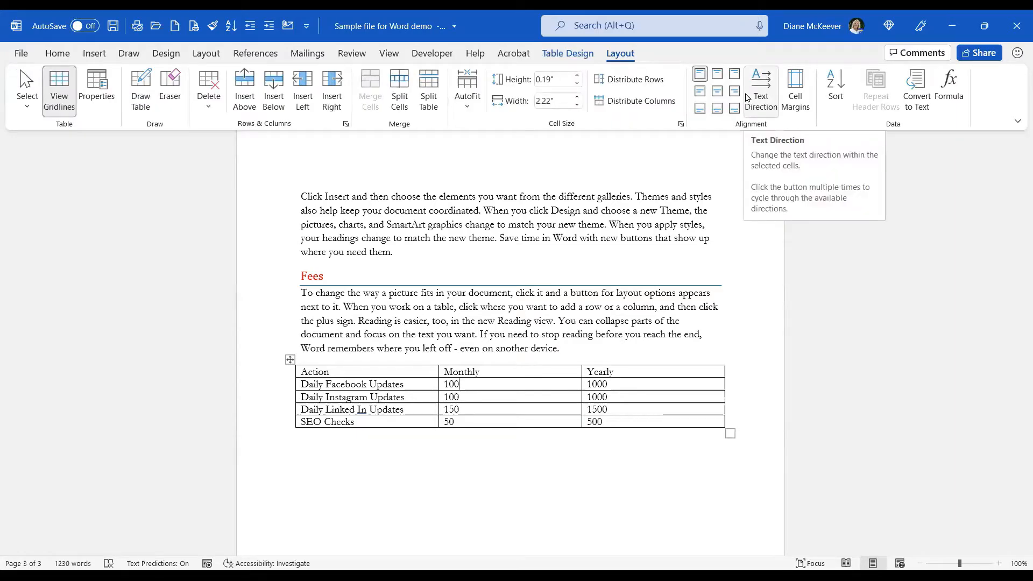
scroll(746, 96, up, 1)
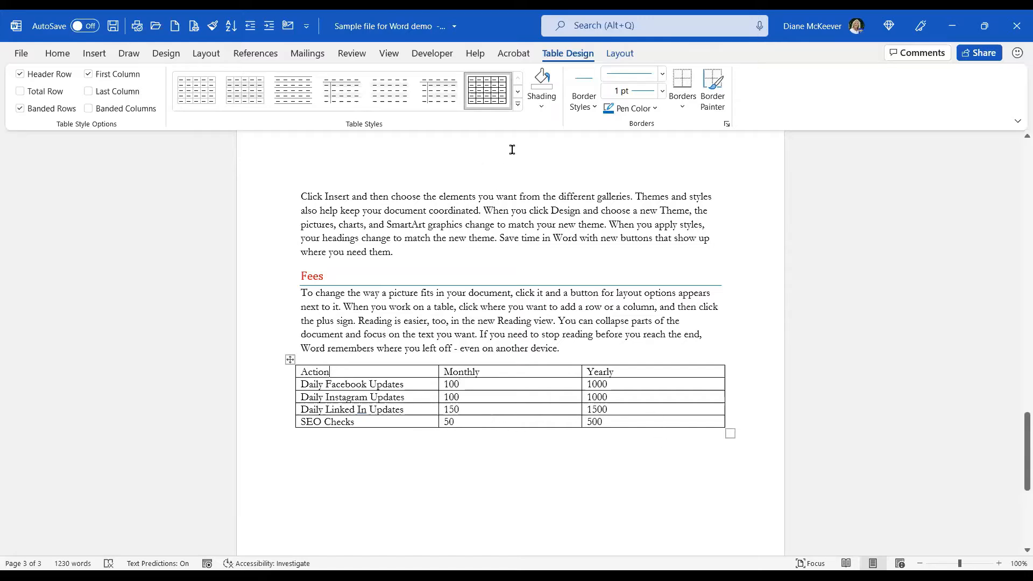
Apply the blue Grid Table 3 - Accent 1 style to the fees table and turn off its First Column formatting.
click(518, 110)
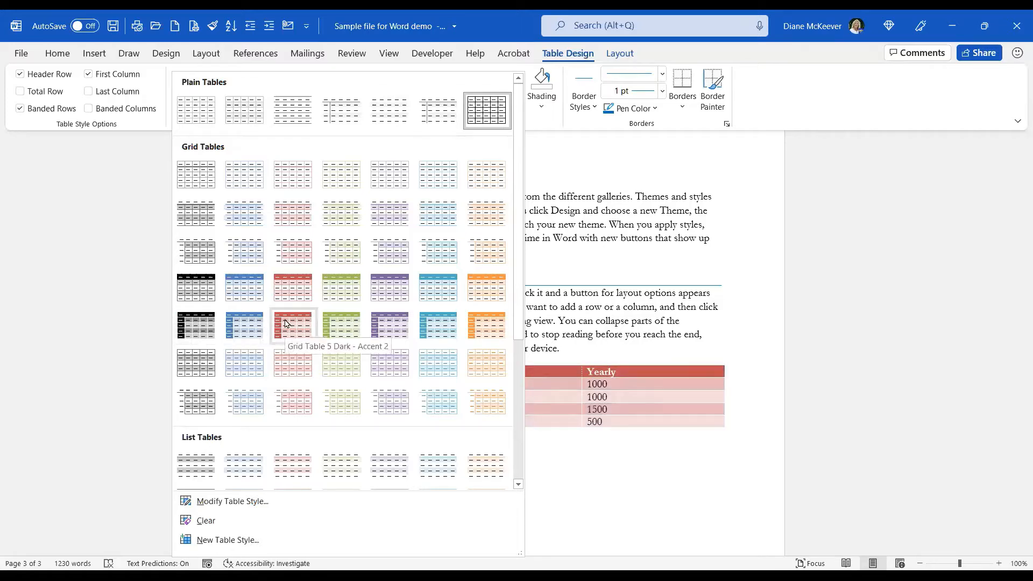
click(251, 257)
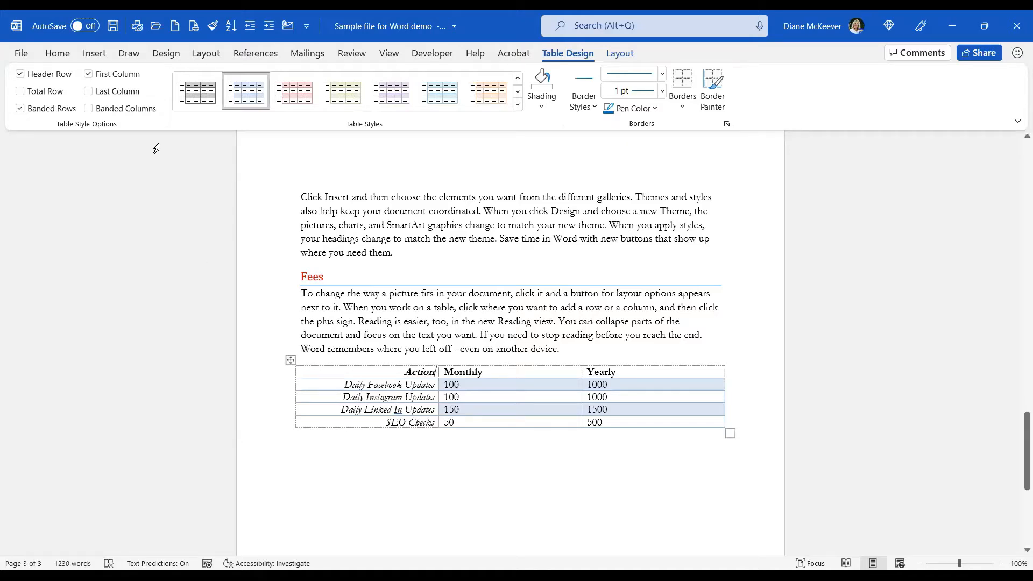
click(89, 75)
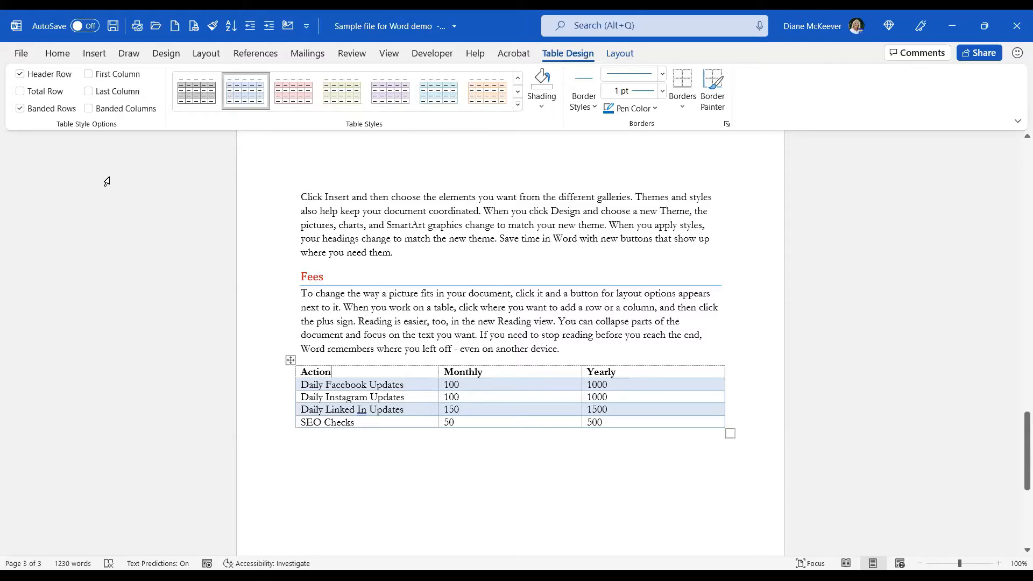
Try the fees table with Banded Rows off and with Total Row on, restoring each option after trying it.
click(20, 113)
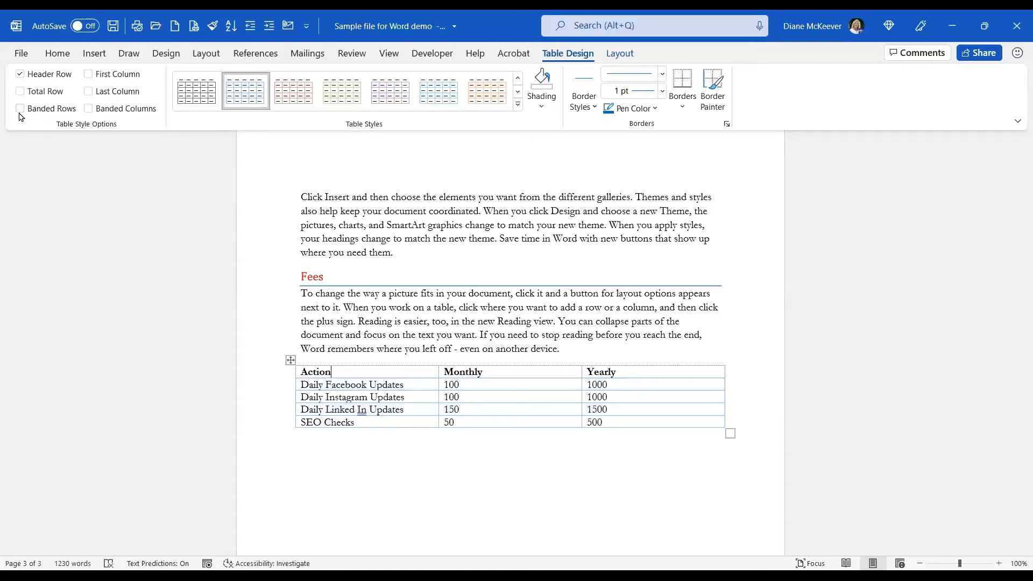
click(21, 110)
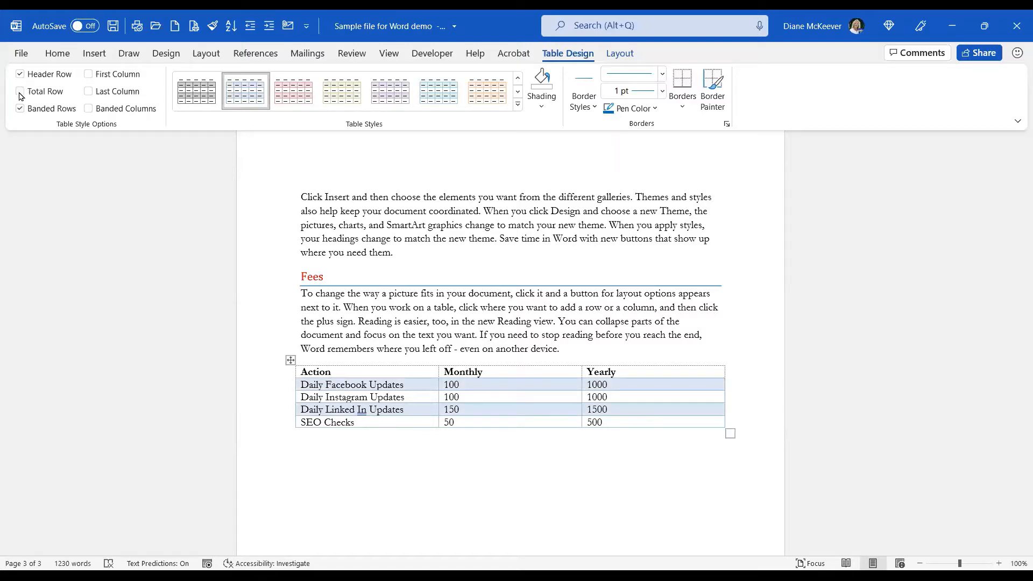
click(21, 94)
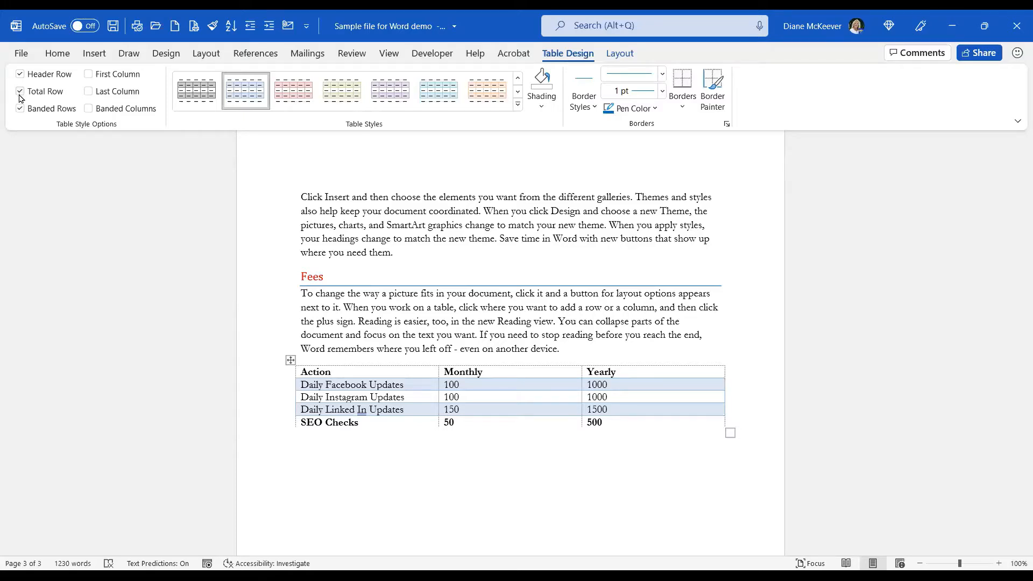
click(20, 91)
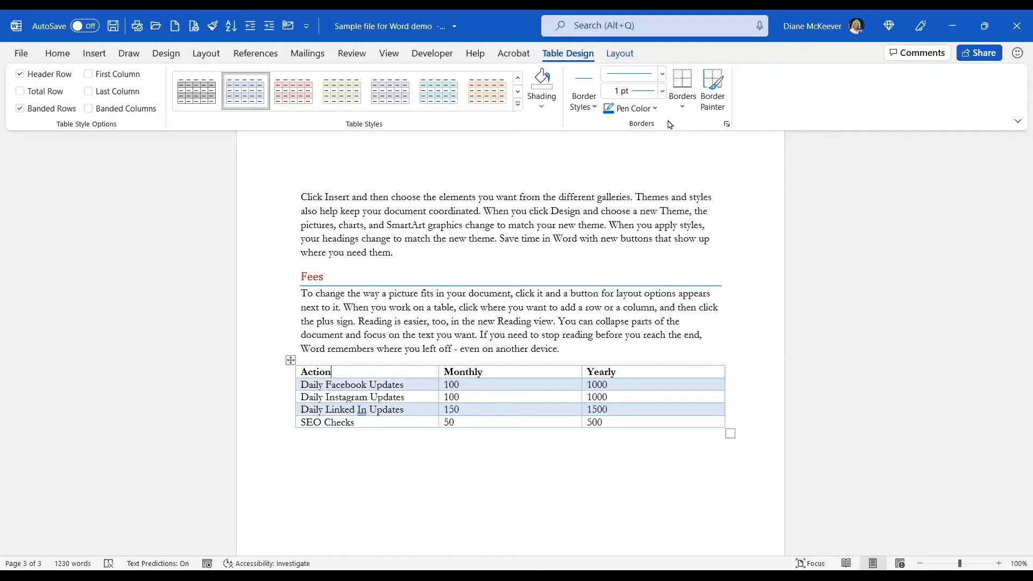
click(518, 104)
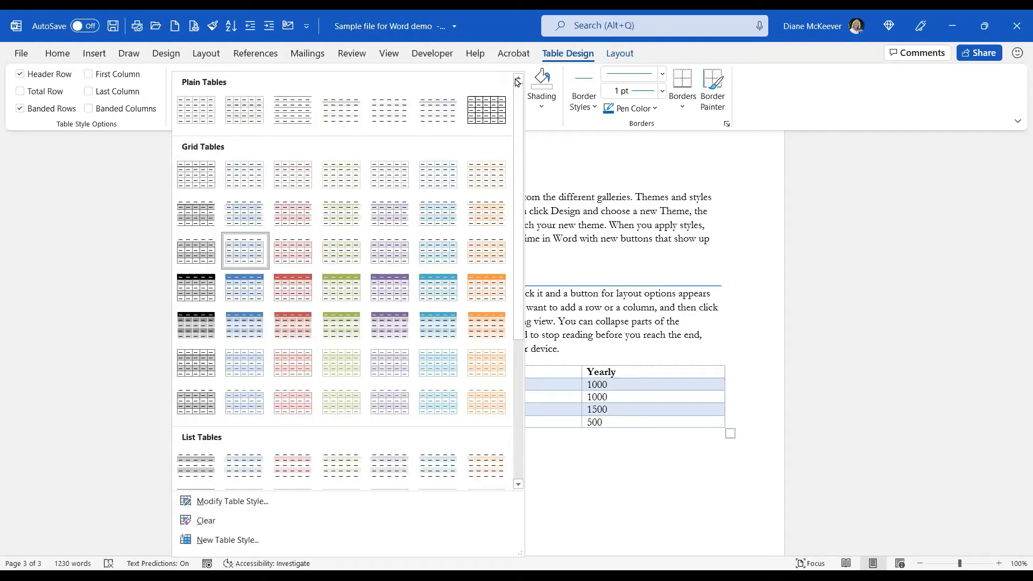
click(637, 380)
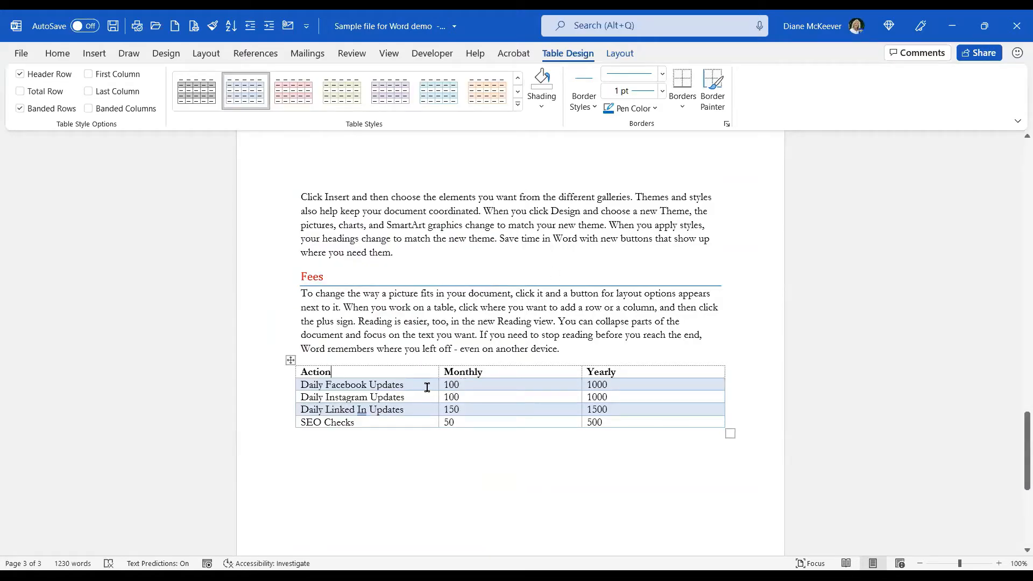
Centre the fees table's header row and right-align all the amounts in the Monthly and Yearly columns.
click(274, 375)
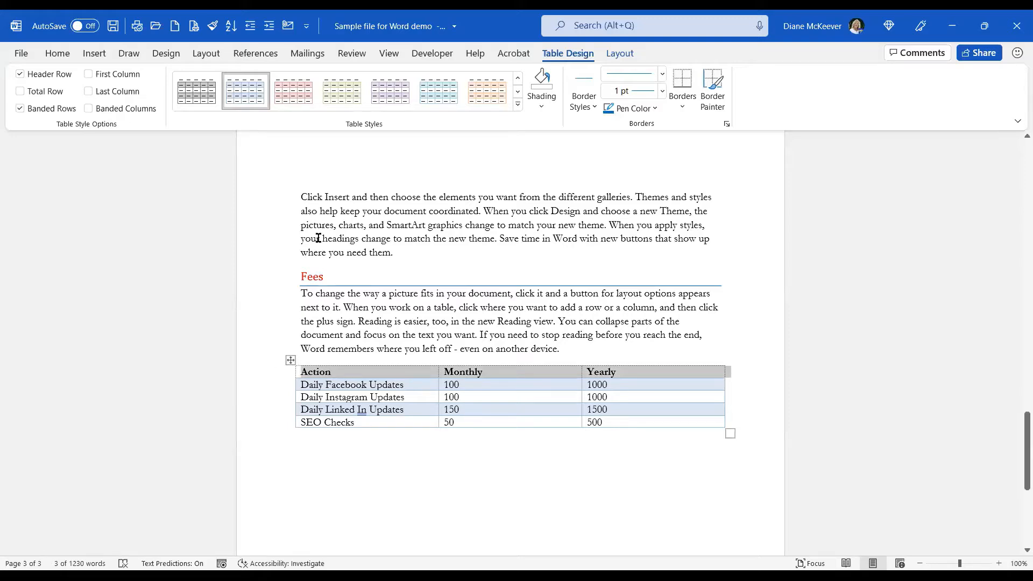
click(58, 54)
click(339, 102)
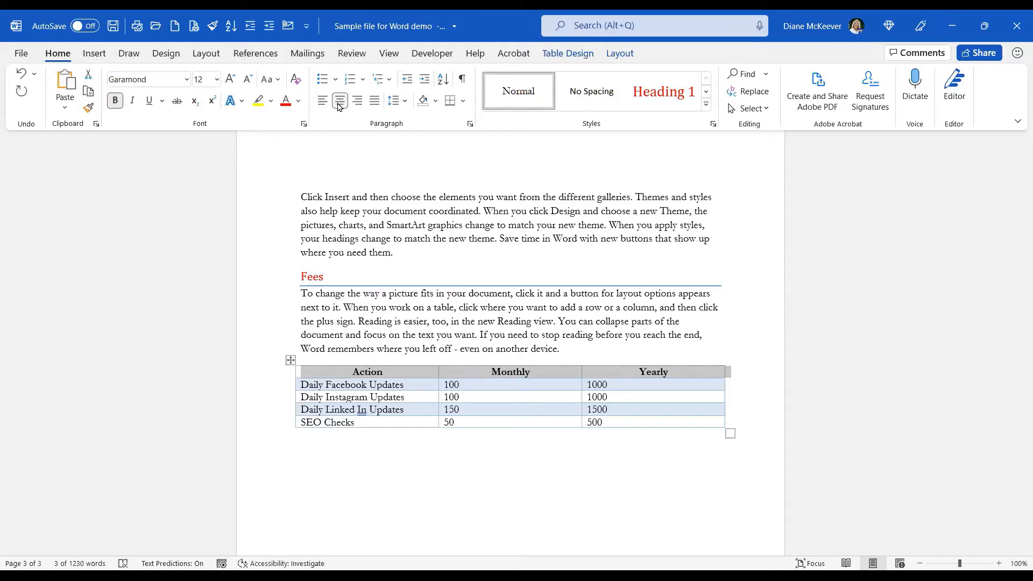
drag(470, 384, 596, 418)
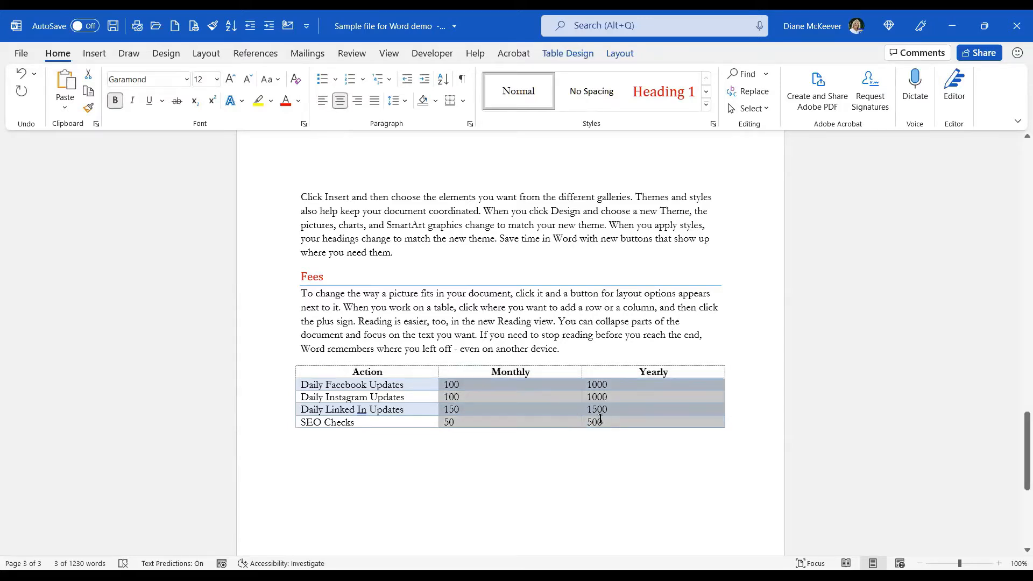
click(358, 102)
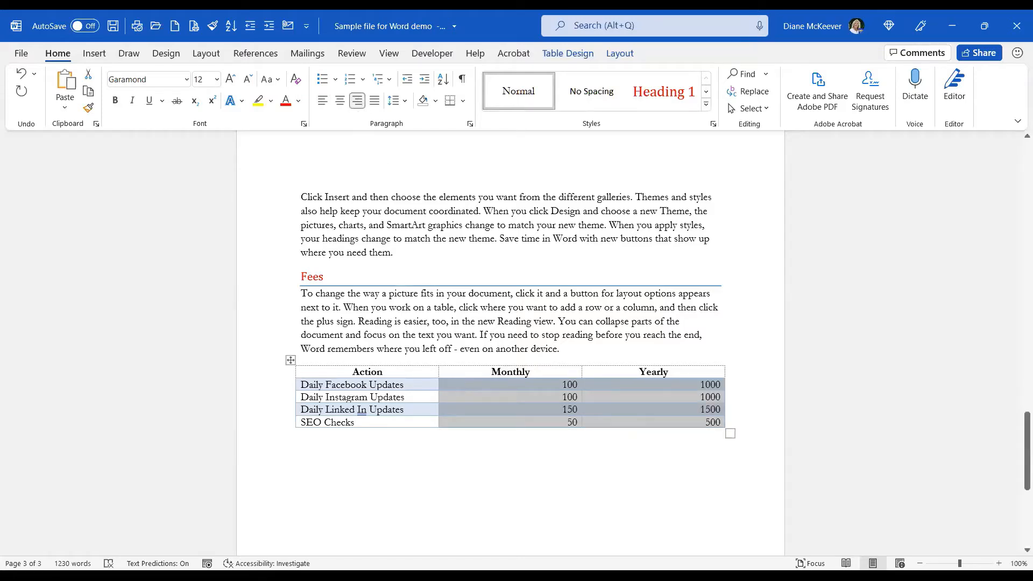
click(459, 388)
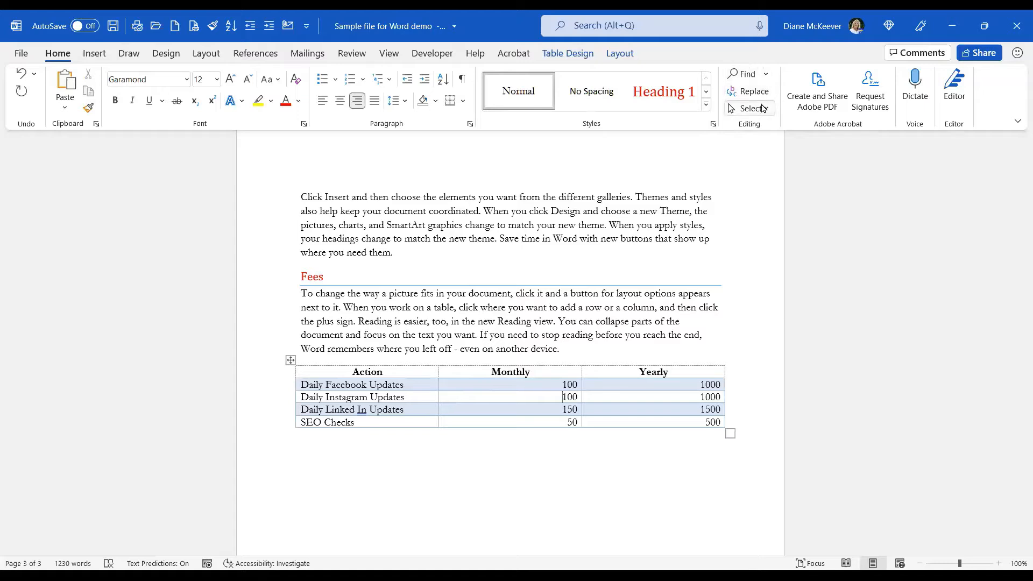
Distribute all the rows of the fees table evenly.
scroll(784, 79, down, 2)
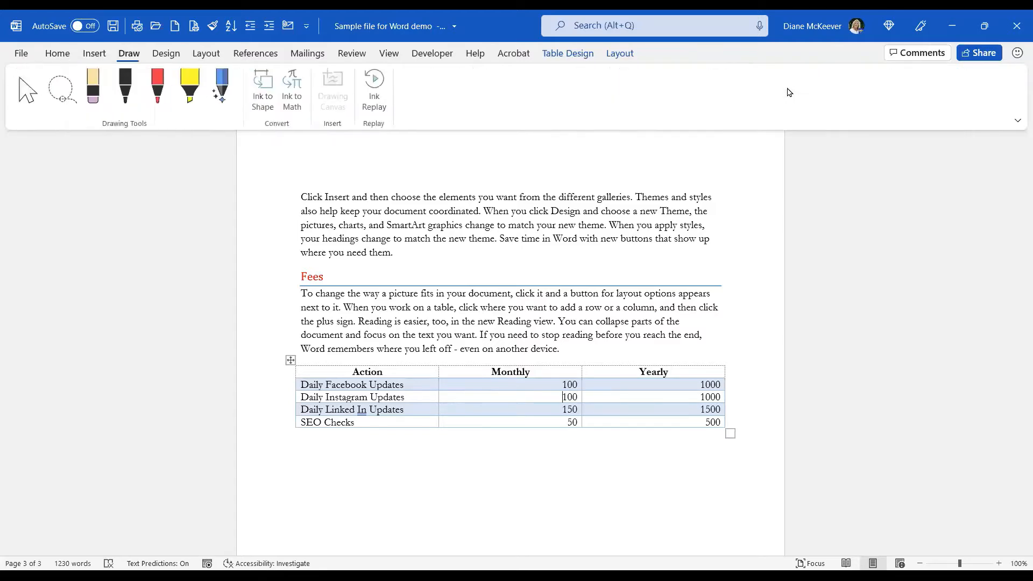
scroll(787, 89, down, 3)
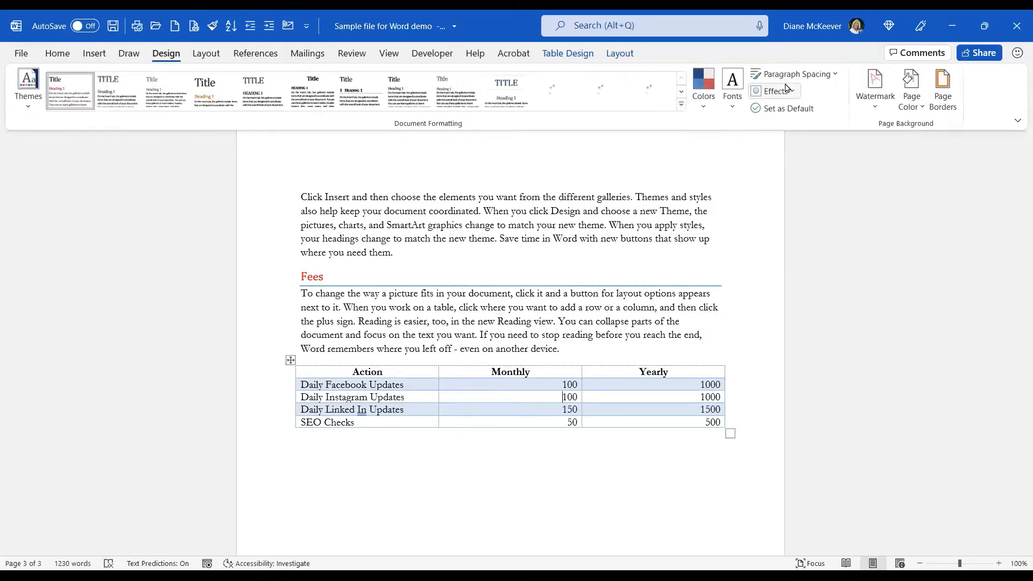
scroll(774, 87, down, 3)
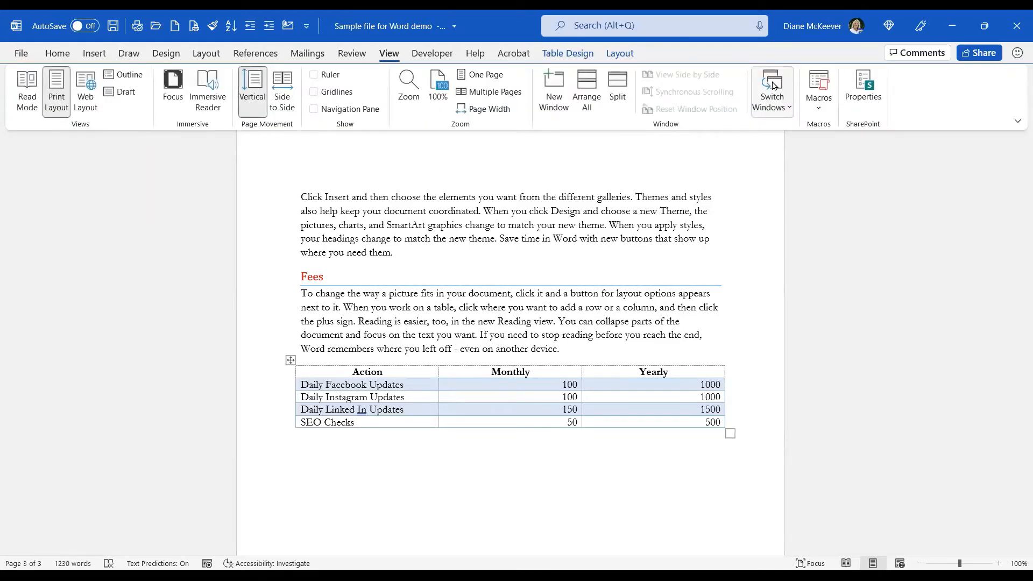
scroll(773, 85, down, 2)
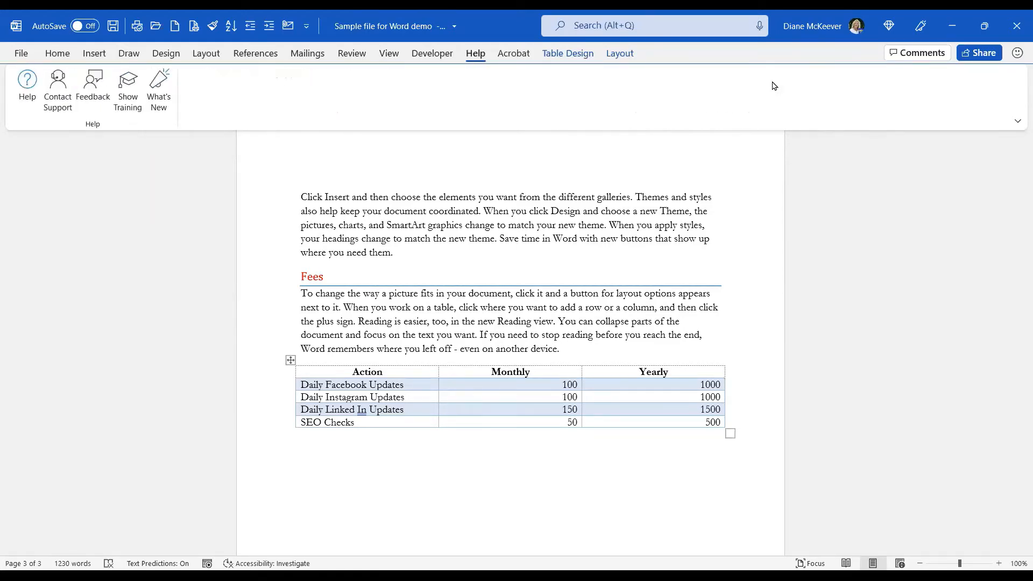
scroll(774, 86, down, 1)
scroll(773, 86, down, 1)
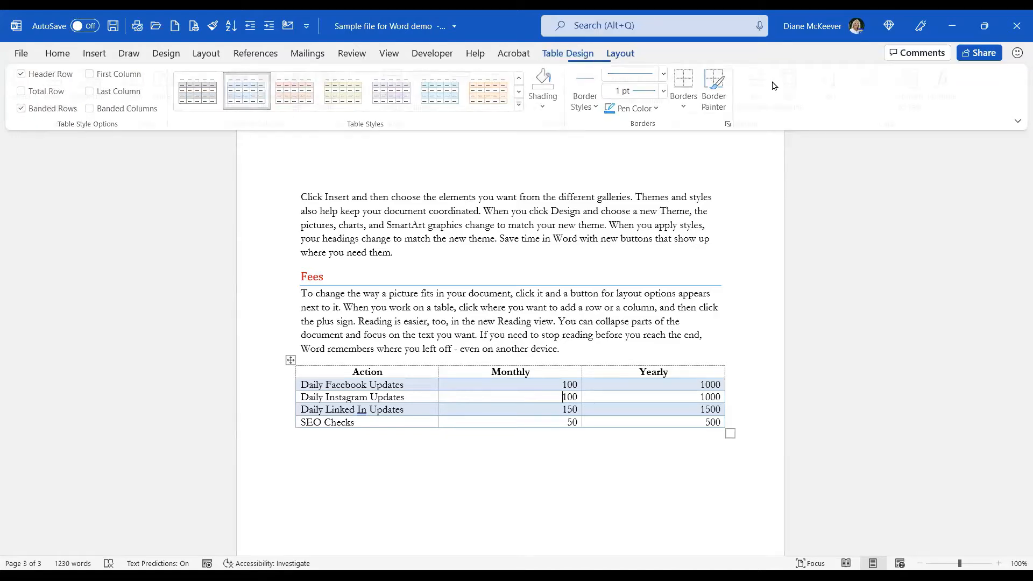
scroll(774, 86, down, 1)
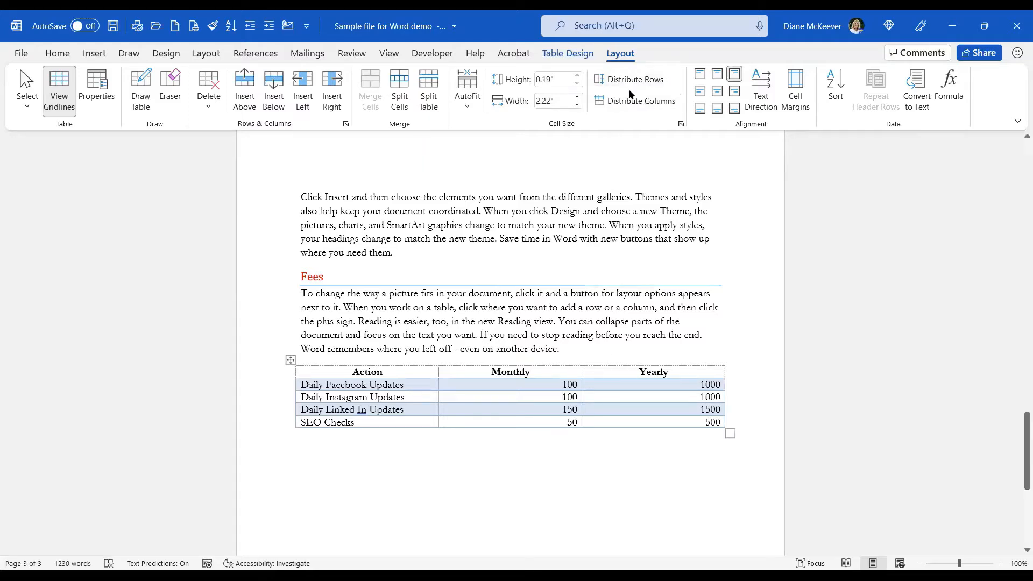
drag(353, 368, 620, 410)
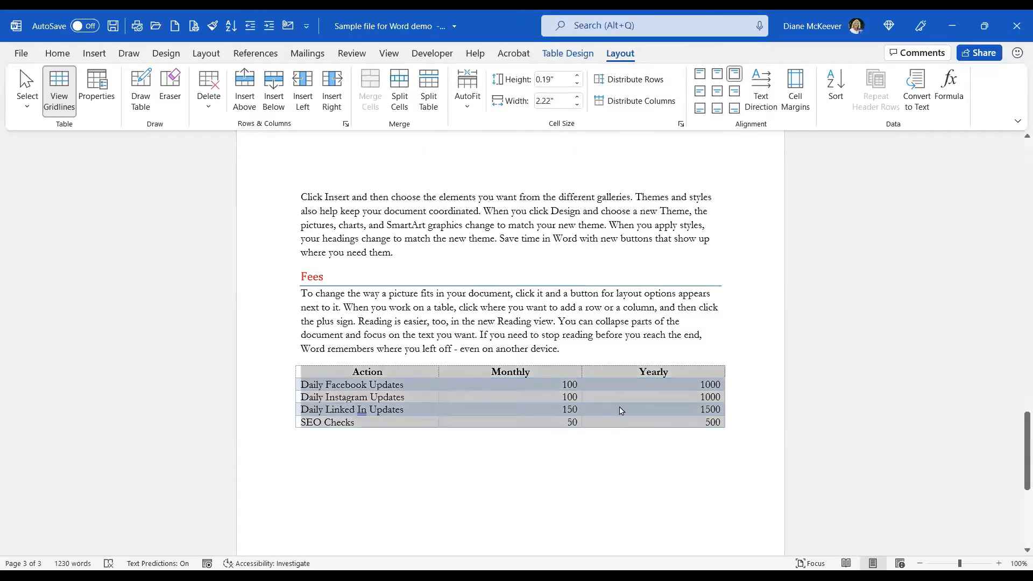
click(619, 82)
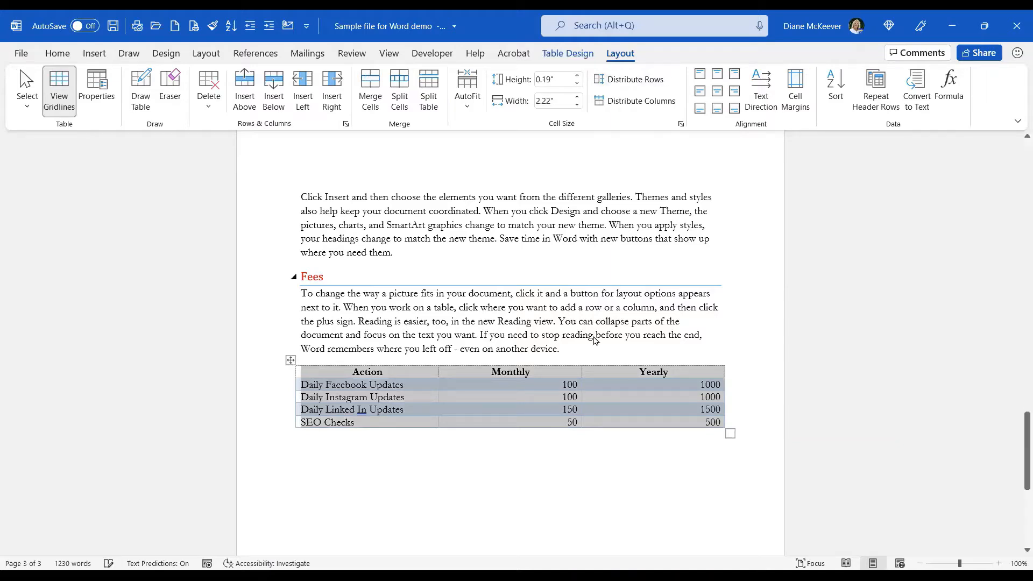
click(564, 384)
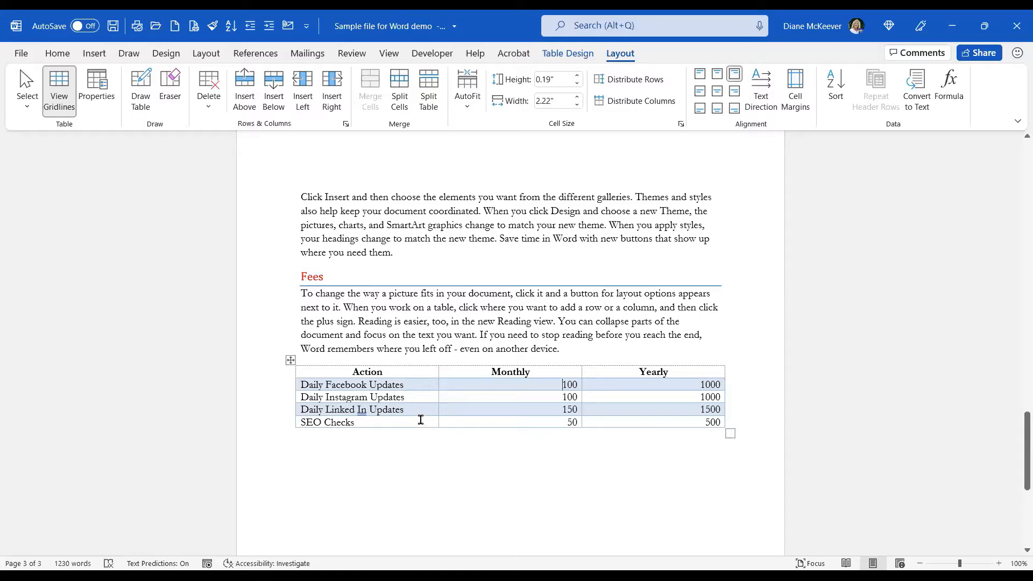
Try fitting the fees table's column widths to their contents and undo the resize.
mouse_move(290, 388)
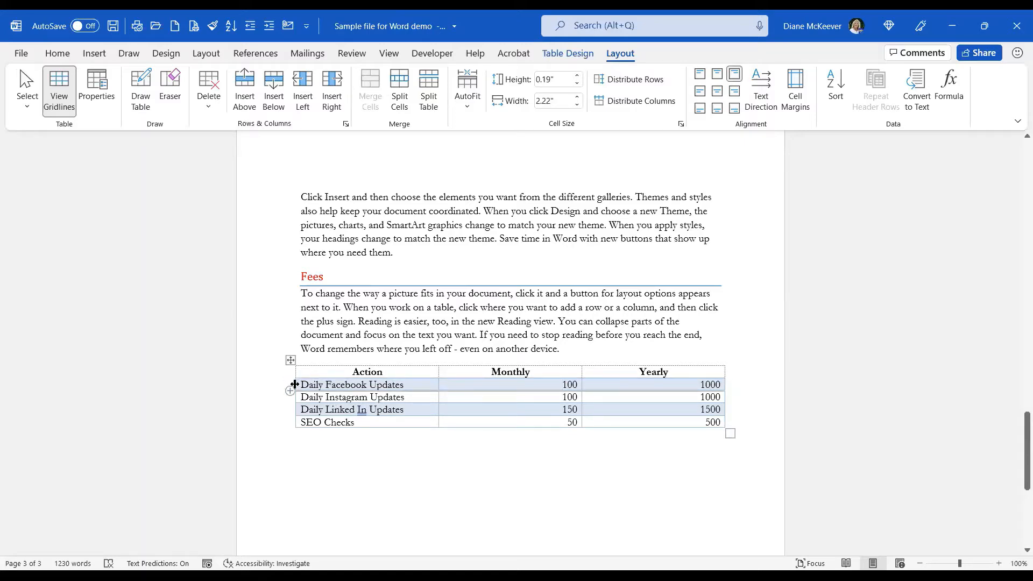
double_click(295, 384)
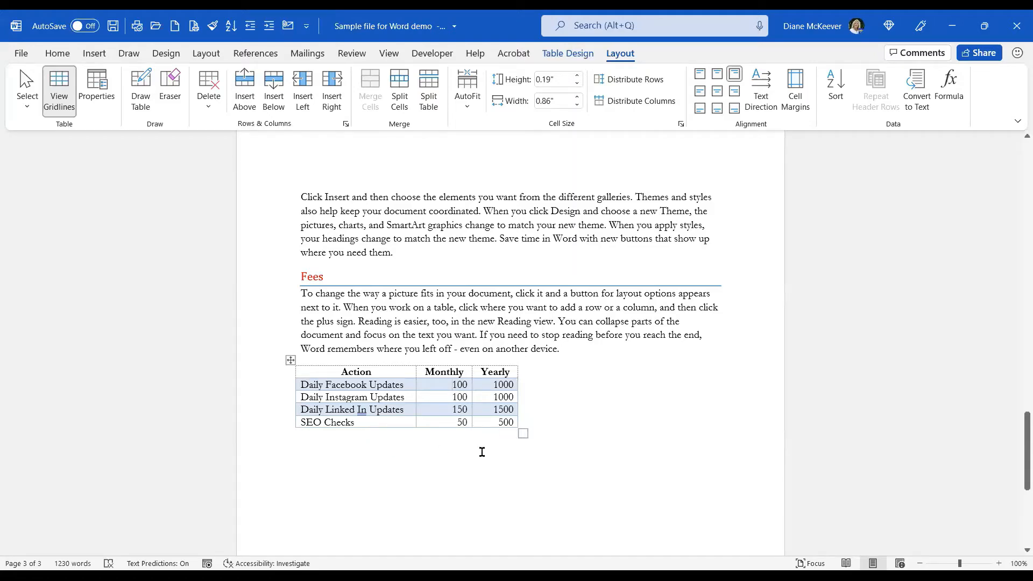
key(ctrl+z)
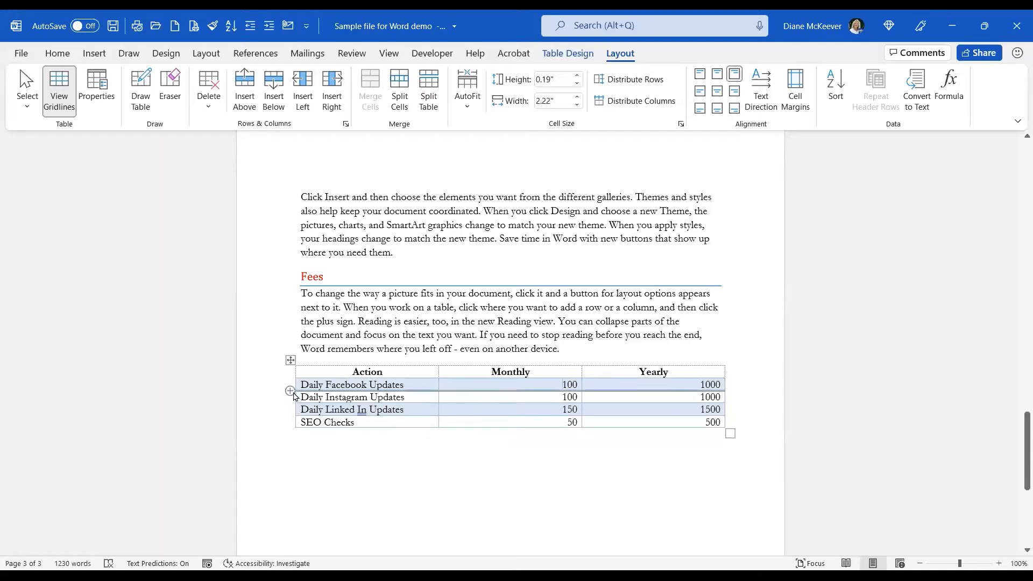
Fit the fees table's columns to their contents and correct "Linked In" to "LinkedIn" in the third item row.
mouse_move(294, 381)
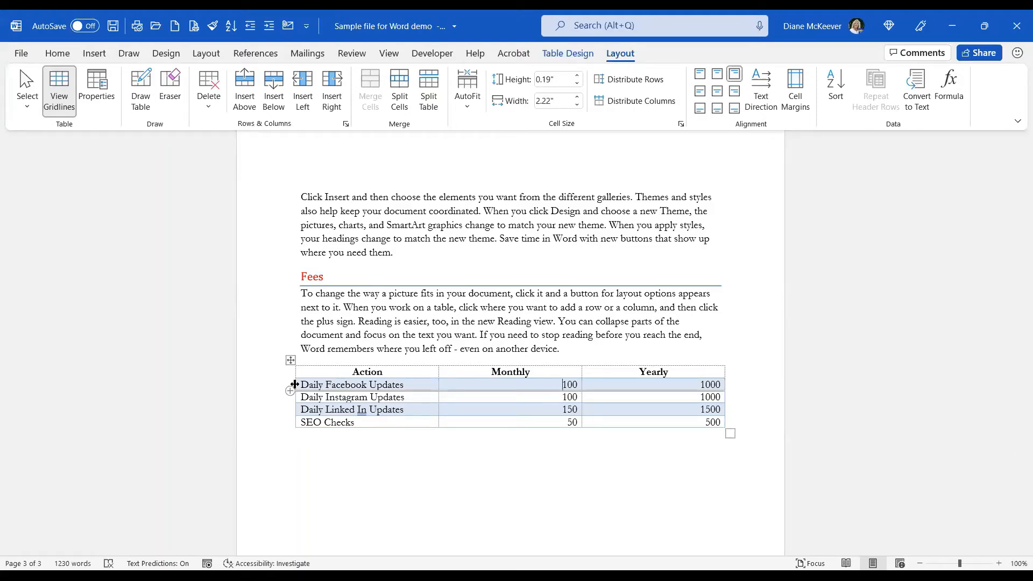
double_click(295, 384)
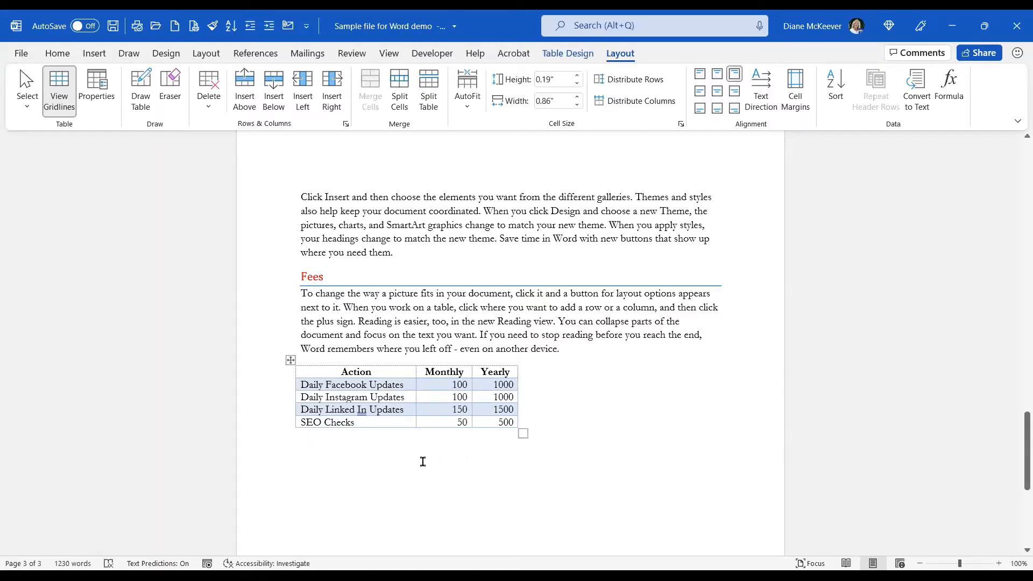
click(356, 411)
key(BackSpace)
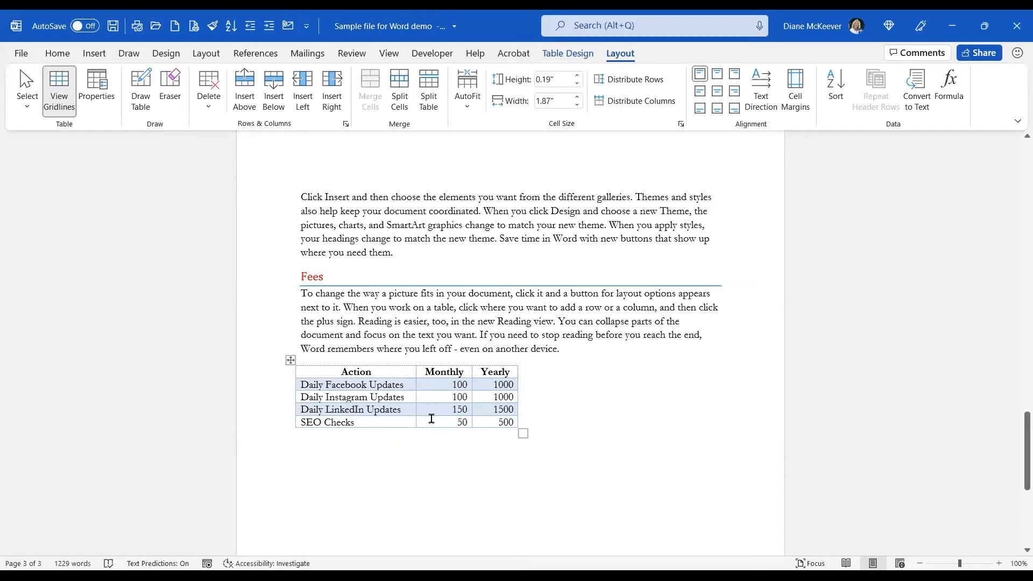
click(290, 359)
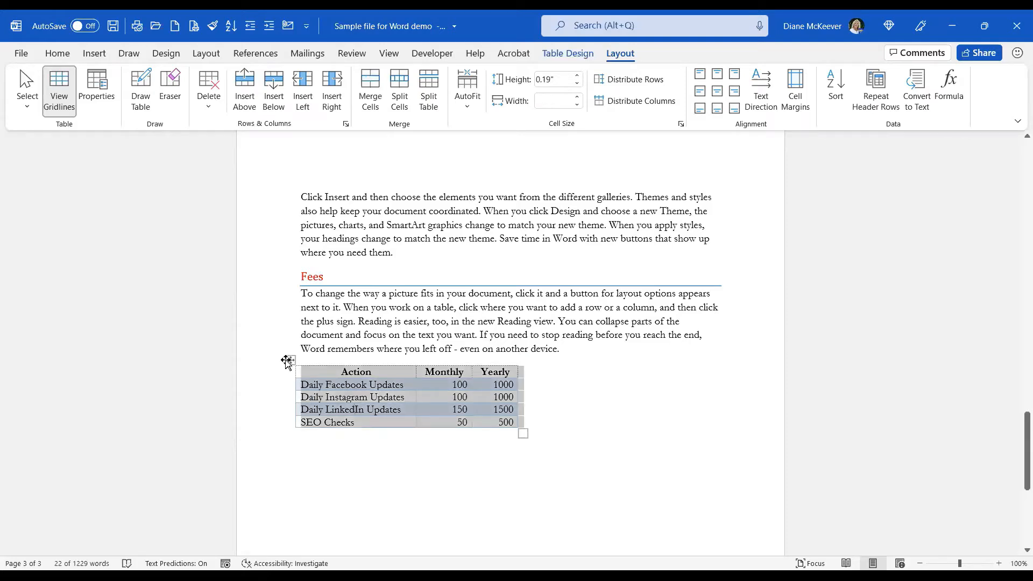
click(320, 377)
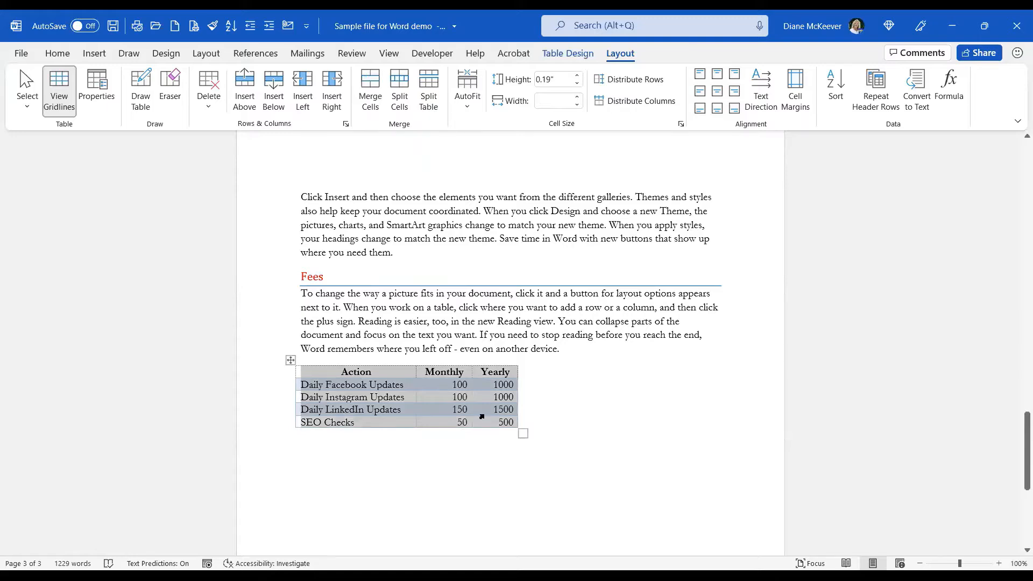
click(397, 377)
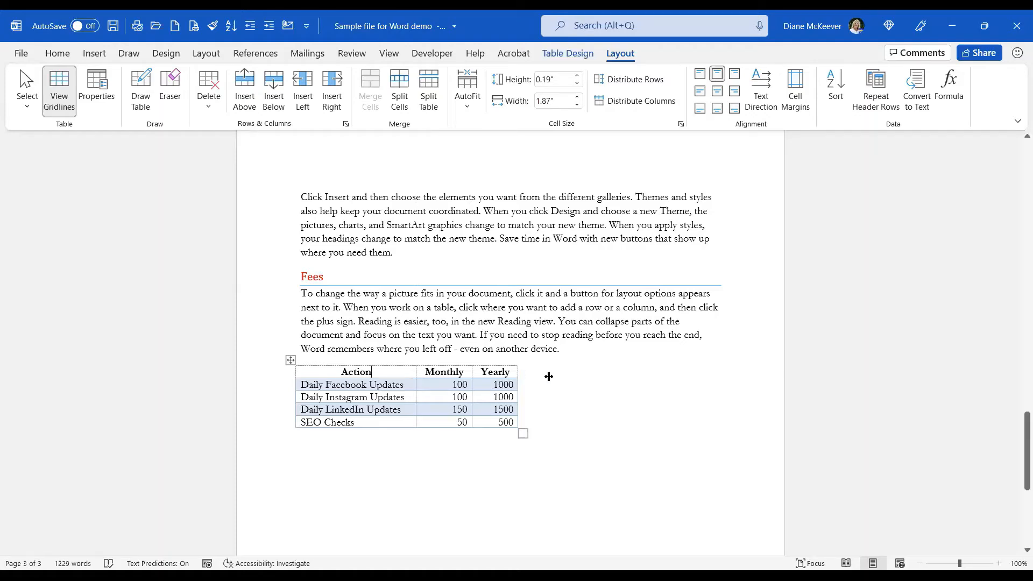
Widen the fees table's Yearly and Monthly columns slightly, and widen the Action column to about 1.95".
drag(518, 376, 549, 376)
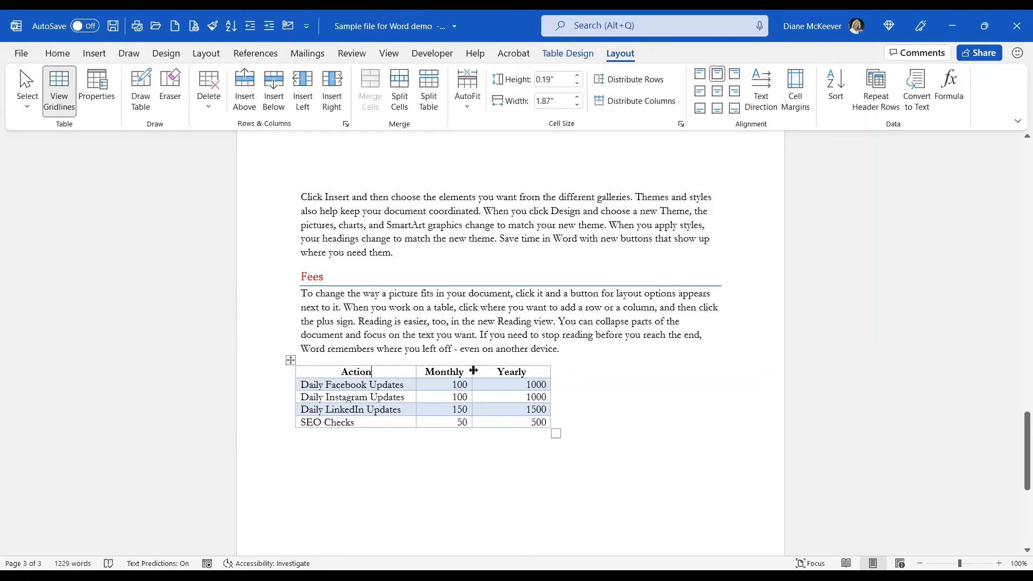
drag(485, 370, 486, 370)
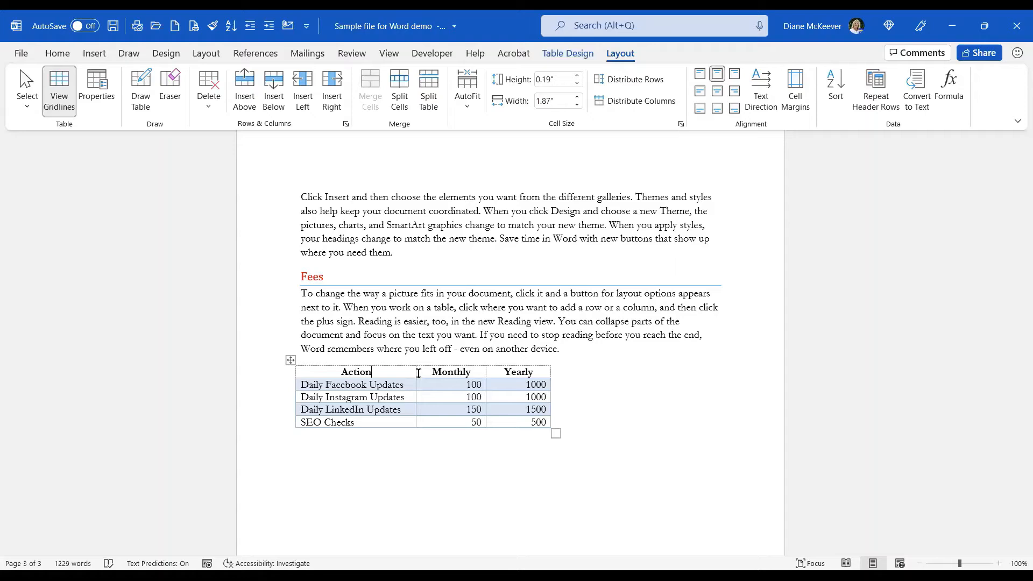
drag(416, 373, 422, 372)
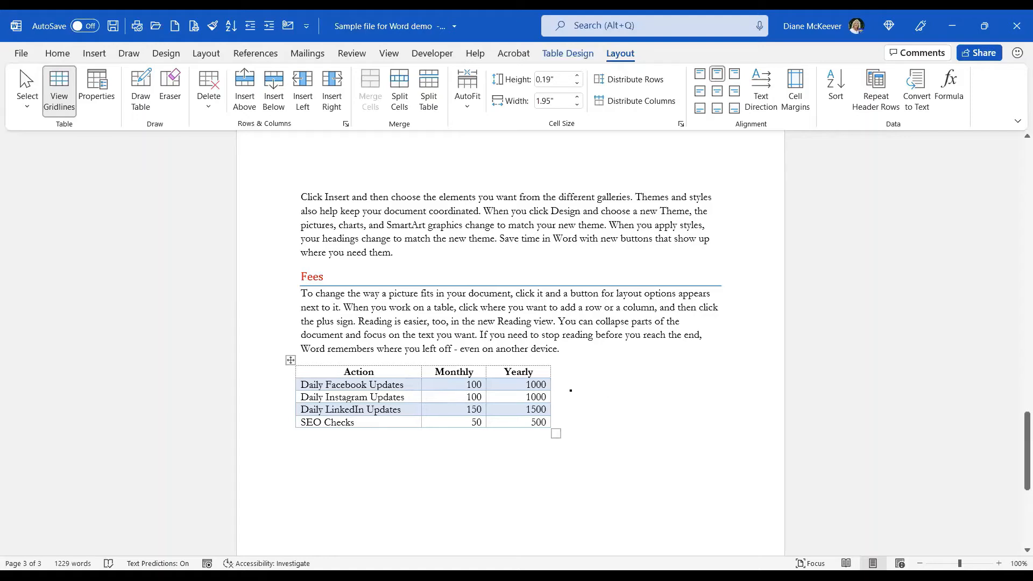
click(423, 459)
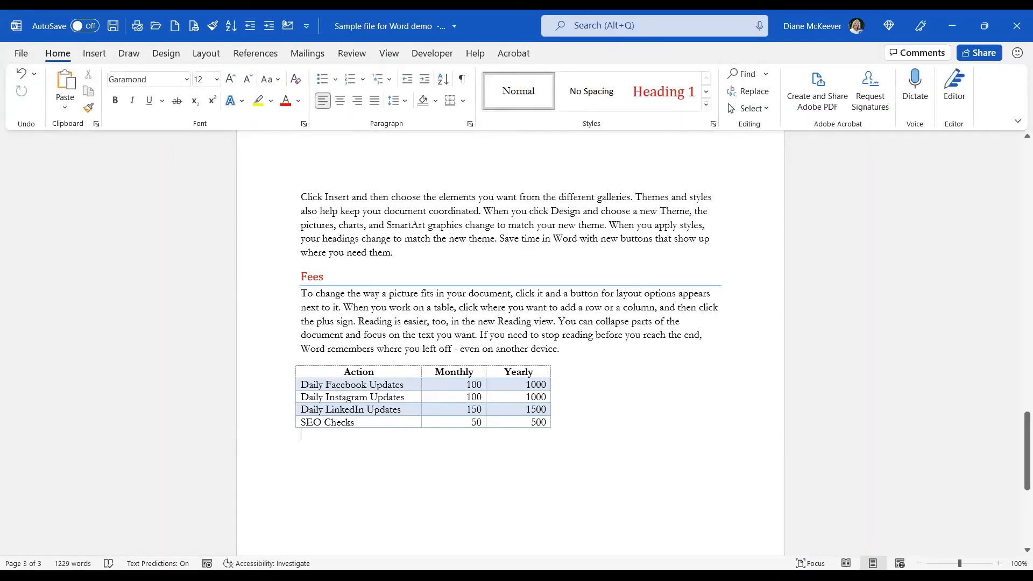
Insert the sailboat picture between the second and third paragraphs of the Project Overview section.
scroll(669, 429, up, 10)
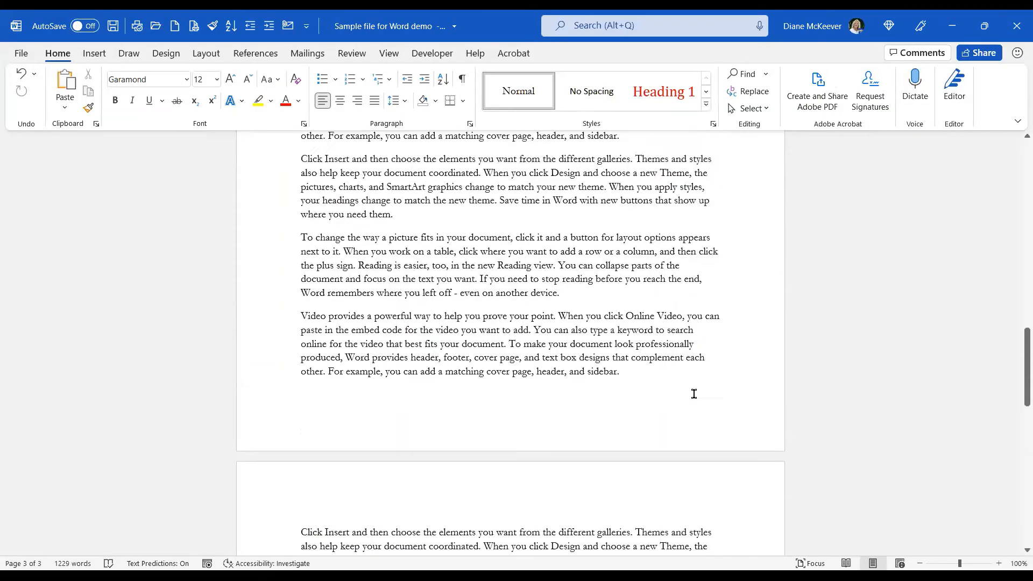
scroll(702, 394, up, 12)
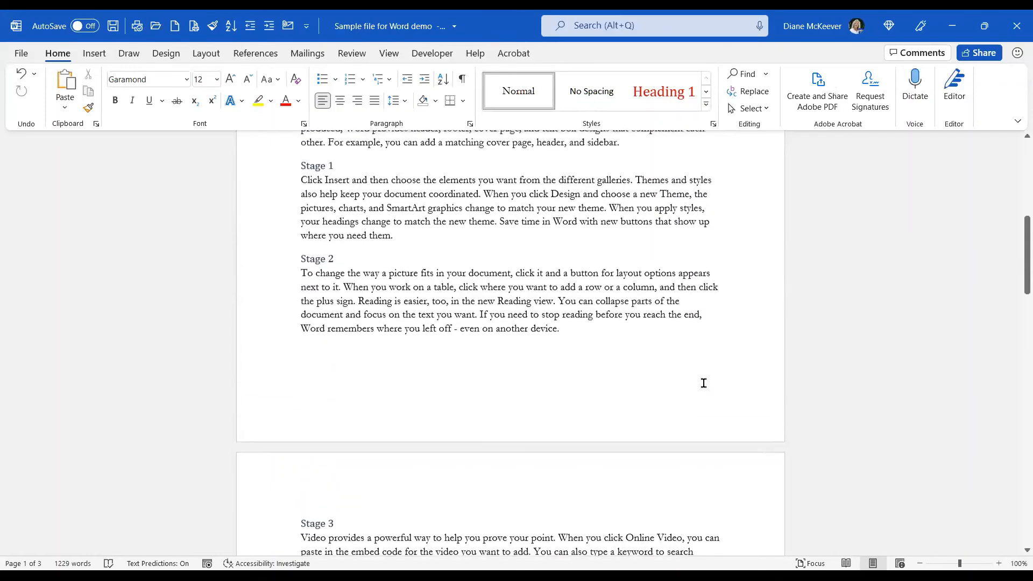
scroll(704, 376, up, 6)
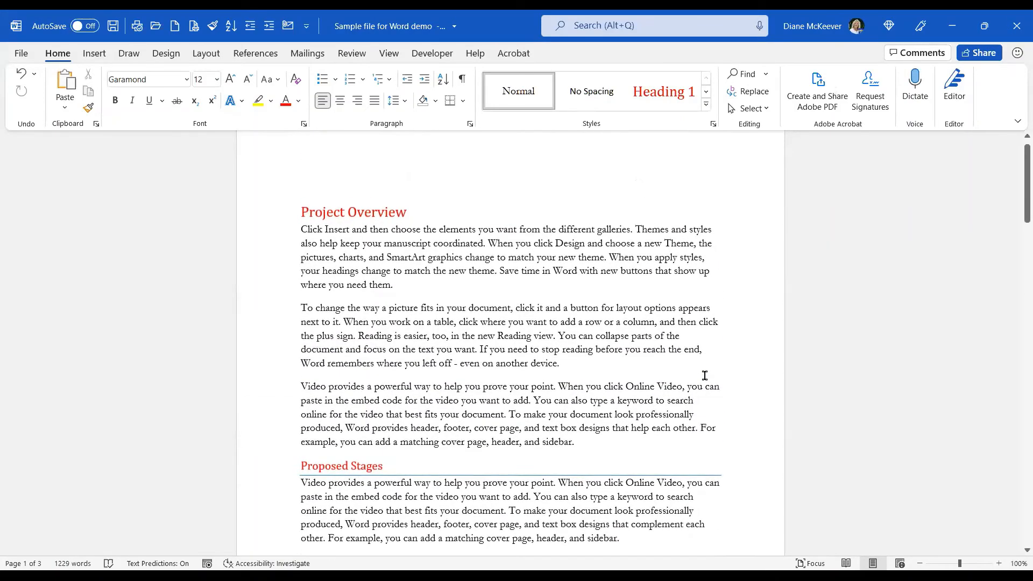
click(670, 369)
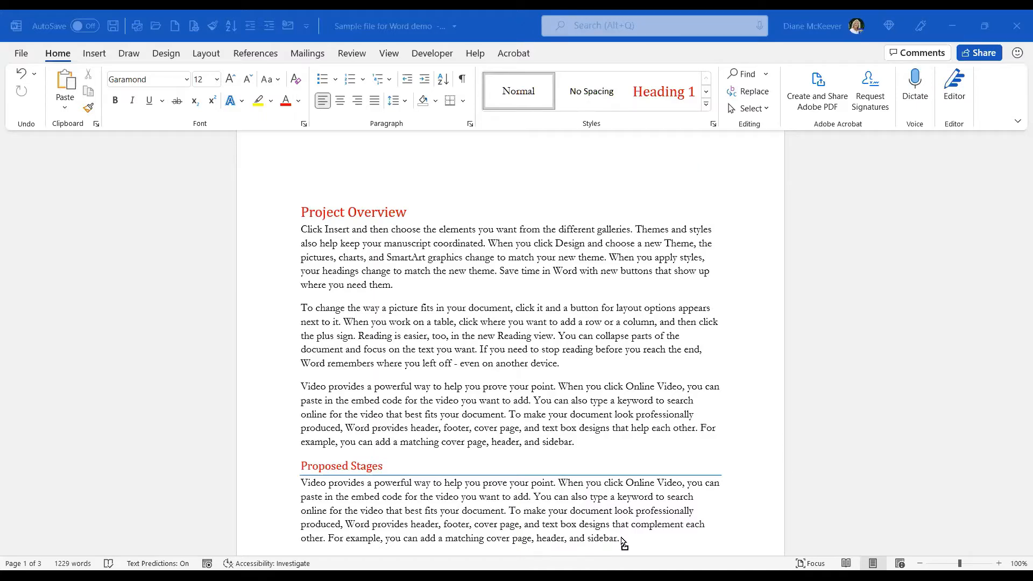
drag(621, 540, 371, 427)
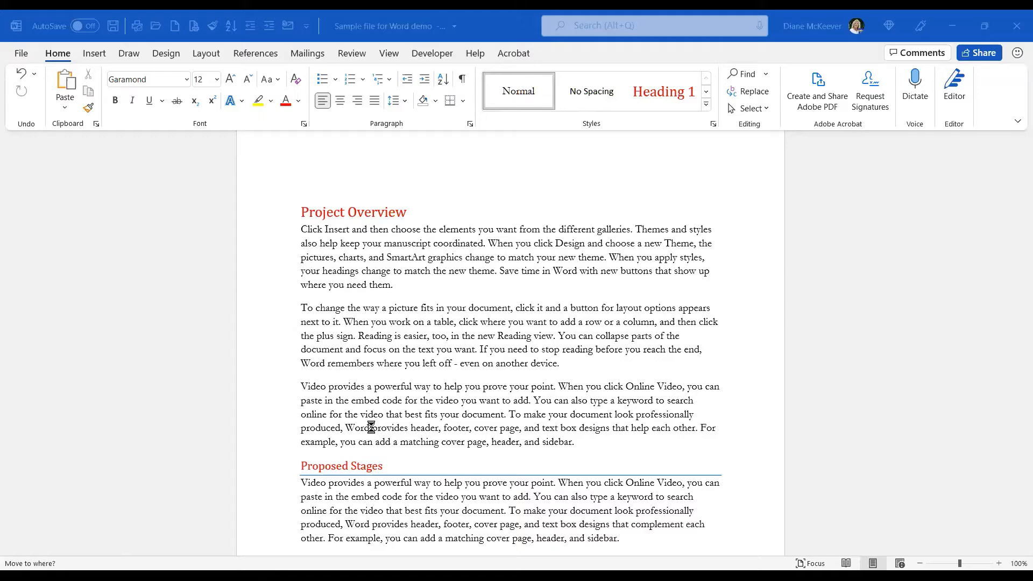
scroll(513, 406, down, 7)
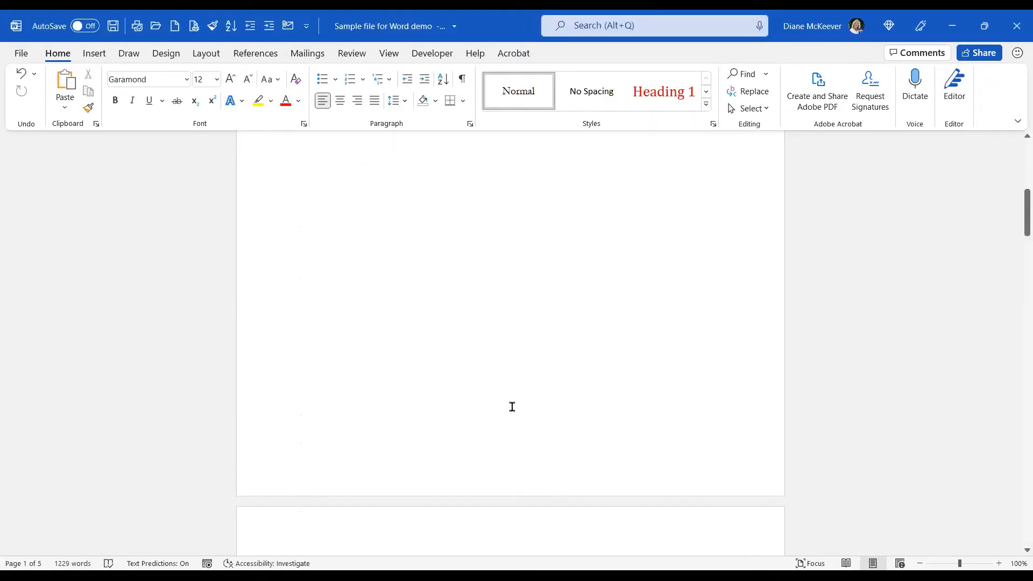
scroll(512, 407, down, 8)
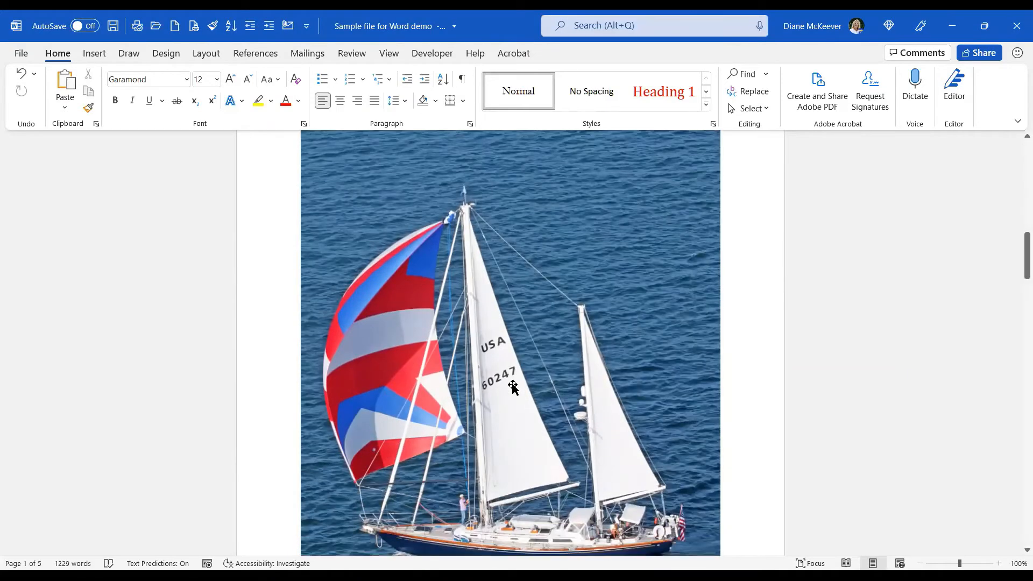
scroll(511, 387, down, 3)
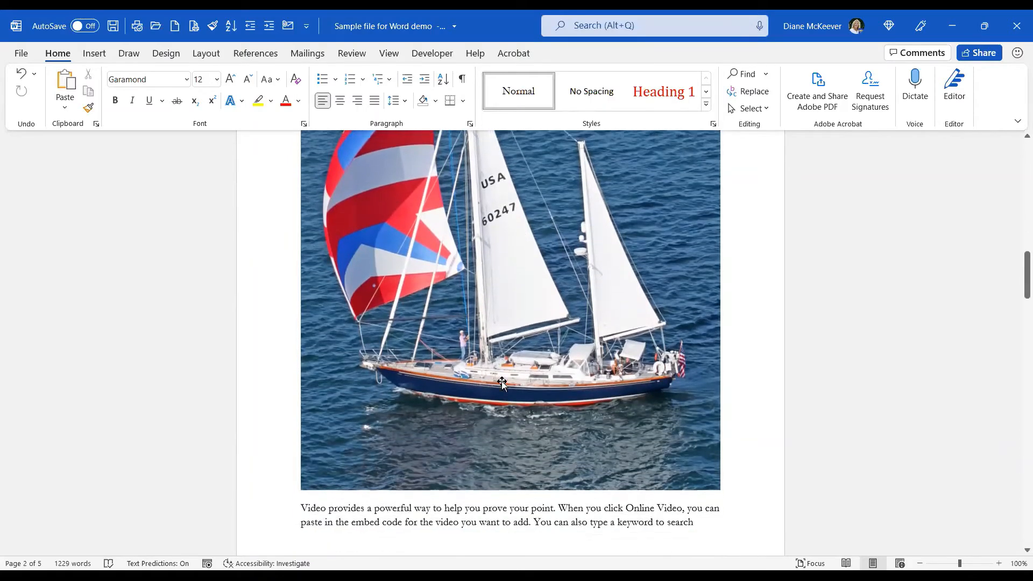
Scale the inserted sailboat picture down proportionally to about two fifths of the text width.
click(495, 376)
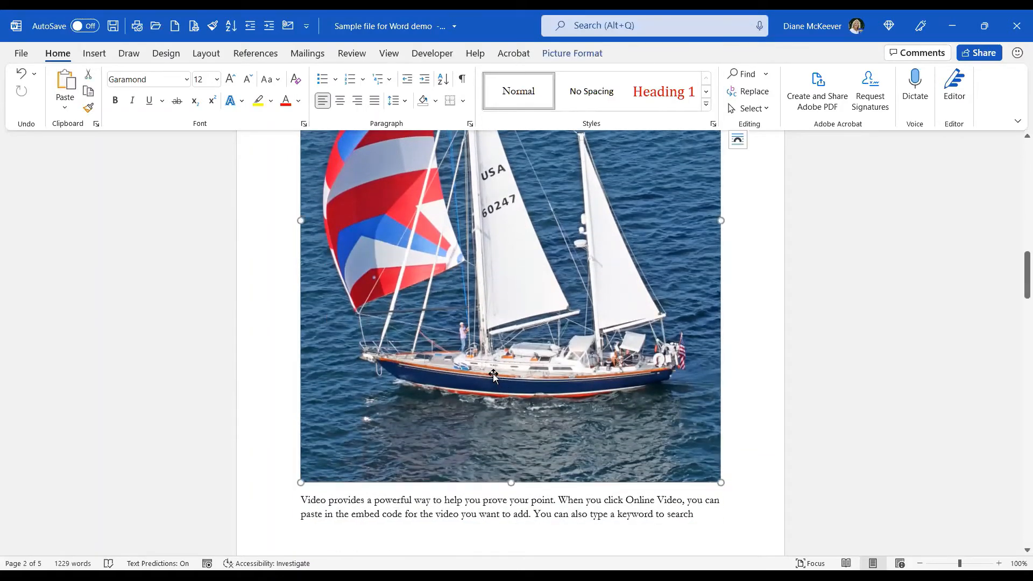
scroll(493, 375, up, 4)
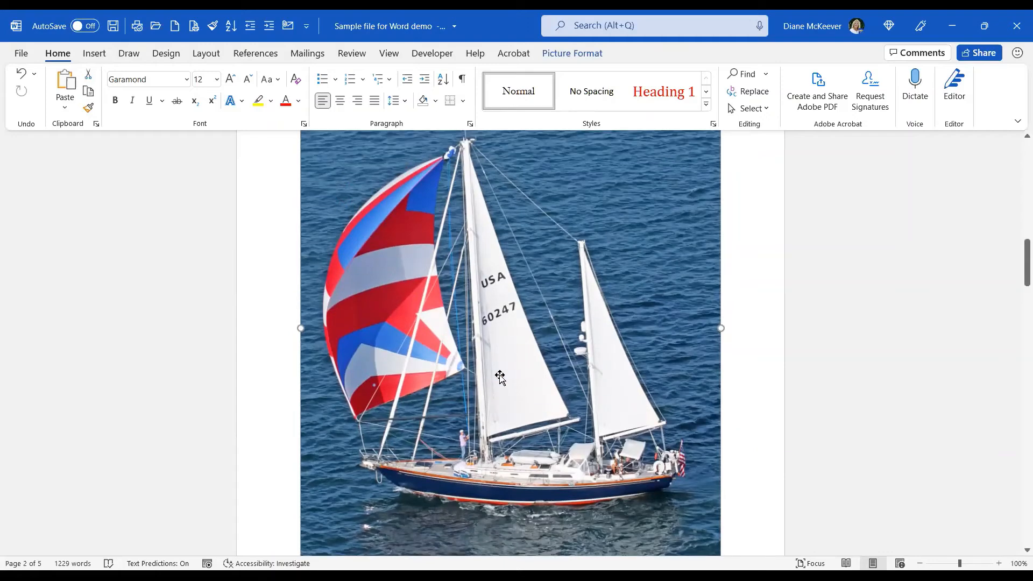
scroll(501, 376, up, 1)
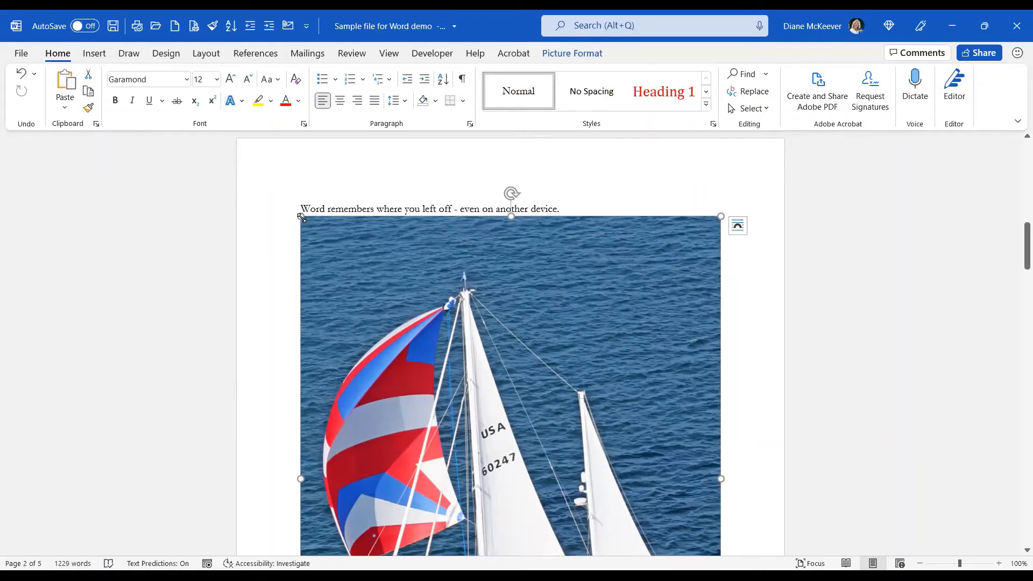
drag(301, 217, 446, 329)
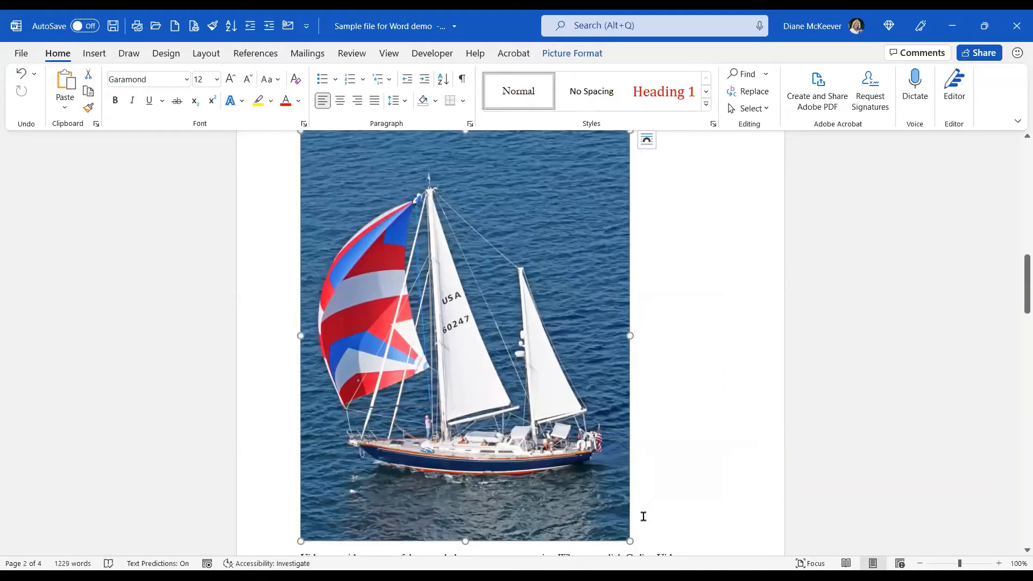
drag(629, 542, 464, 370)
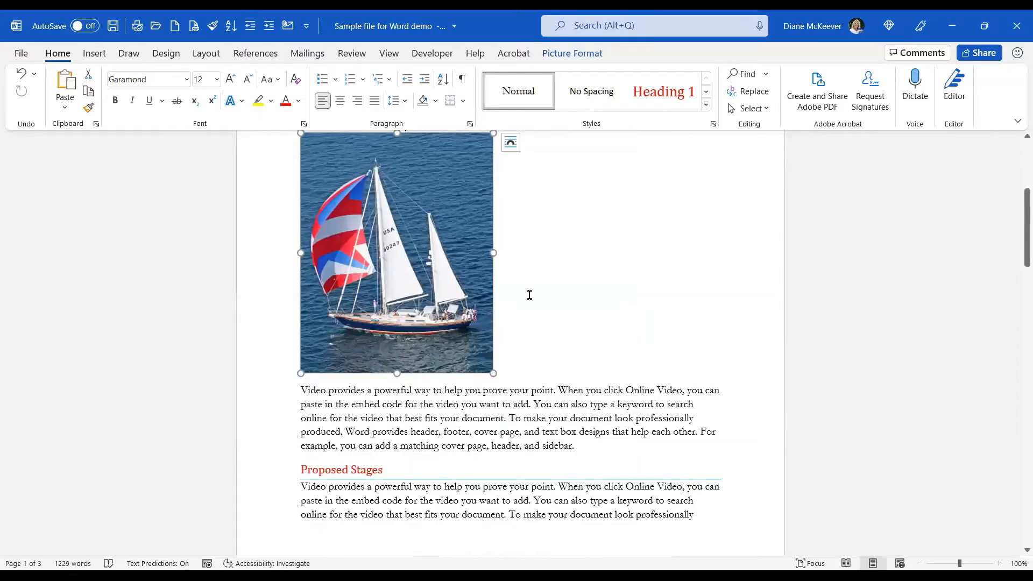
scroll(532, 294, up, 2)
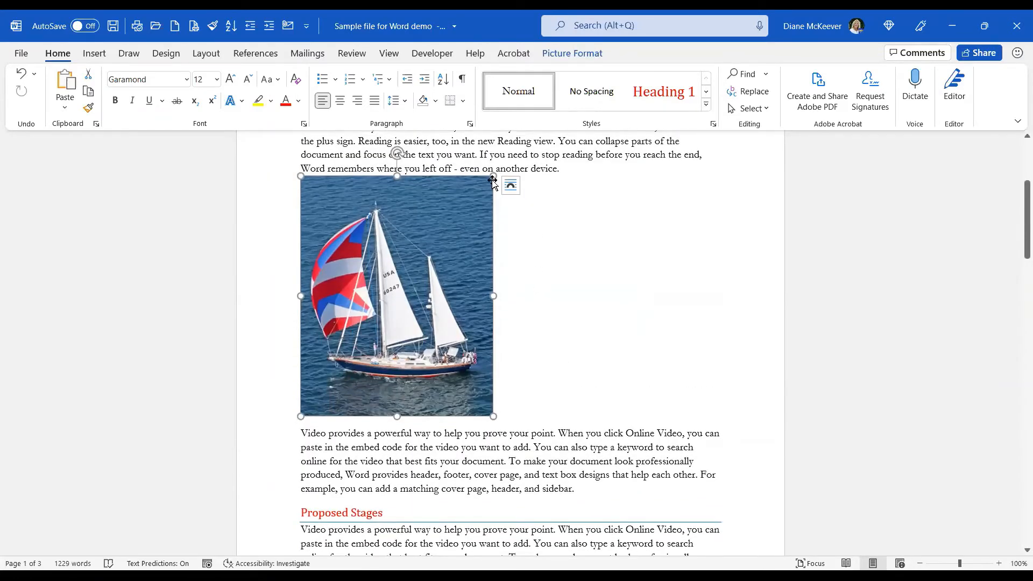
drag(495, 175, 460, 205)
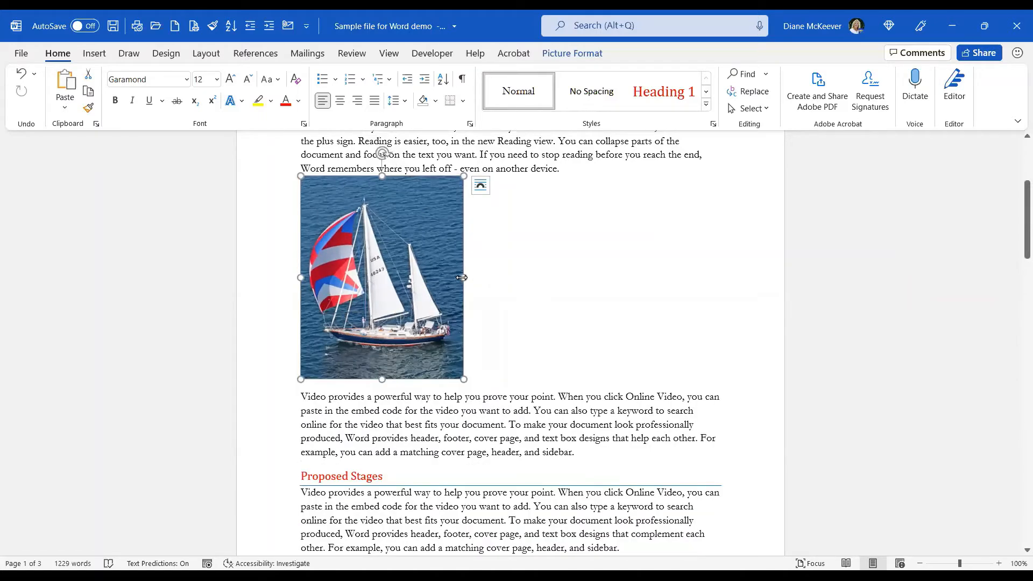
Try stretching the sailboat picture horizontally to nearly the full text width and undo the distortion.
drag(462, 277, 702, 301)
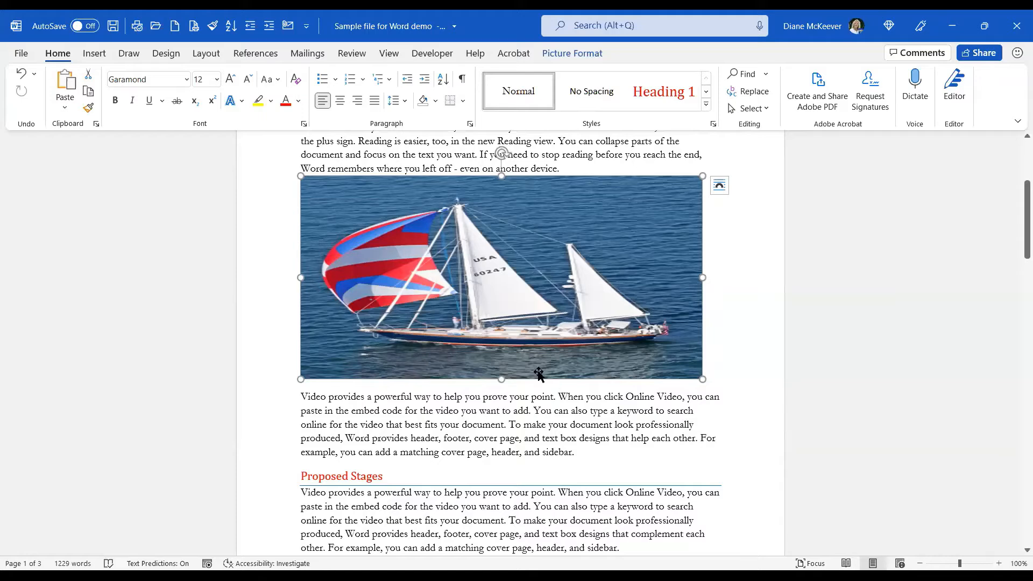
click(21, 73)
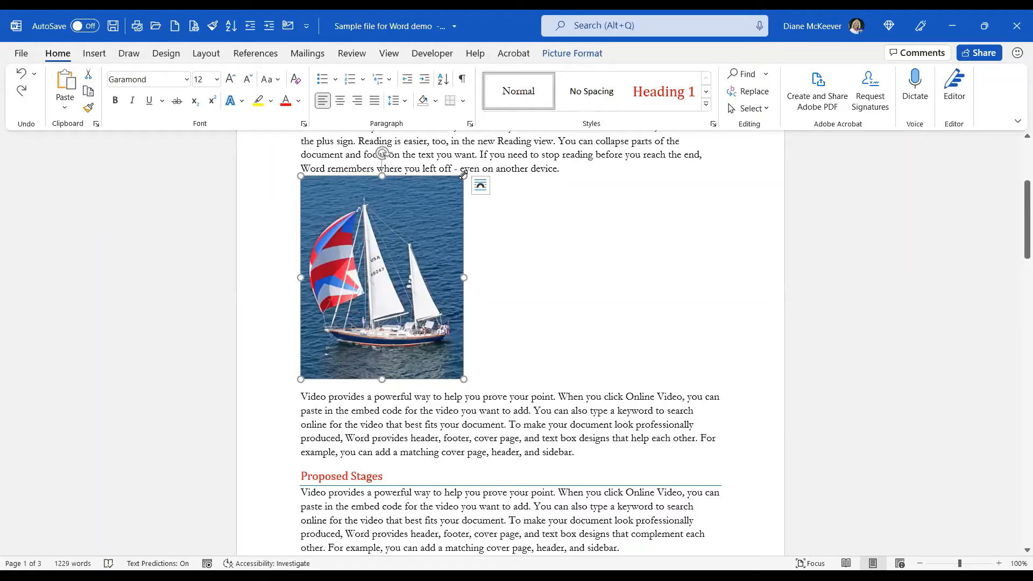
Shrink the sailboat picture proportionally to about a quarter of the text width.
drag(464, 176, 438, 201)
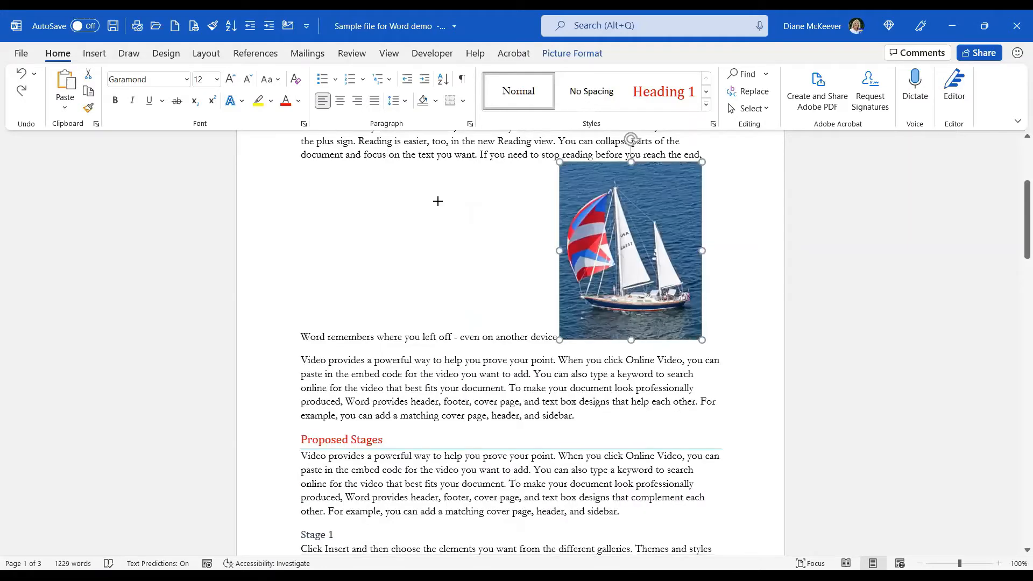
click(439, 201)
click(692, 174)
drag(701, 162, 649, 199)
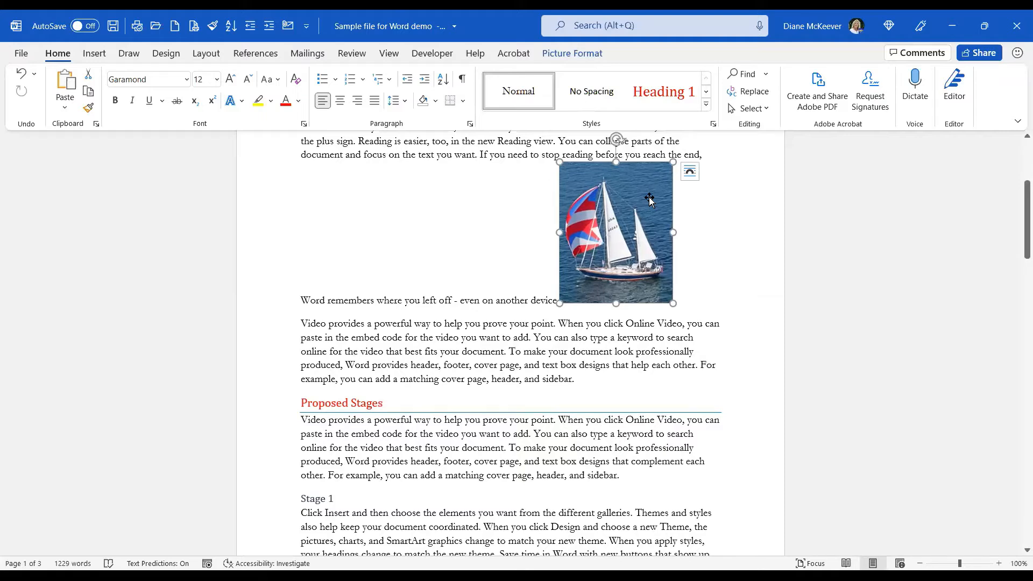
click(706, 235)
click(629, 212)
Crop thin strips of water from the top, right and bottom edges of the sailboat picture.
right_click(611, 214)
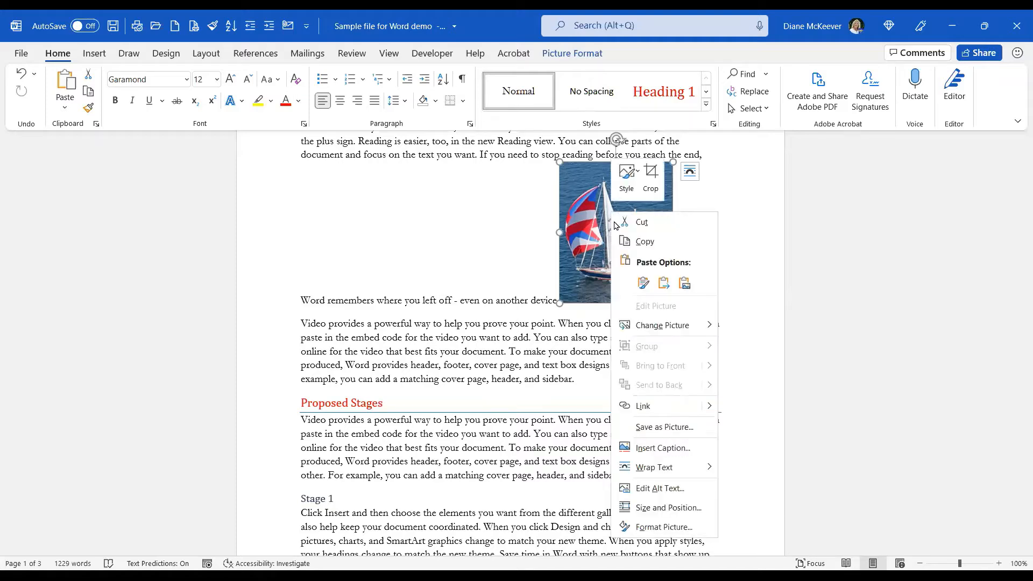
click(649, 171)
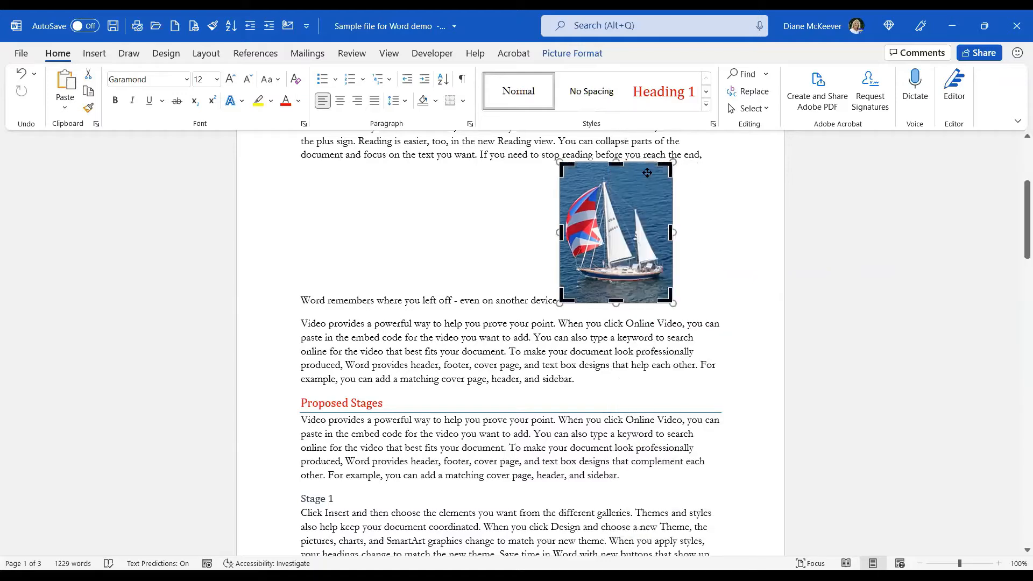
drag(614, 164, 614, 172)
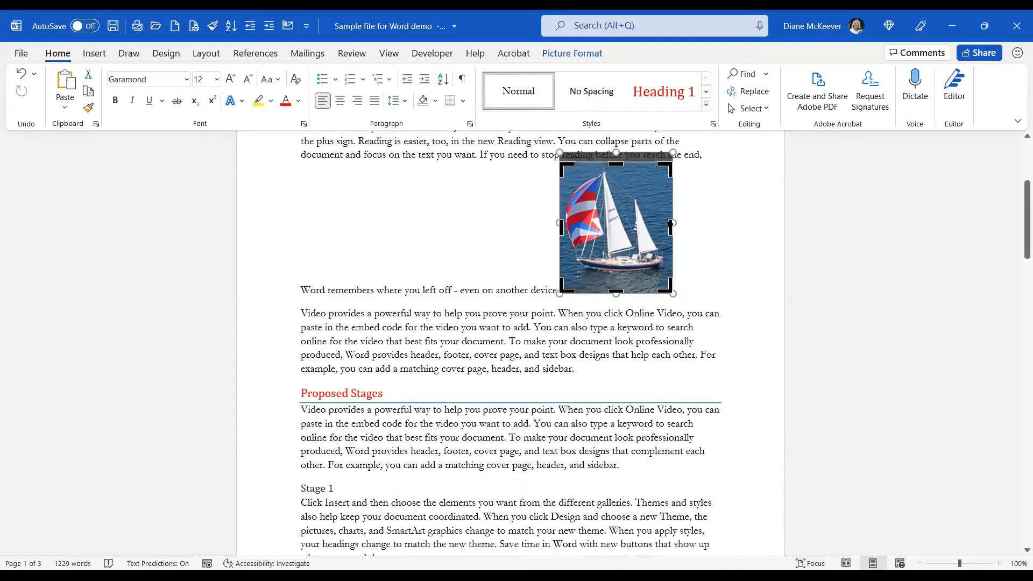
drag(672, 222, 663, 222)
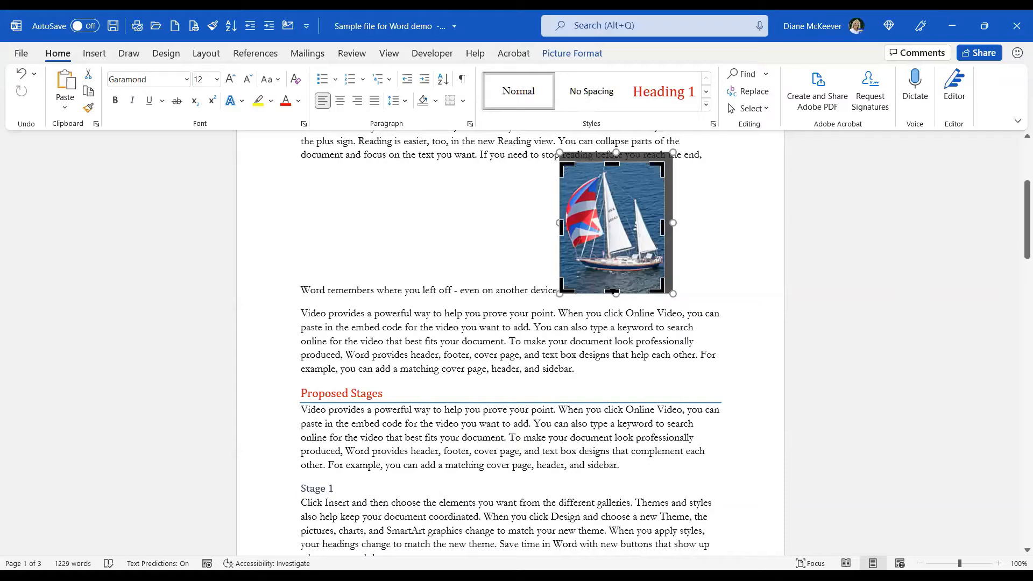
drag(612, 291, 614, 279)
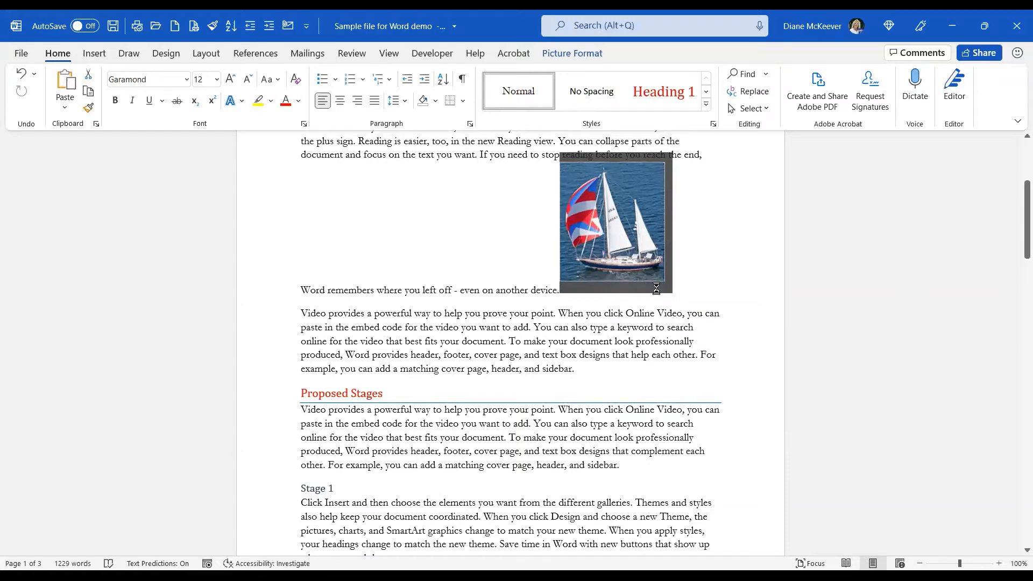
click(694, 257)
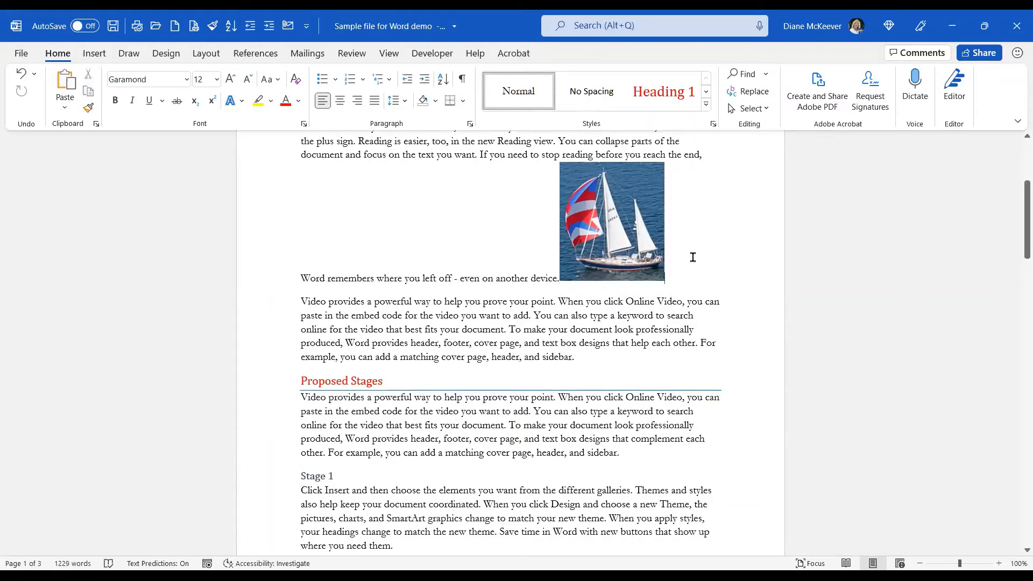
Change the sailboat picture from in line with text to Square text wrapping.
click(618, 215)
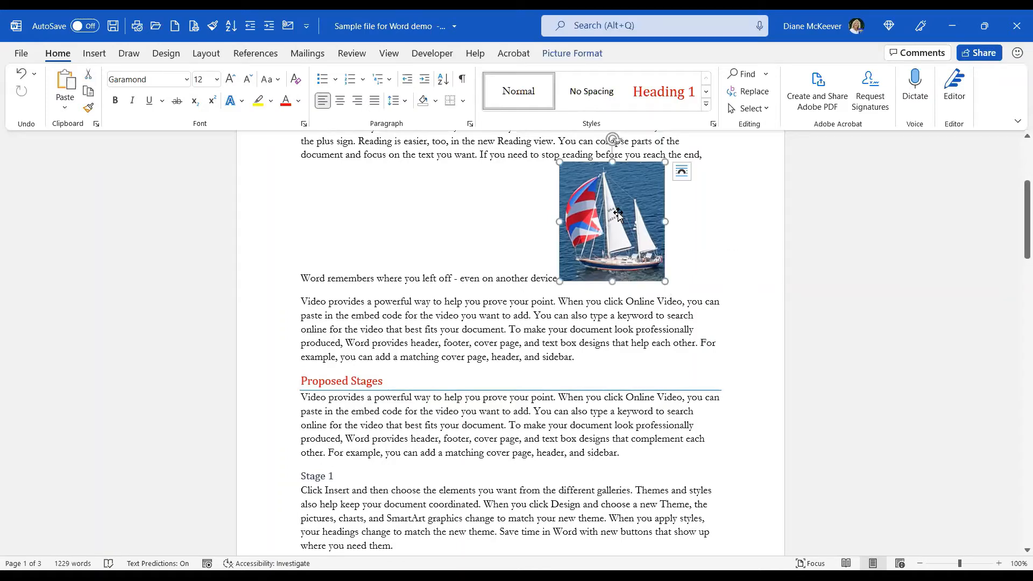
drag(617, 215, 651, 223)
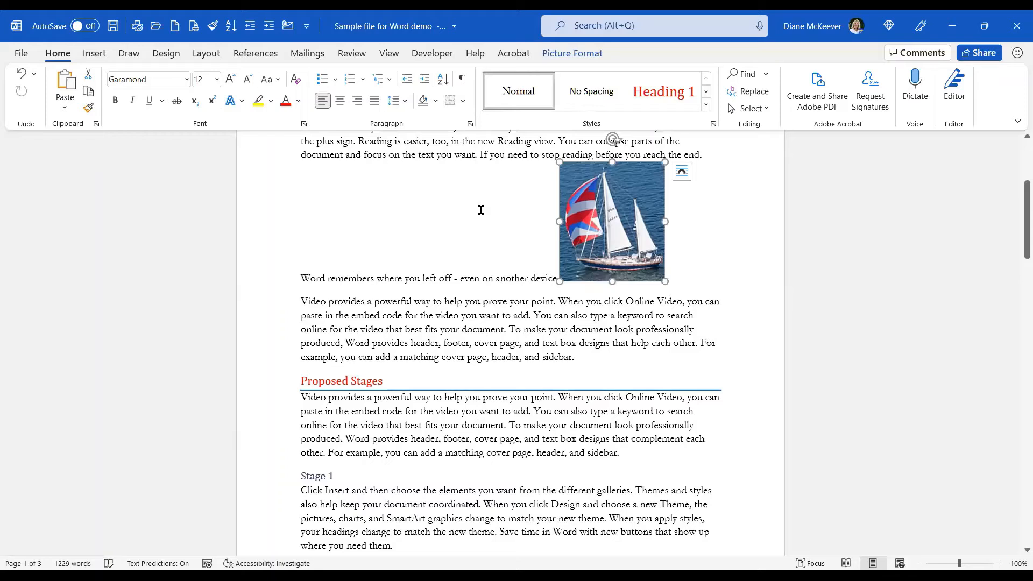
click(681, 173)
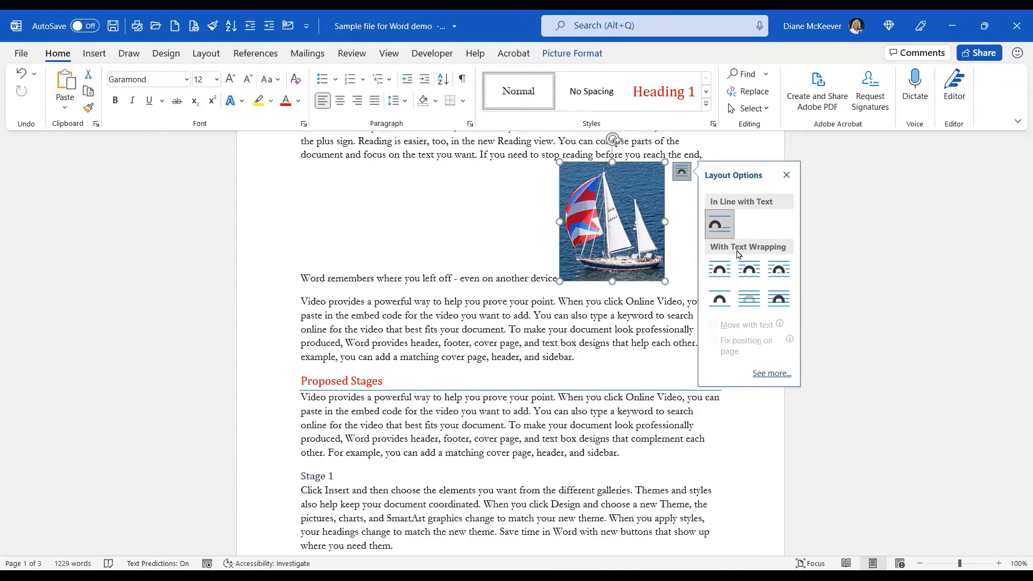
click(722, 275)
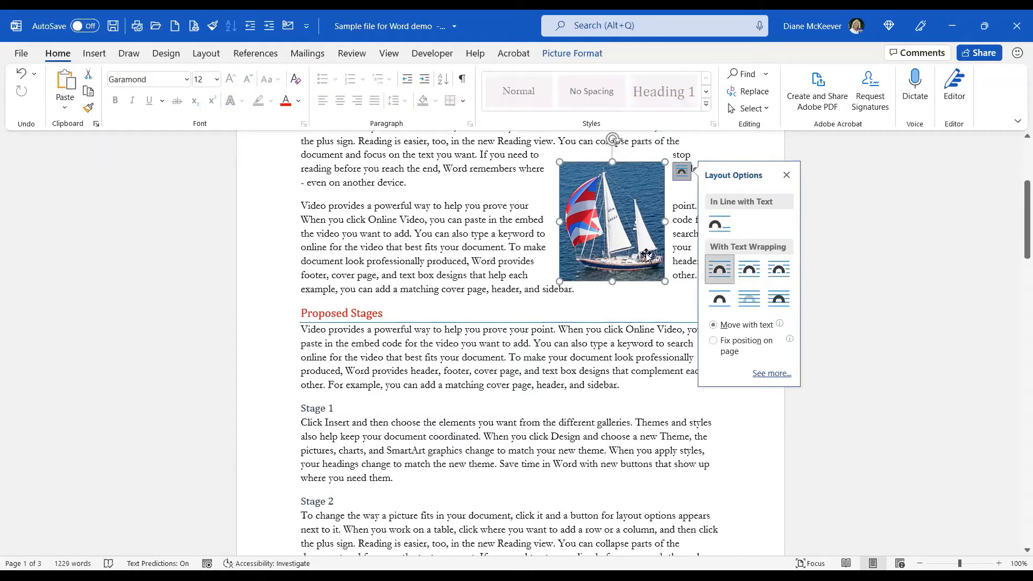
click(532, 250)
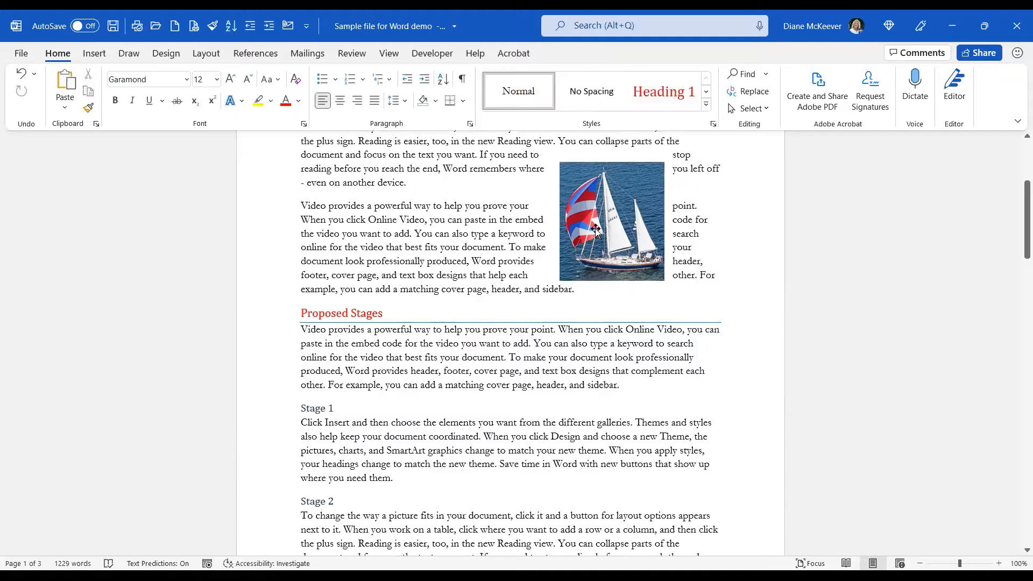
Move the sailboat picture to the left margin beside the opening paragraph of the Proposed Stages section.
drag(596, 221, 650, 343)
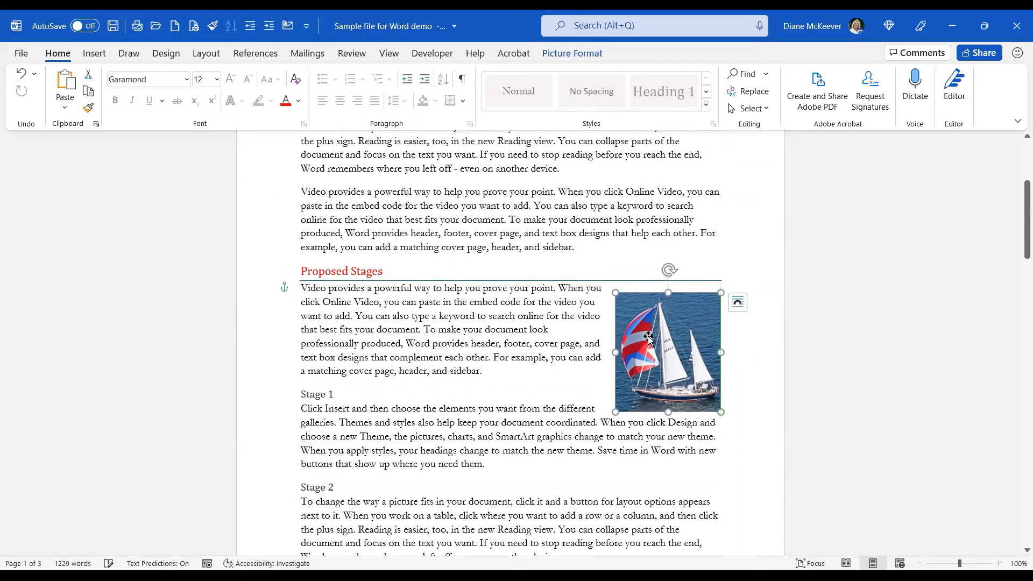
scroll(734, 328, down, 1)
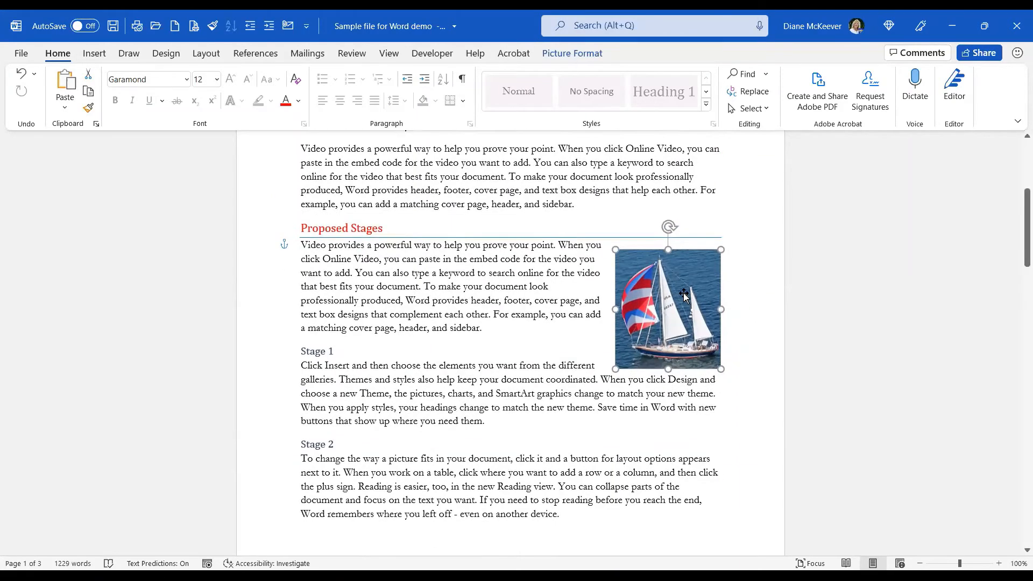
drag(679, 296, 503, 294)
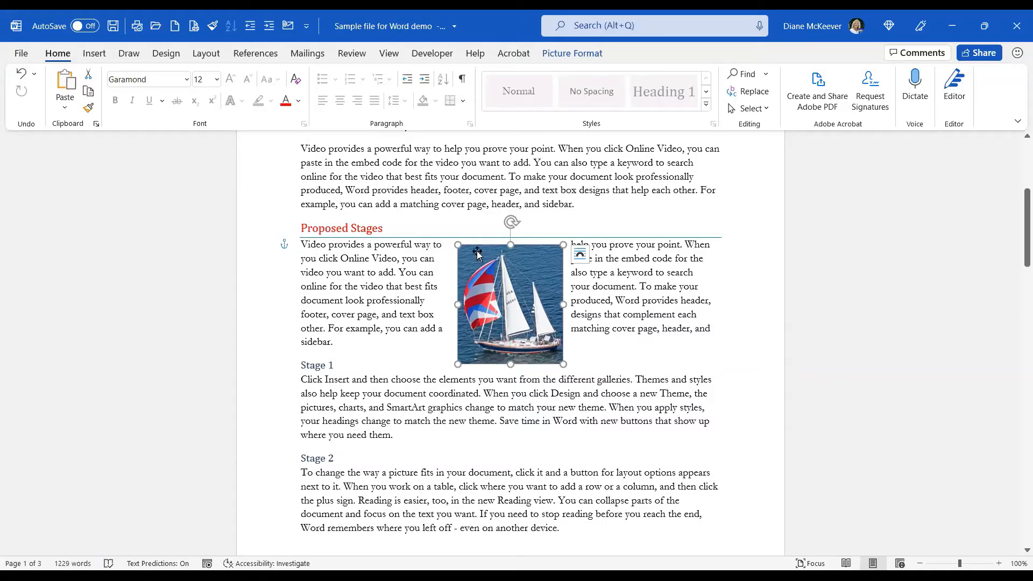
drag(503, 301, 345, 301)
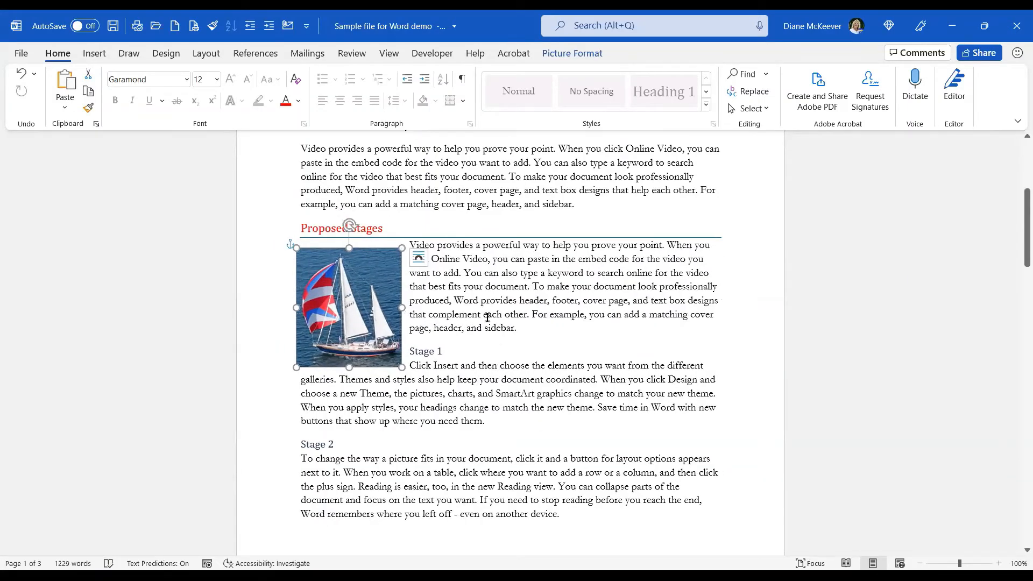
click(487, 315)
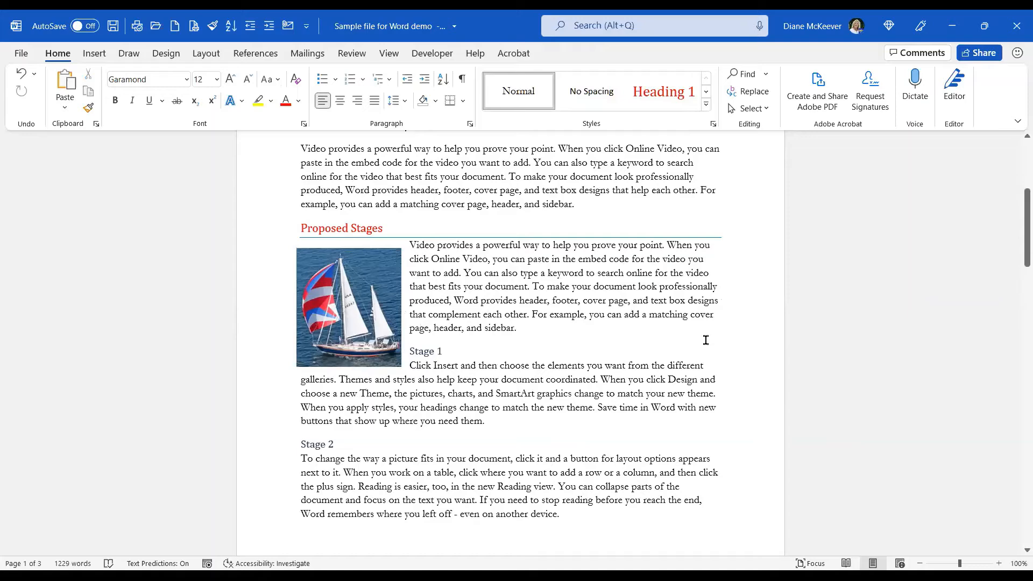
Shrink the sailboat picture proportionally until it is about as tall as the opening Proposed Stages paragraph beside it.
scroll(702, 355, down, 2)
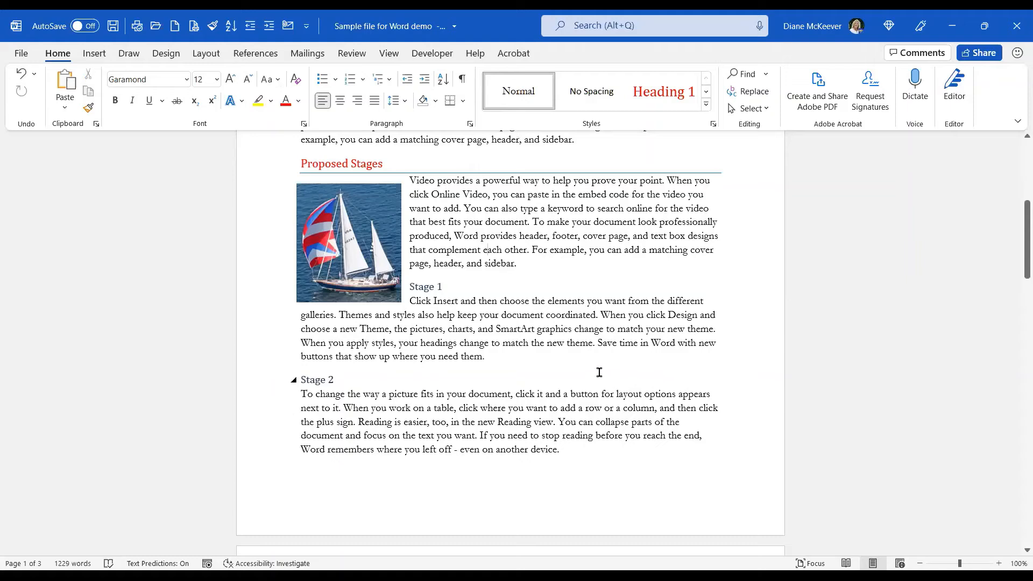
click(367, 248)
drag(400, 302, 342, 222)
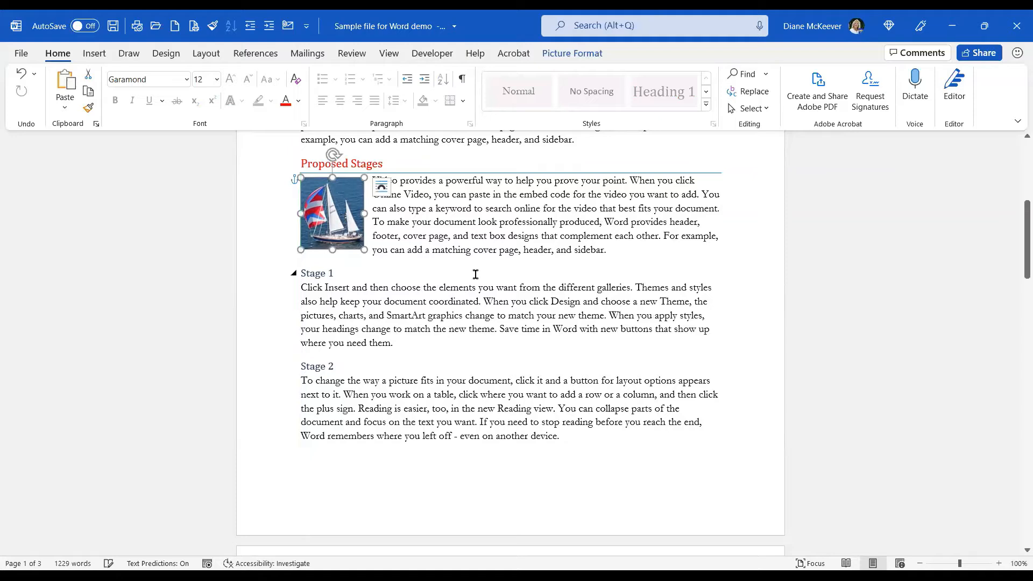
click(477, 273)
click(615, 396)
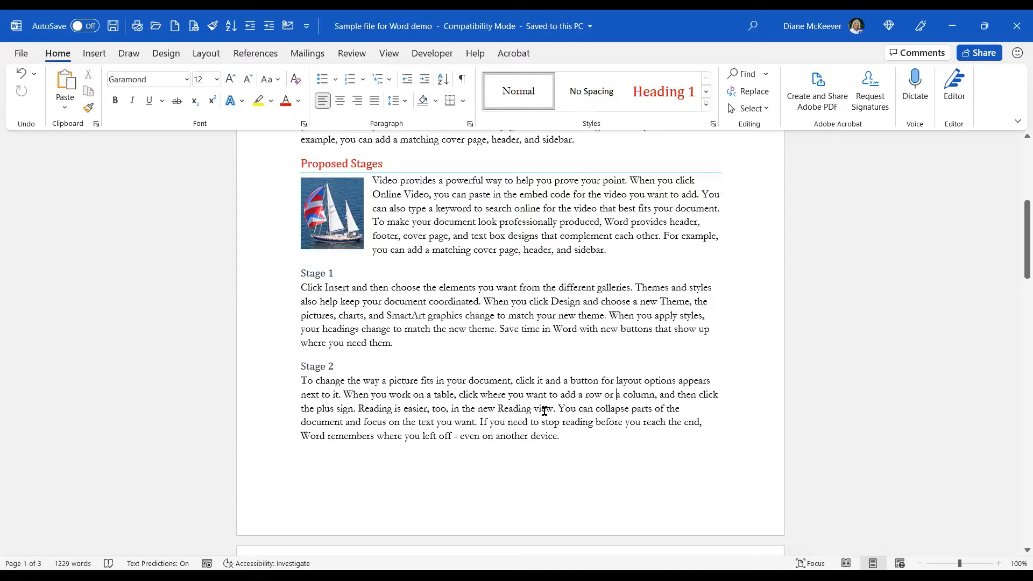
click(333, 216)
click(450, 332)
Insert a table with two columns and one row in the blank space below the fees table.
scroll(447, 226, down, 10)
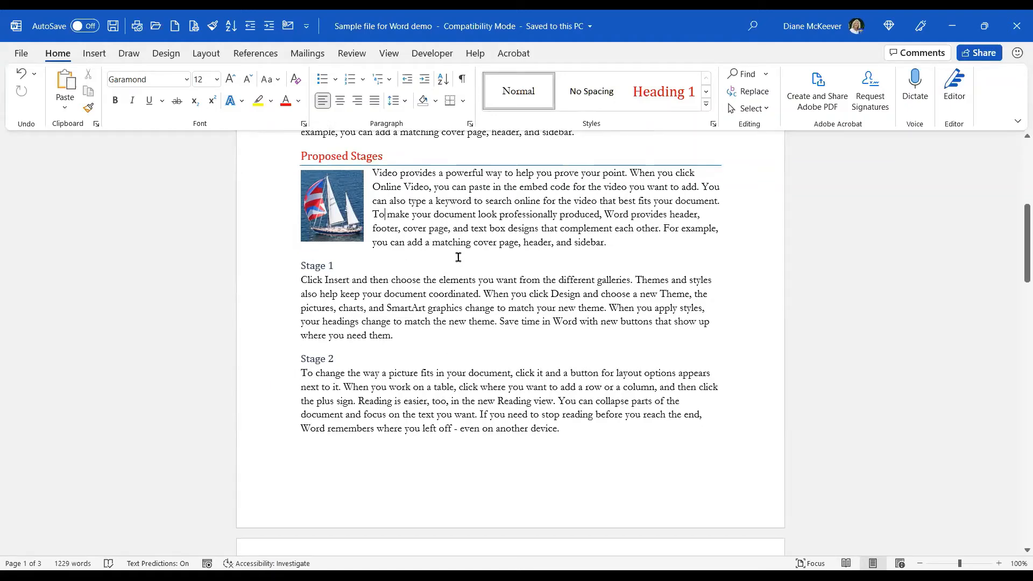
scroll(534, 400, down, 8)
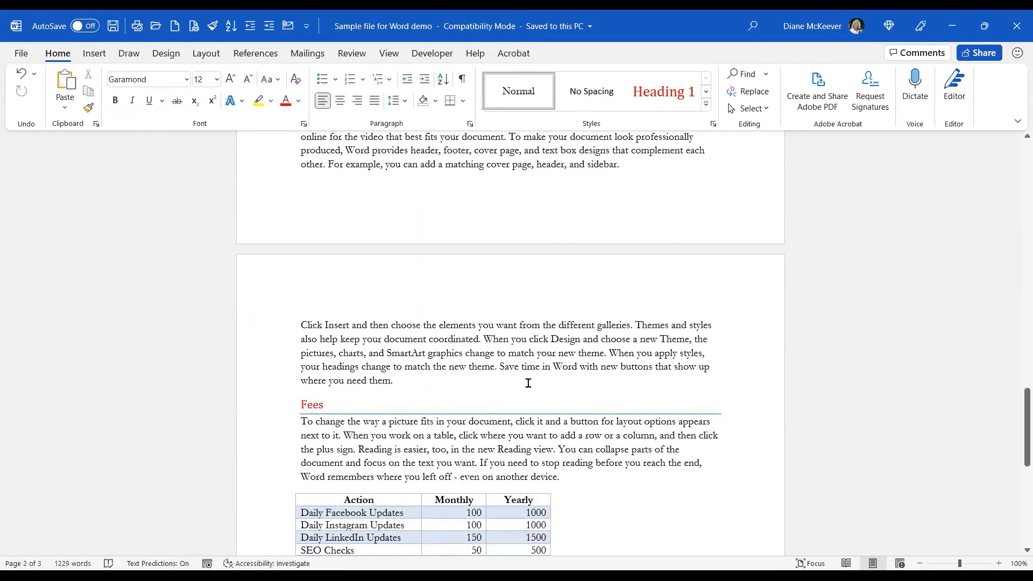
key(Page_Down)
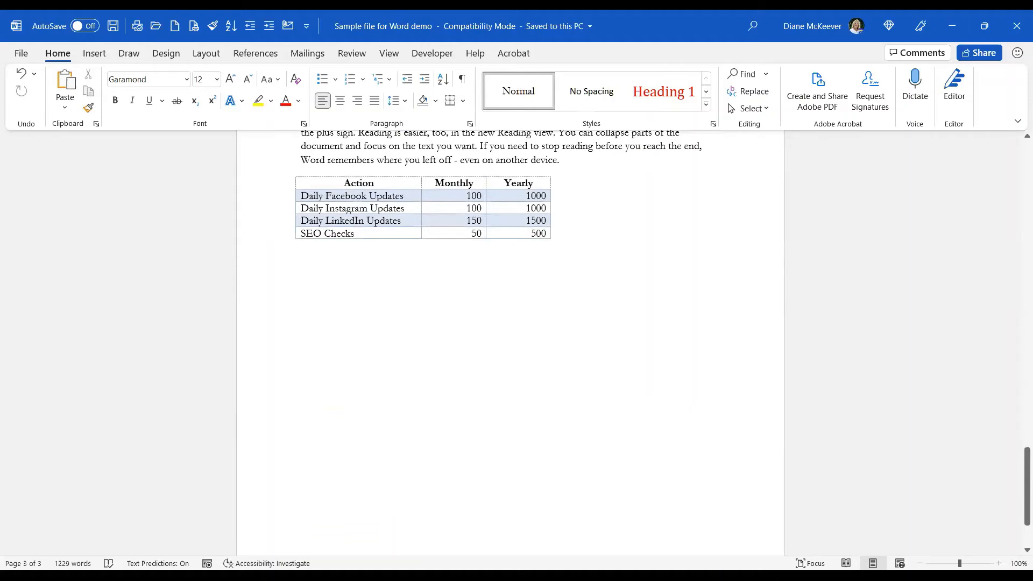
key(Return)
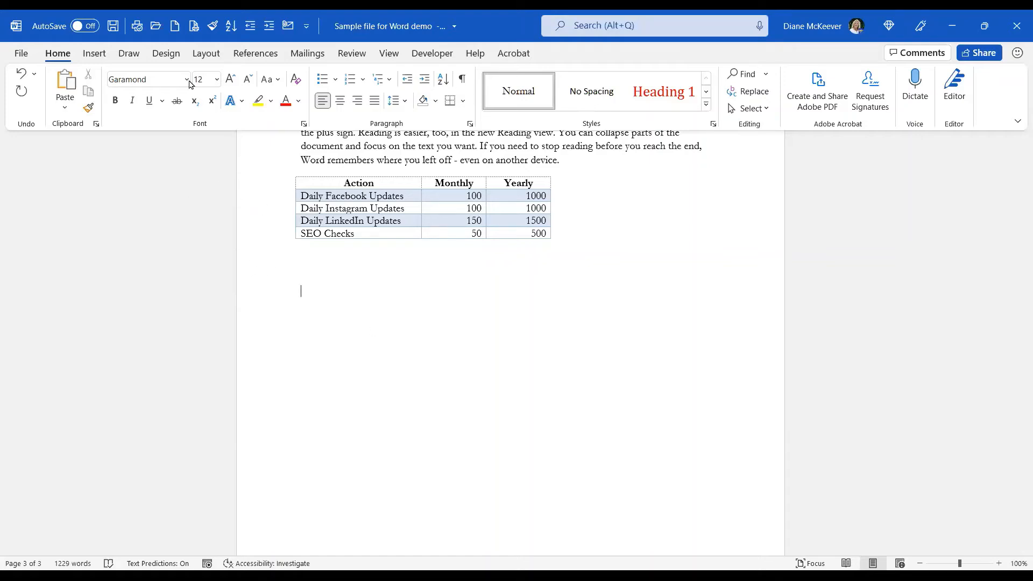
click(97, 54)
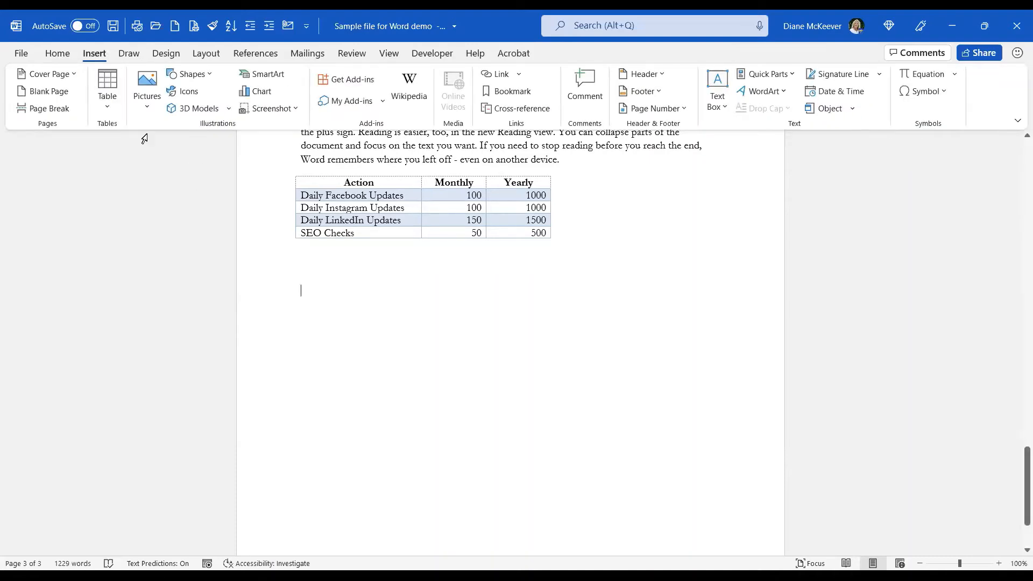
click(108, 80)
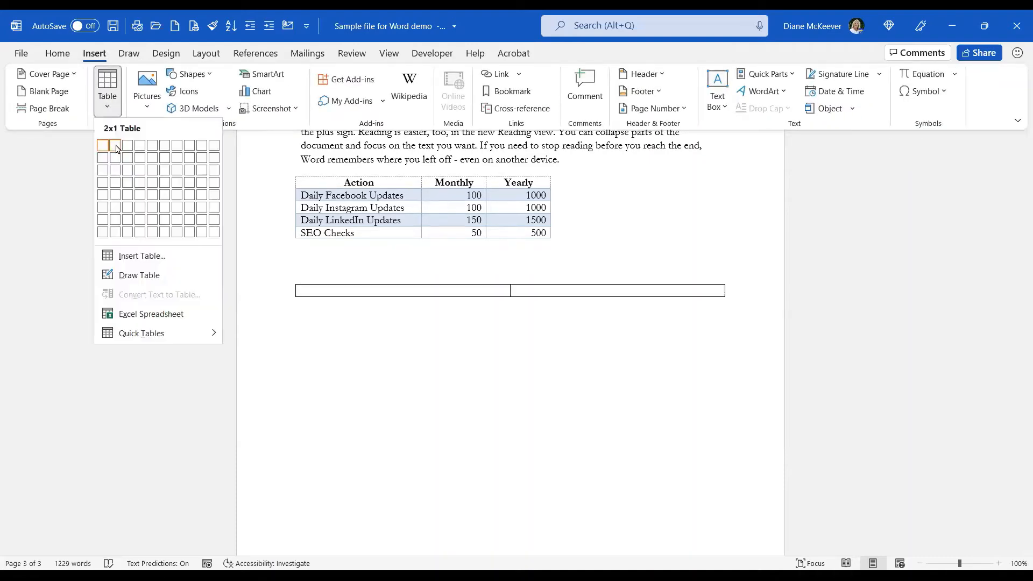
click(116, 146)
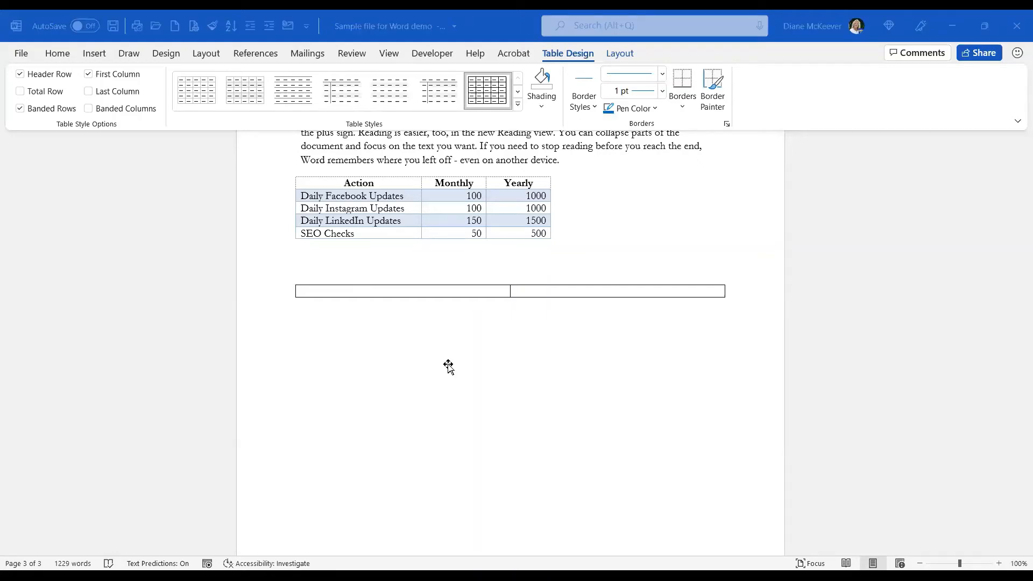
Place the dark-sailed red-bottomed yacht picture in the new table's left cell and shrink it proportionally to about 2.7 inches wide.
drag(488, 381, 490, 383)
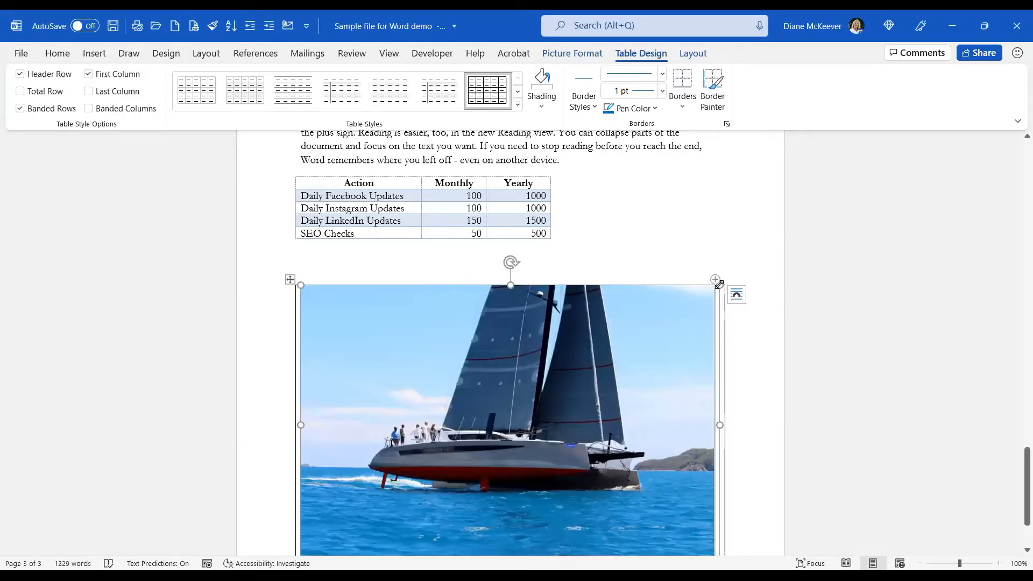
drag(720, 284, 678, 310)
drag(519, 412, 532, 337)
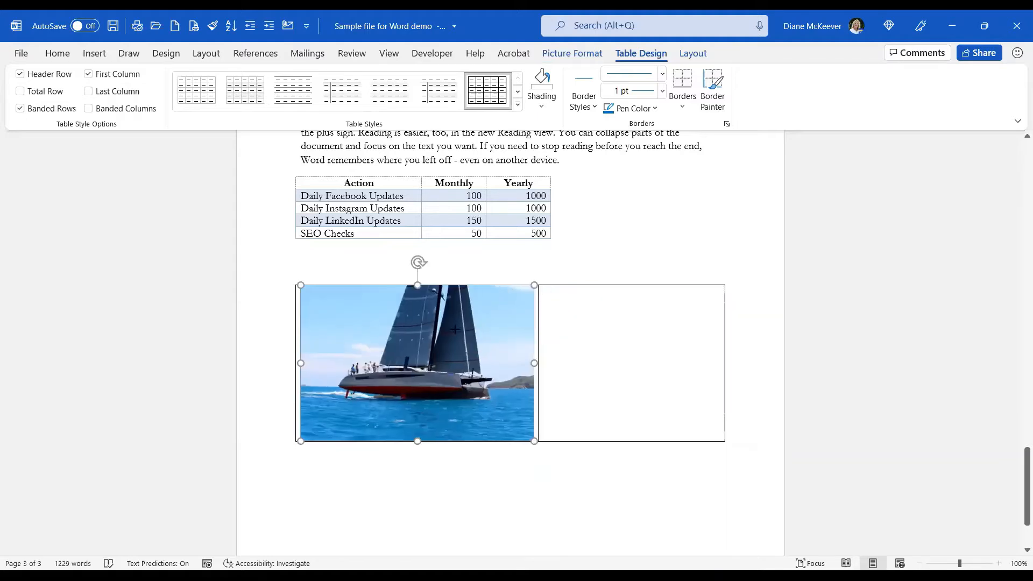
drag(455, 329, 434, 323)
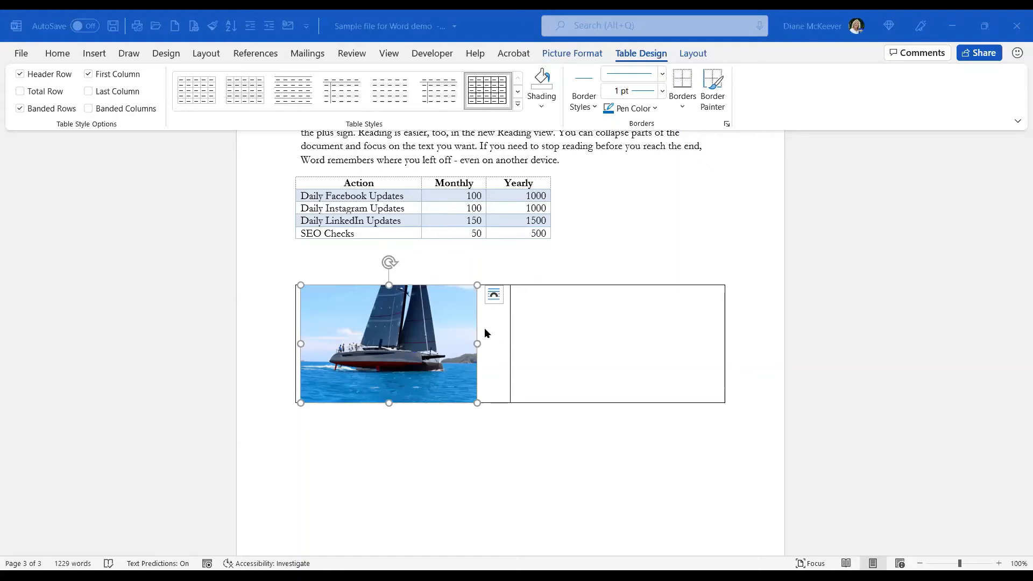
Add a second row to the picture table and place the blue-spinnaker sailboat picture in its left cell.
click(556, 333)
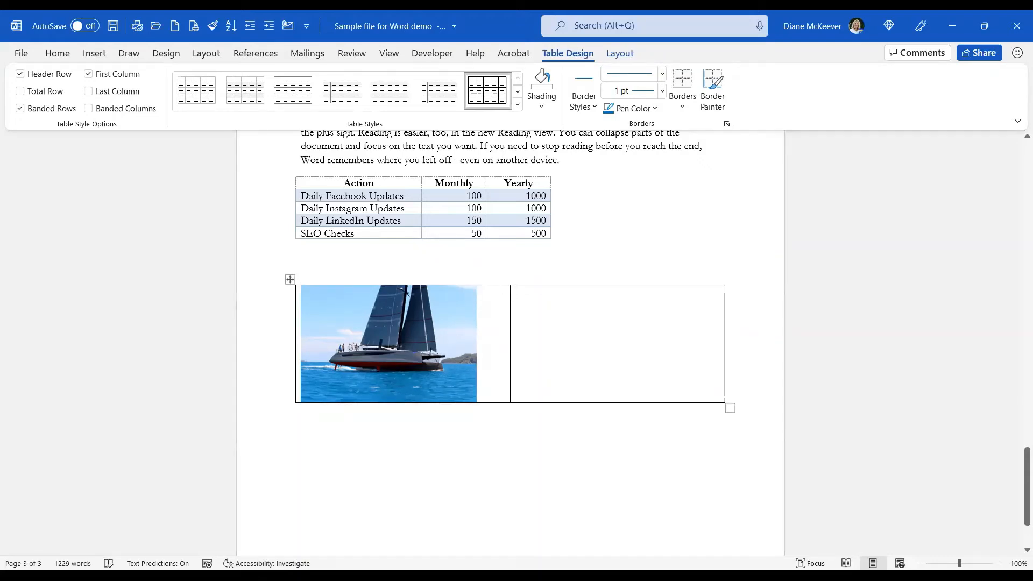
key(Tab)
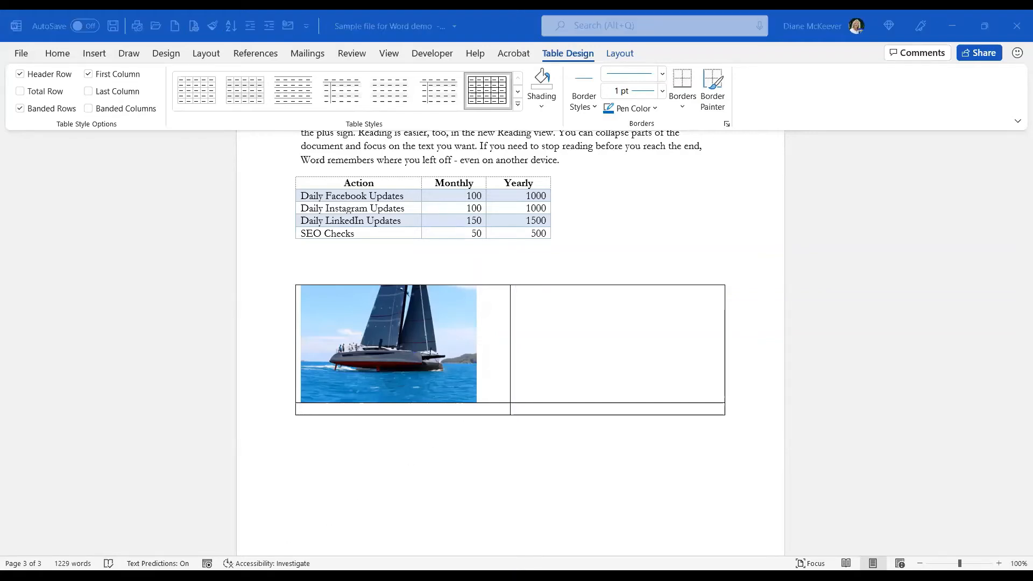
click(387, 415)
Shrink the blue-spinnaker sailboat picture proportionally to about 2.7 inches wide, matching the picture in the row above.
scroll(448, 436, down, 10)
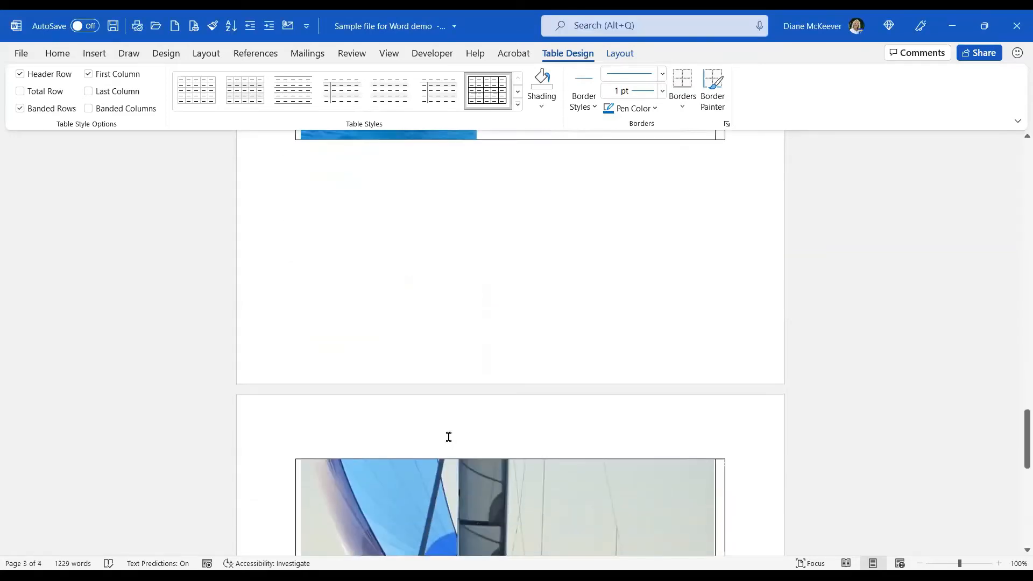
scroll(451, 437, down, 3)
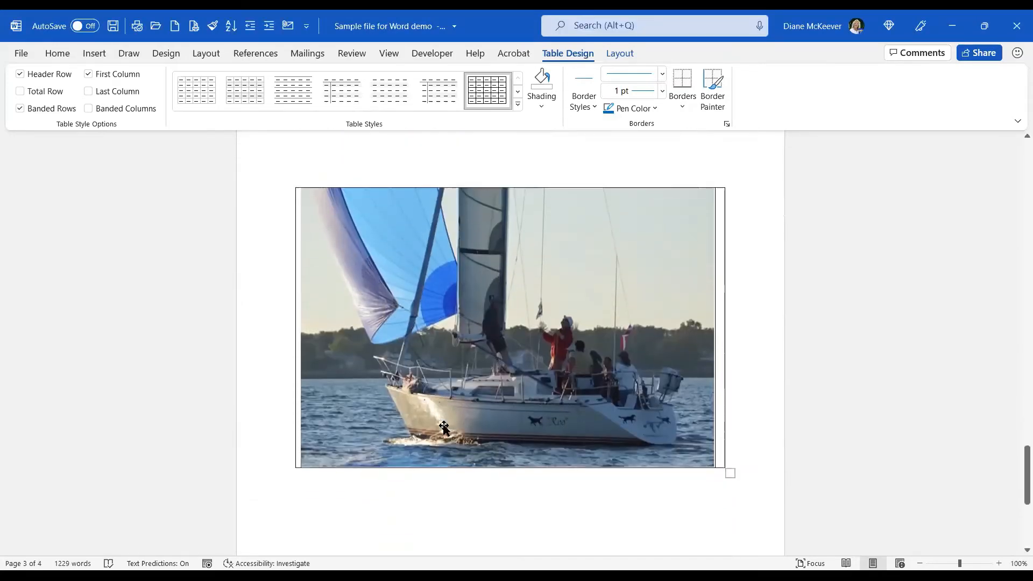
click(459, 380)
drag(721, 466, 617, 361)
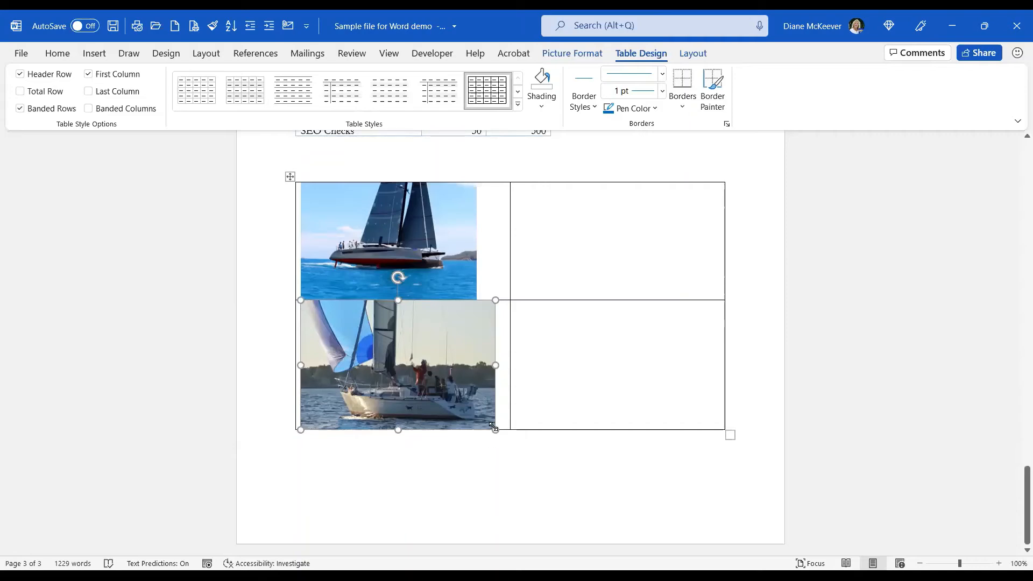
drag(494, 427, 477, 415)
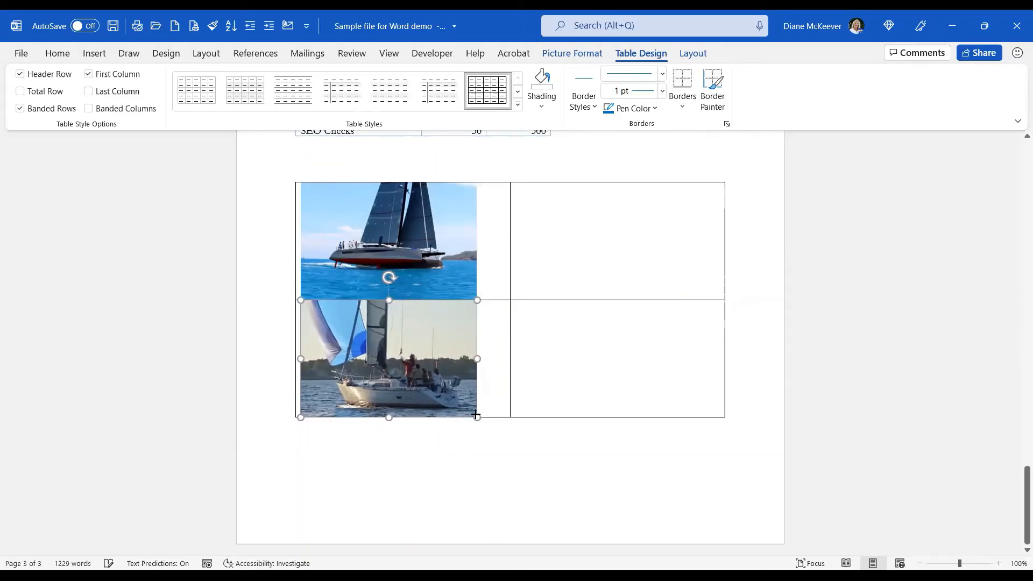
Add a third row to the picture table and place the navy-sailed racing yacht picture in its left cell.
click(521, 368)
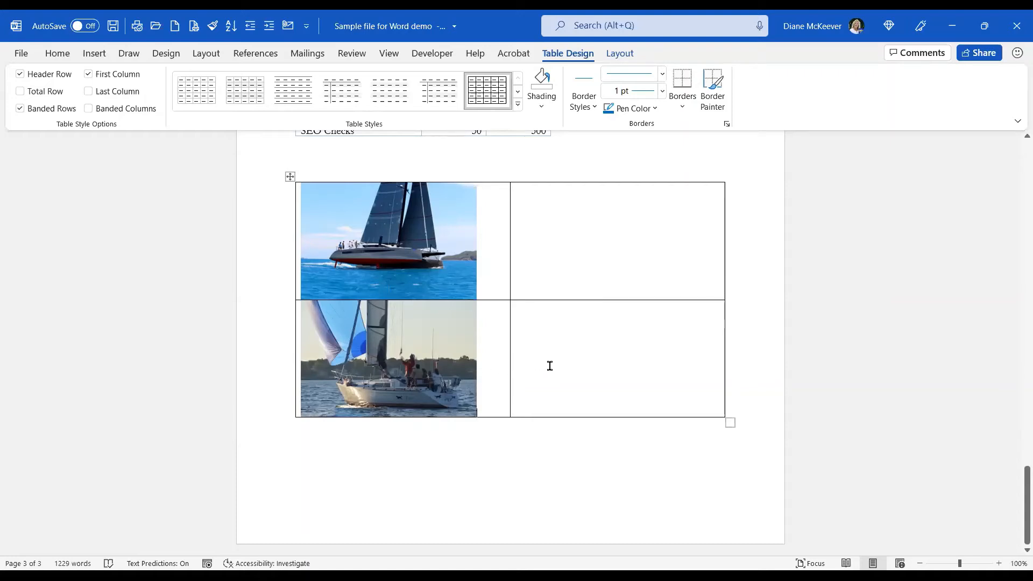
key(Tab)
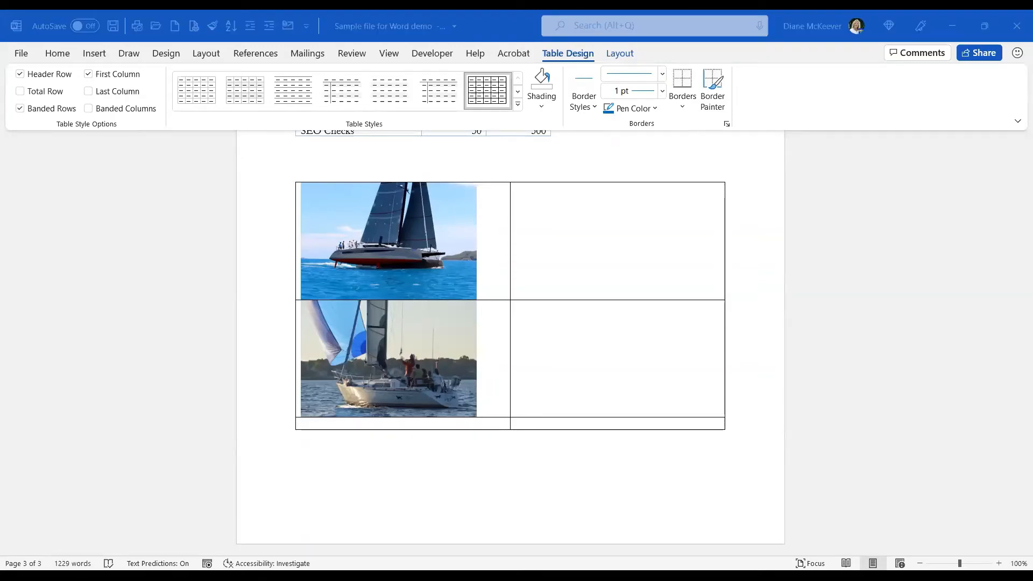
drag(320, 427, 318, 421)
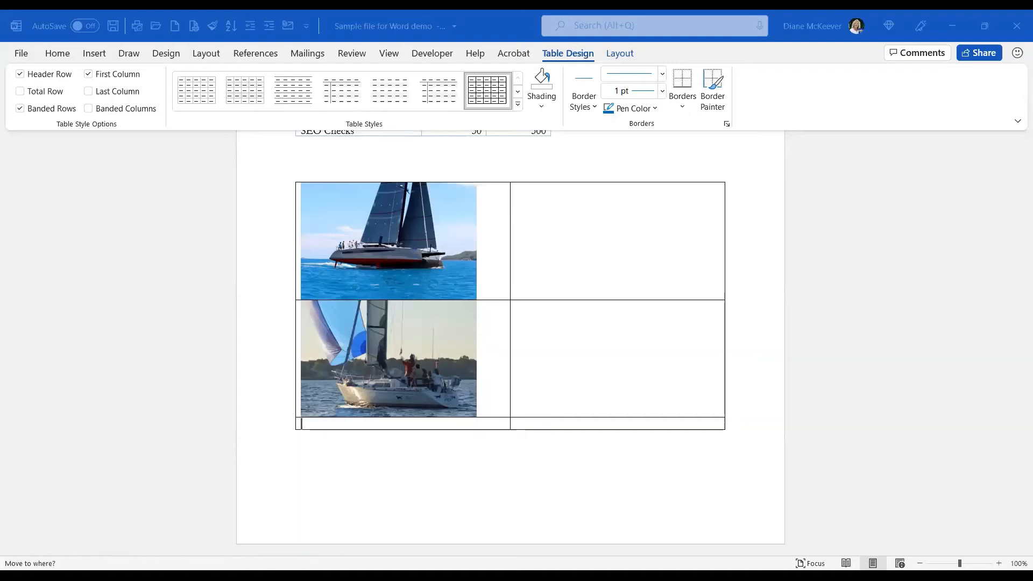
scroll(422, 463, down, 10)
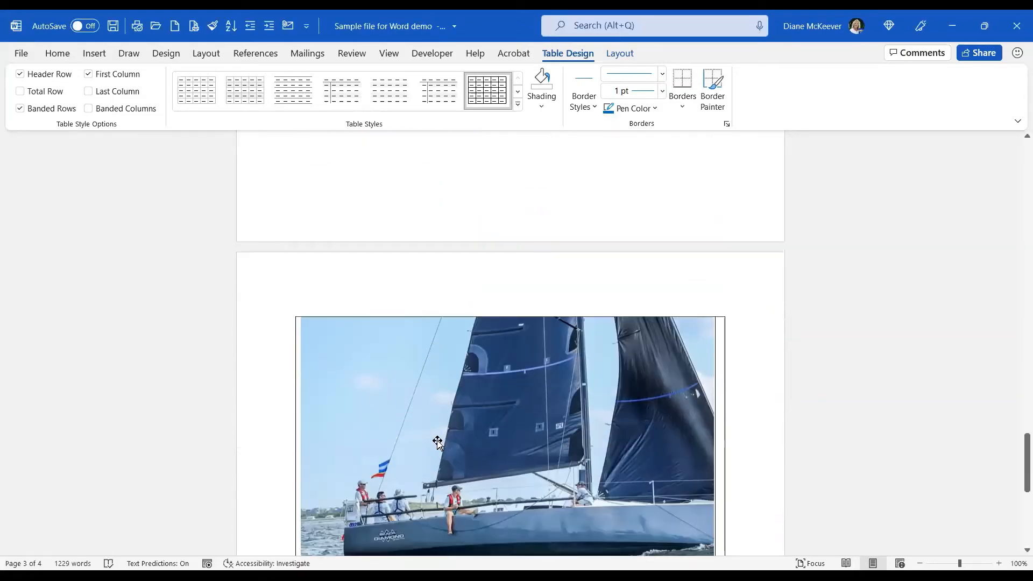
Shrink the navy-sailed racing yacht picture proportionally so it fits within the table's left column.
click(444, 383)
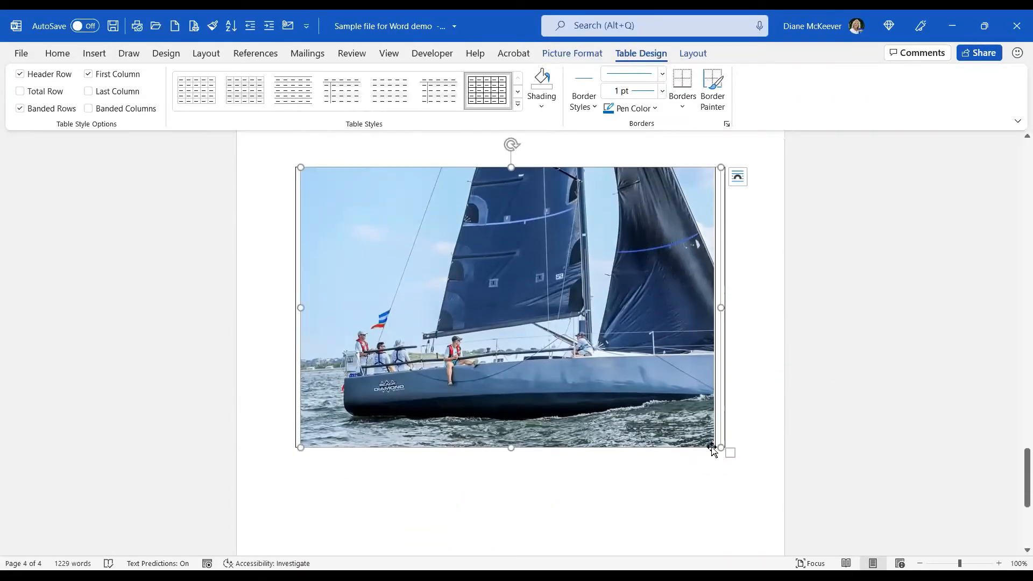
drag(722, 445, 486, 286)
scroll(542, 388, up, 5)
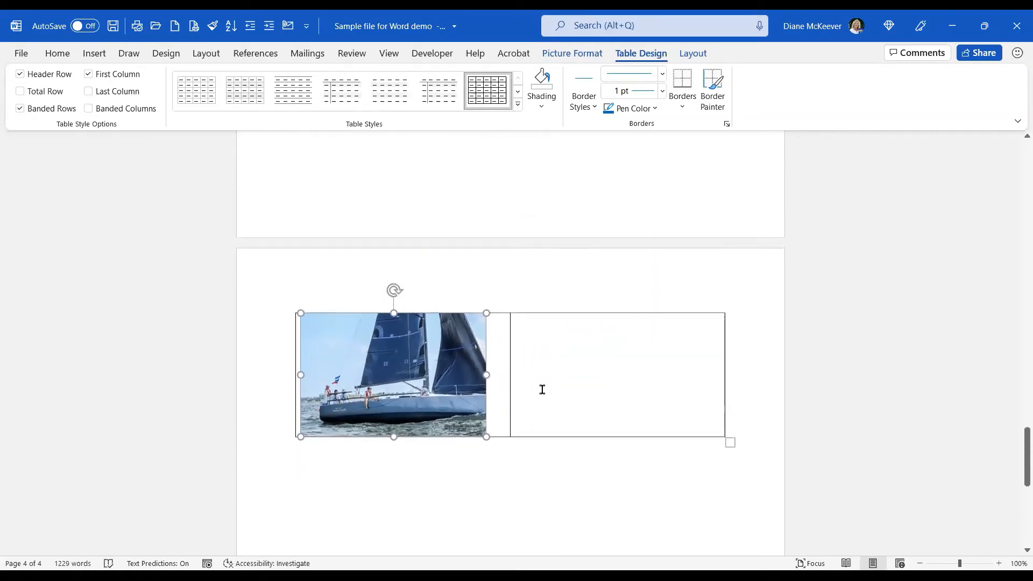
Insert a page break between the fees table and the picture table.
scroll(561, 389, up, 3)
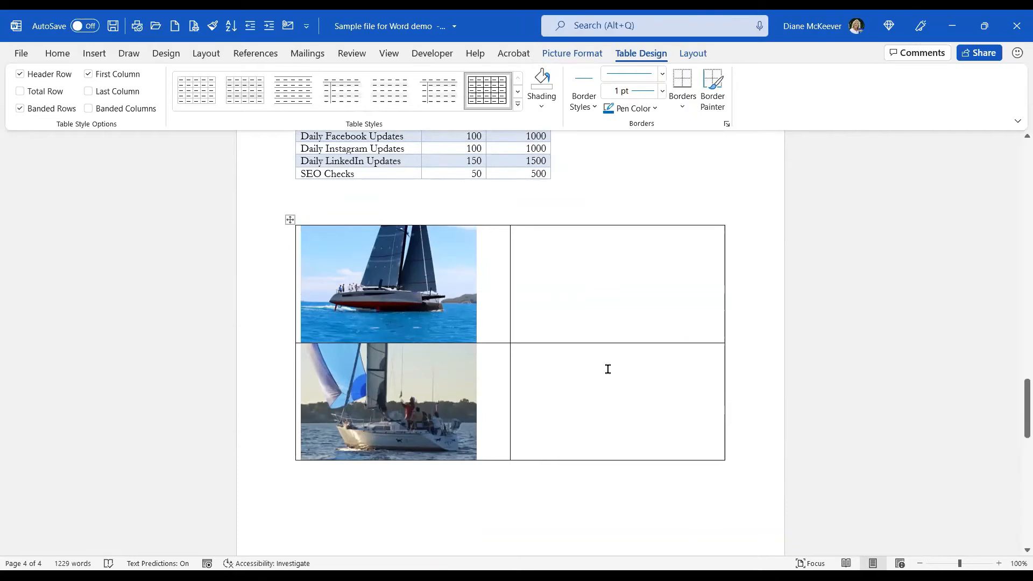
click(314, 199)
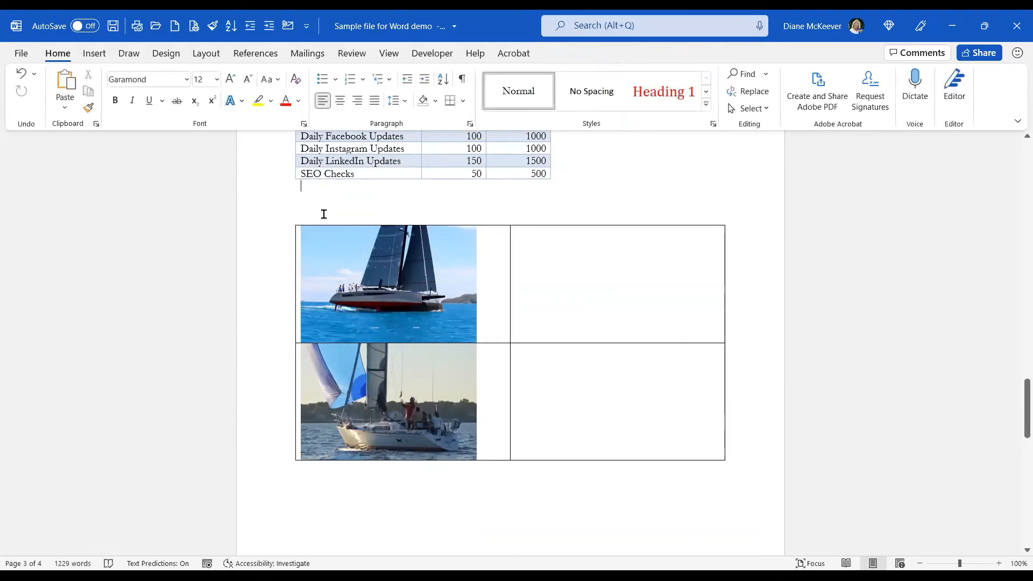
click(94, 51)
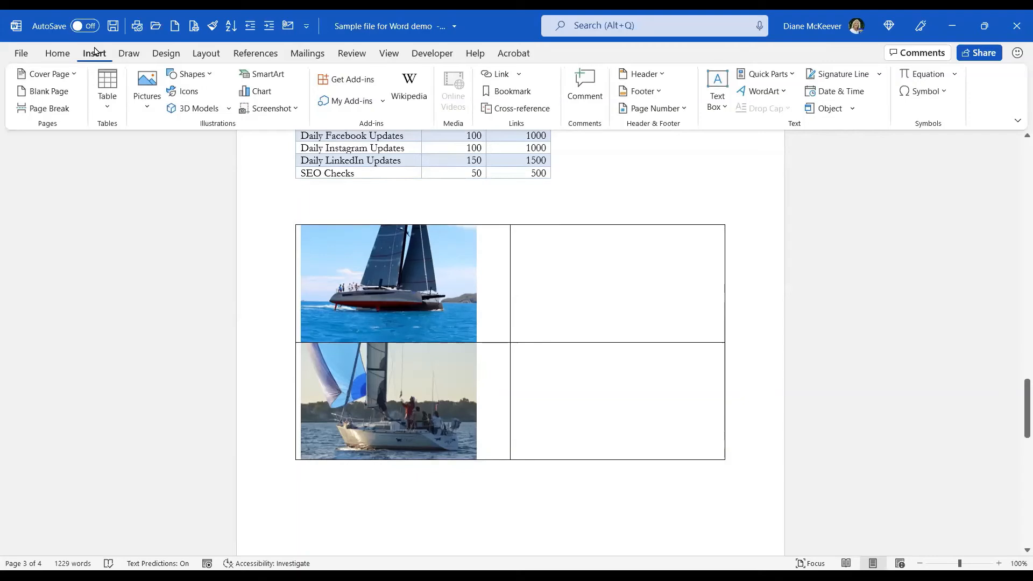
click(59, 108)
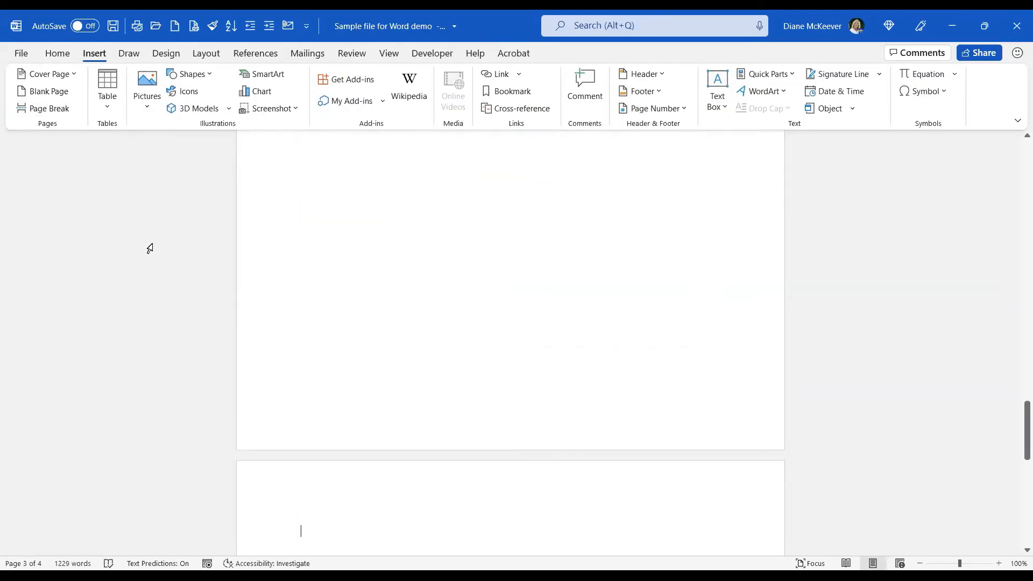
Shrink the third-row yacht picture slightly to about 2.76 inches wide, close to the width of the pictures above.
scroll(171, 265, down, 7)
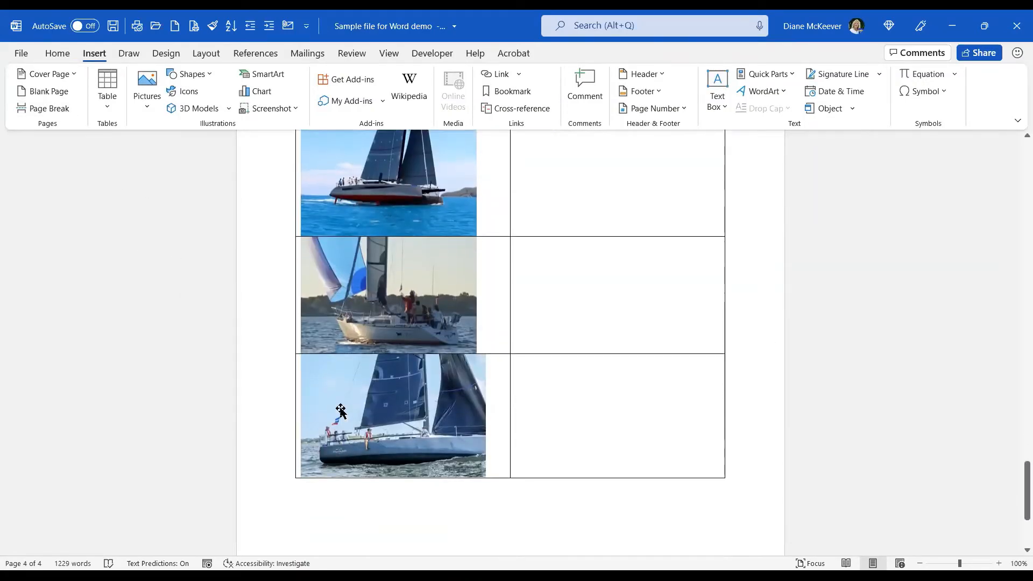
click(433, 409)
drag(486, 477, 479, 473)
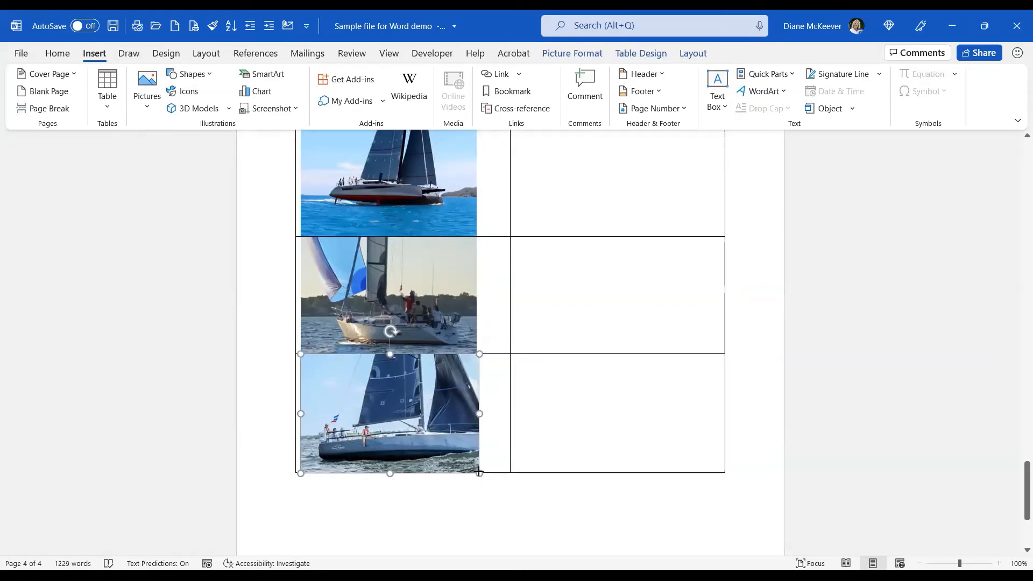
click(424, 299)
scroll(427, 300, up, 1)
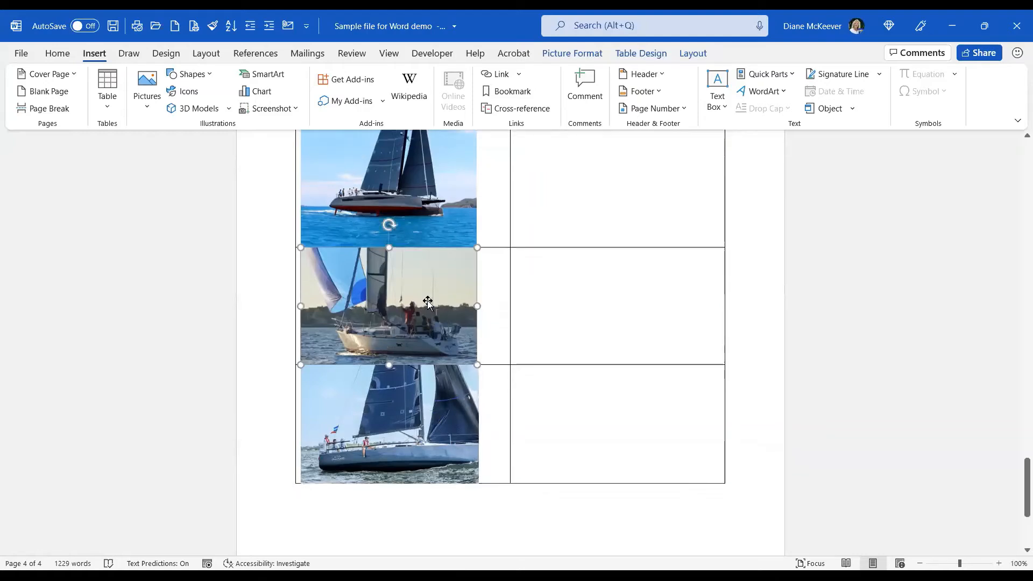
Check the exact height and width of the first-row and second-row sailboat pictures.
click(407, 214)
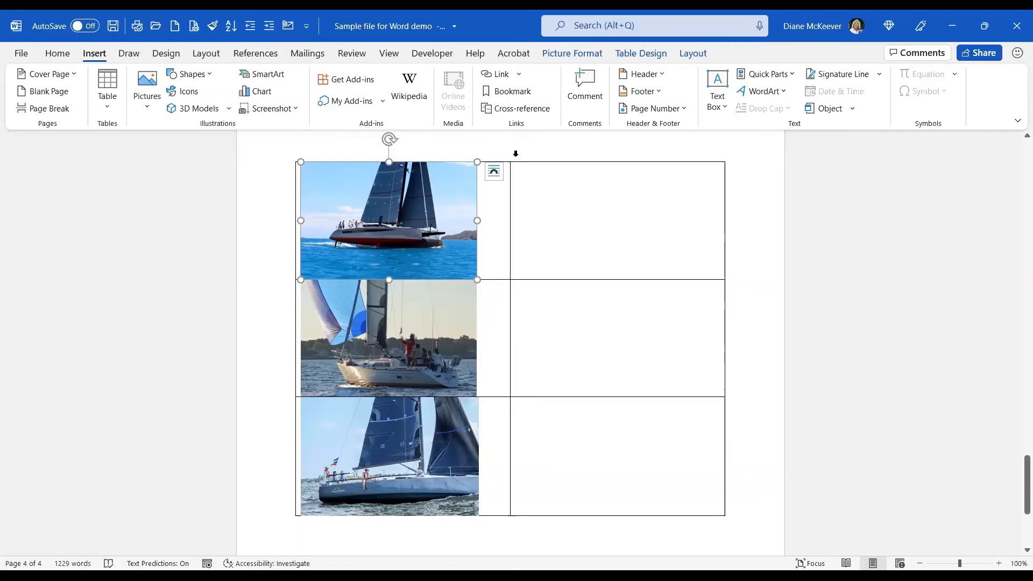
click(566, 53)
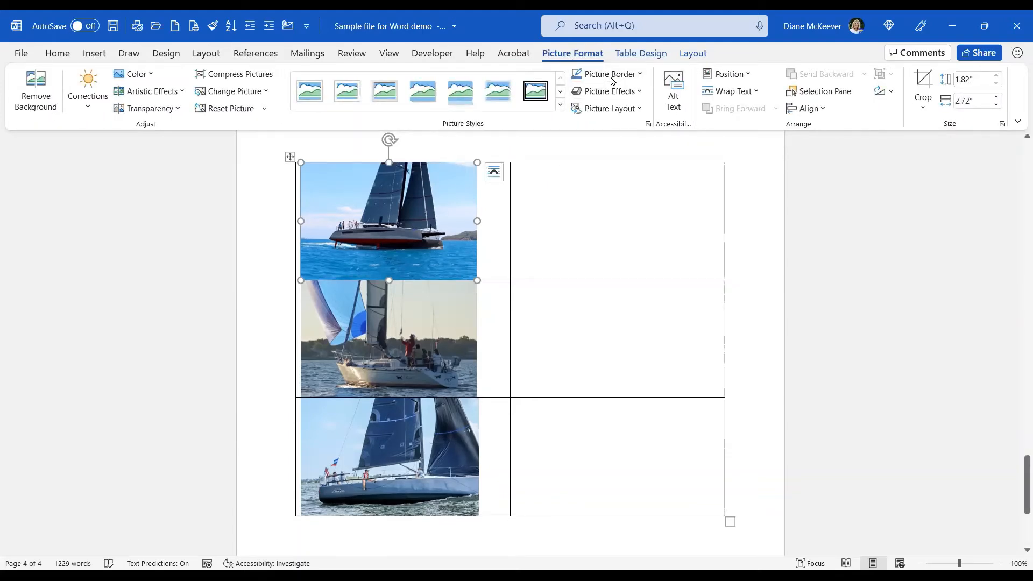
click(1001, 124)
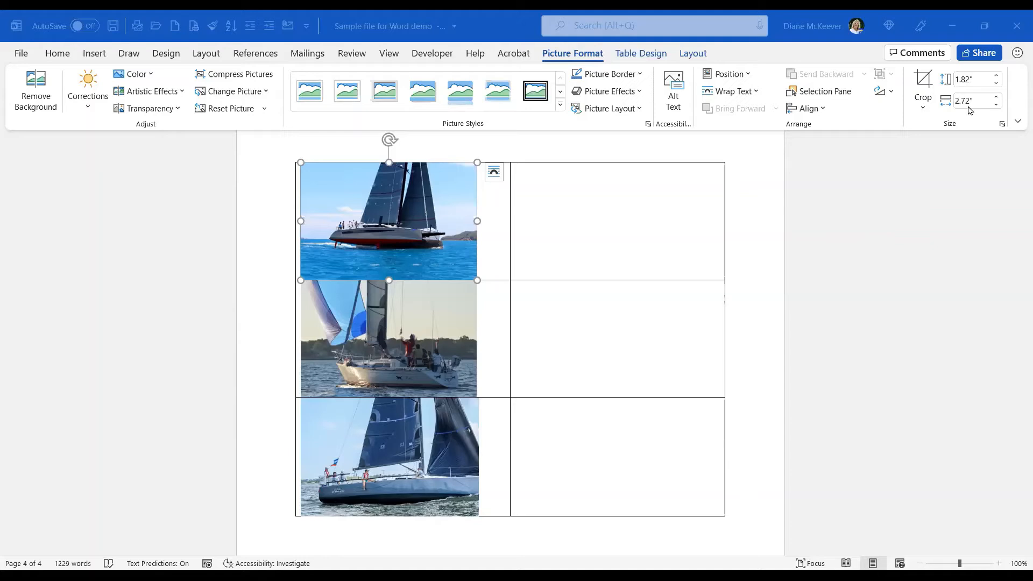
click(417, 327)
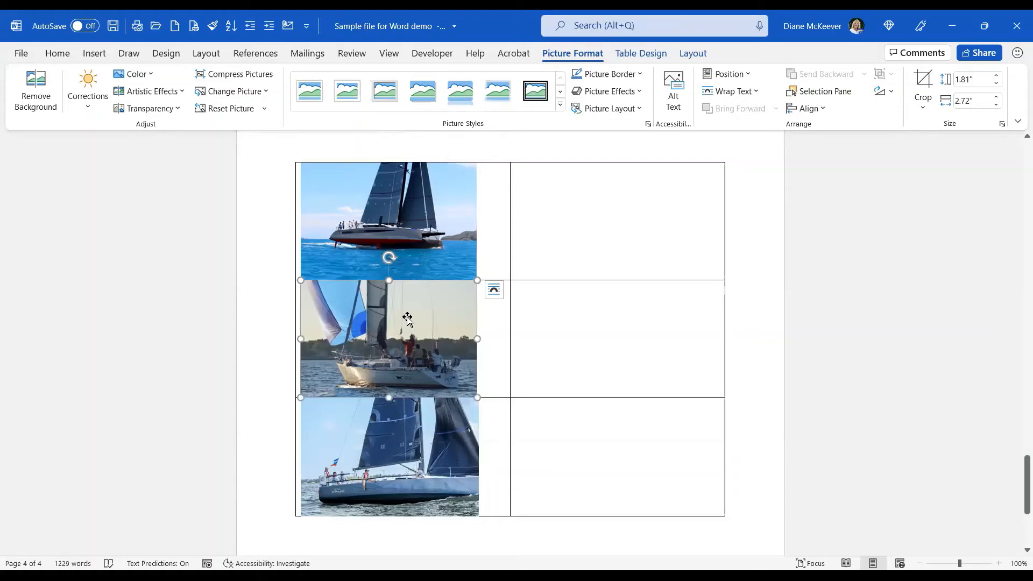
Set the third-row yacht picture's width to 2.72 inches so it matches the pictures above it.
click(419, 428)
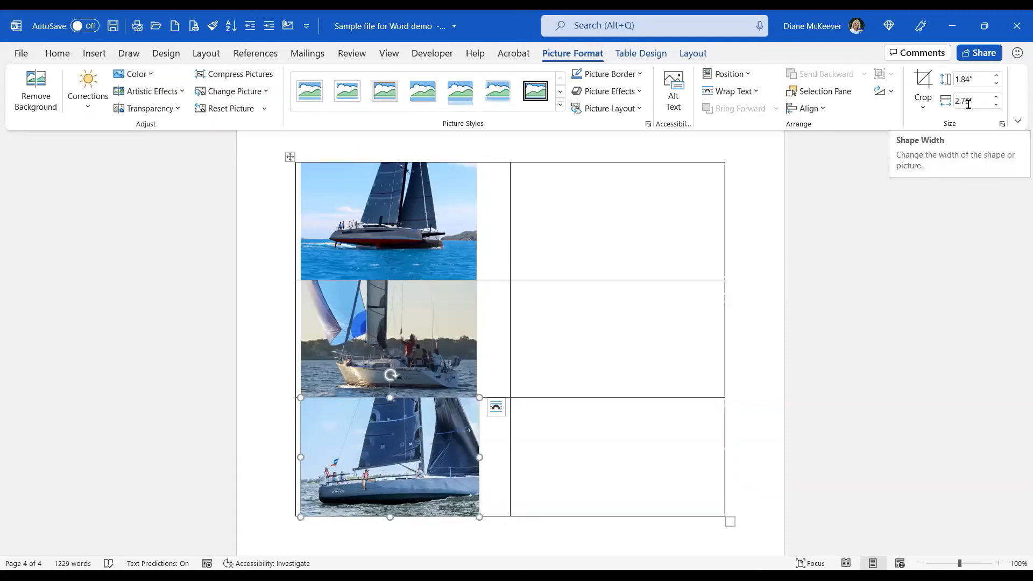
click(967, 99)
click(976, 99)
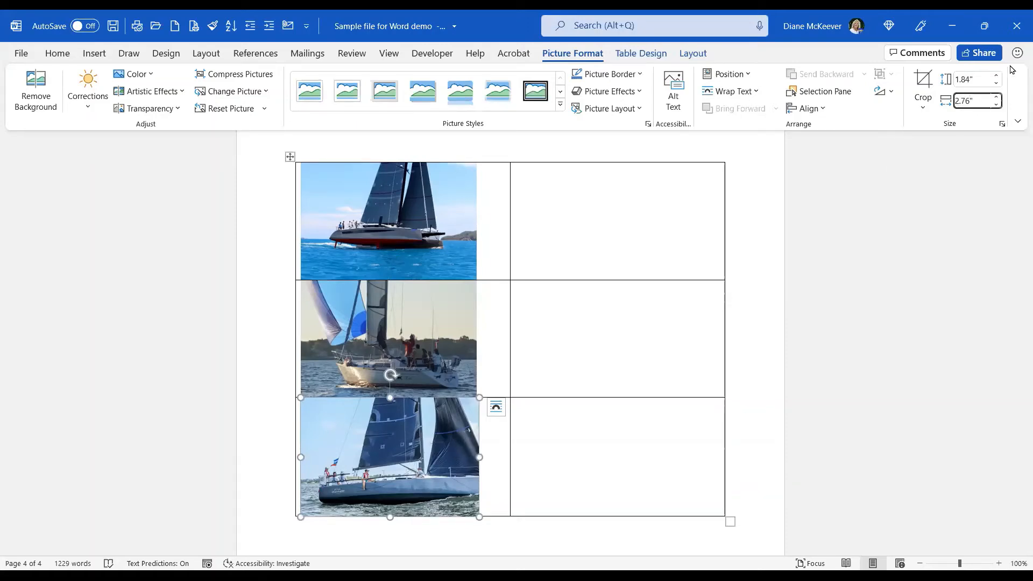
key(BackSpace)
key(Return)
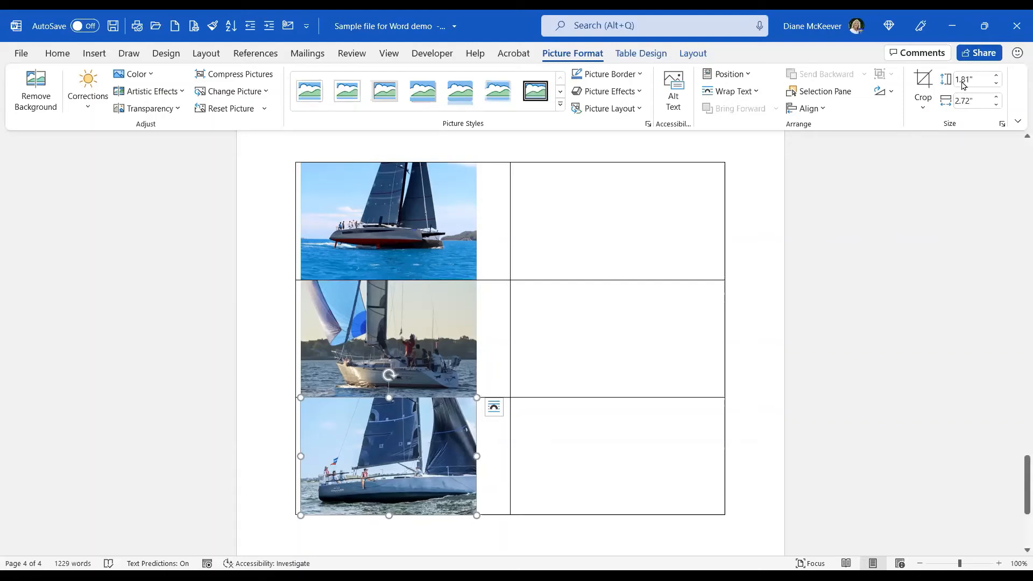
Narrow the picture table's left column to just fit the sailboat pictures, and return to the start of the document.
click(554, 355)
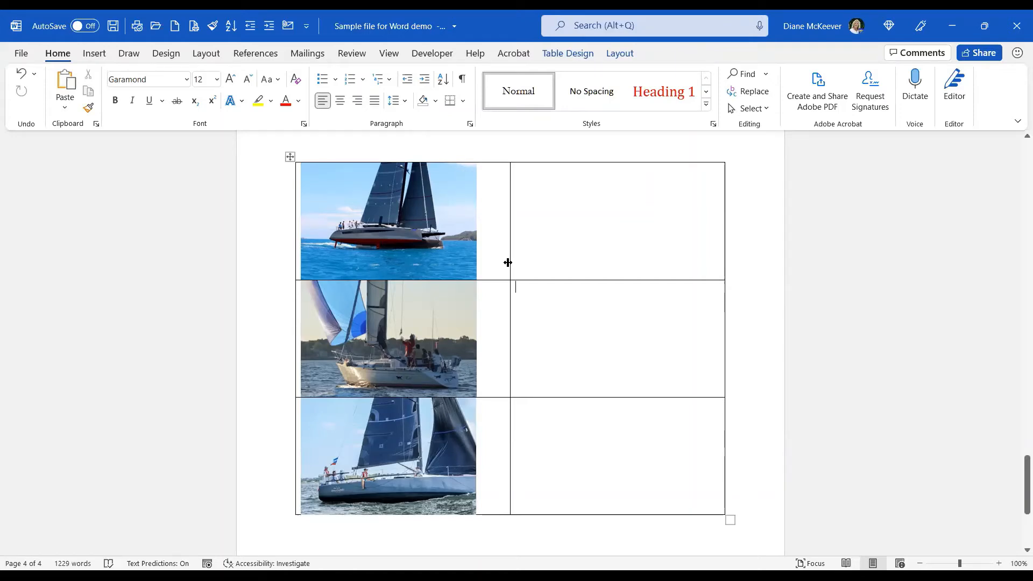
drag(508, 262, 482, 262)
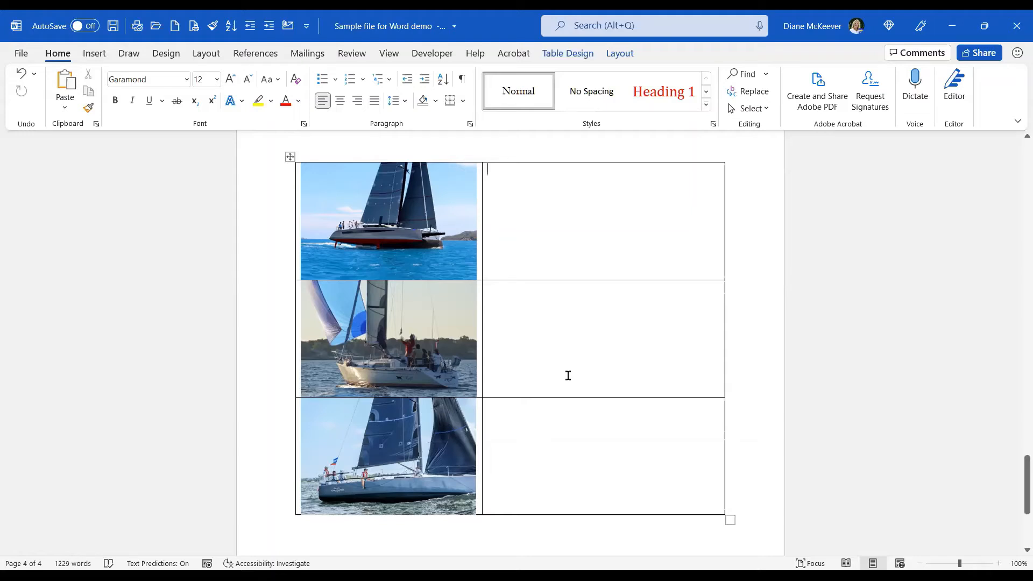
scroll(574, 398, up, 2)
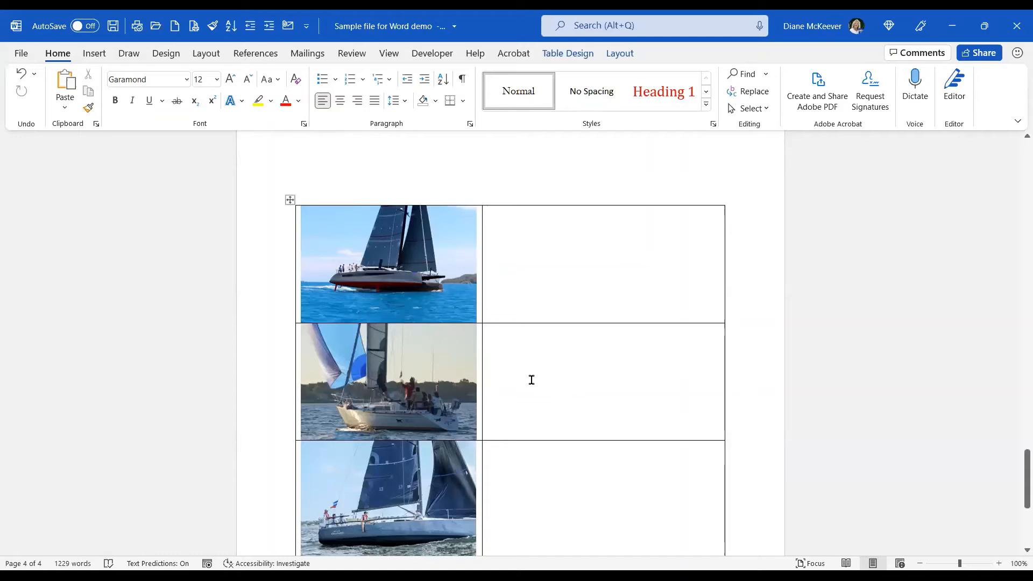
click(496, 266)
scroll(583, 288, up, 10)
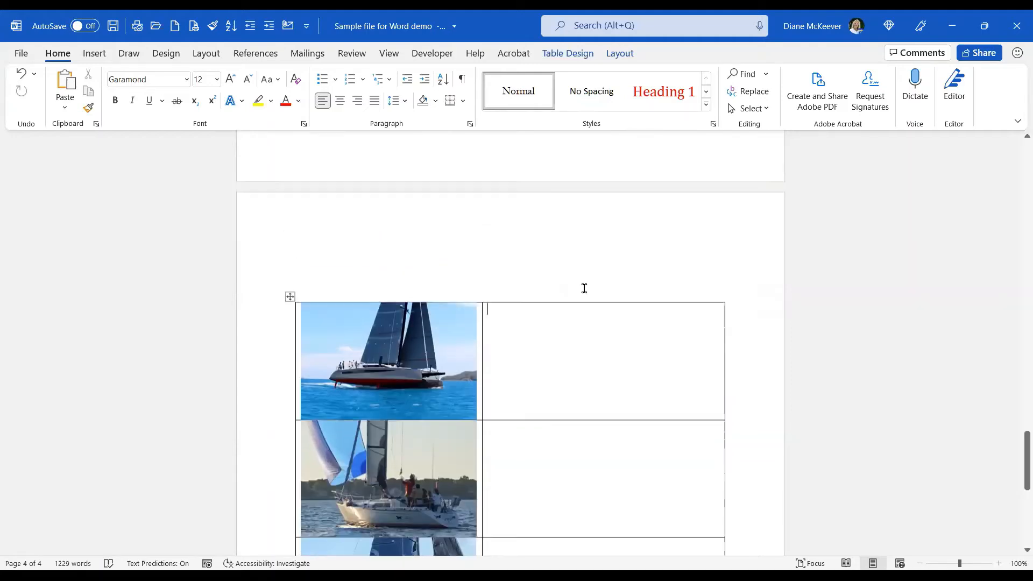
scroll(624, 307, up, 6)
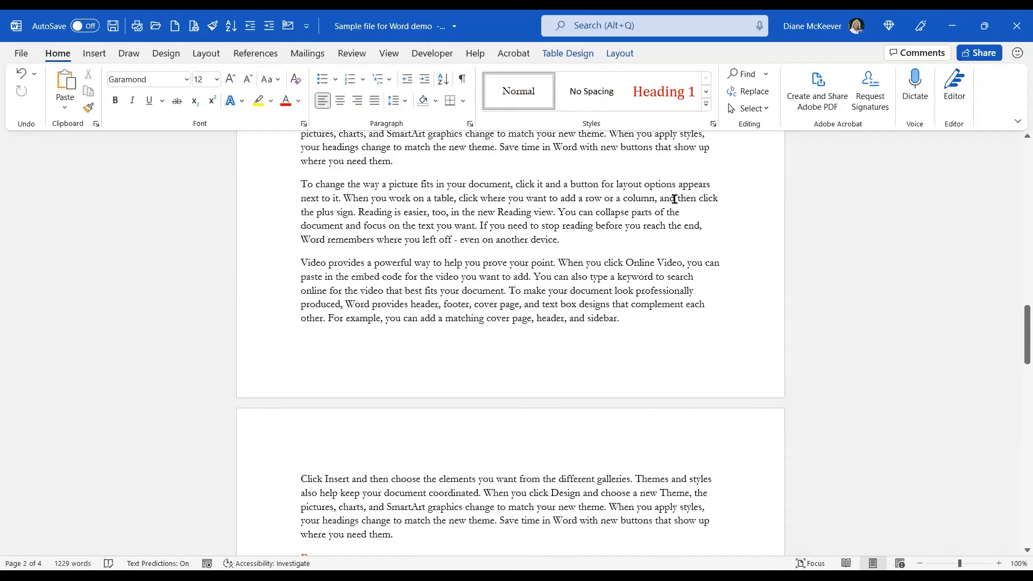
key(ctrl+Home)
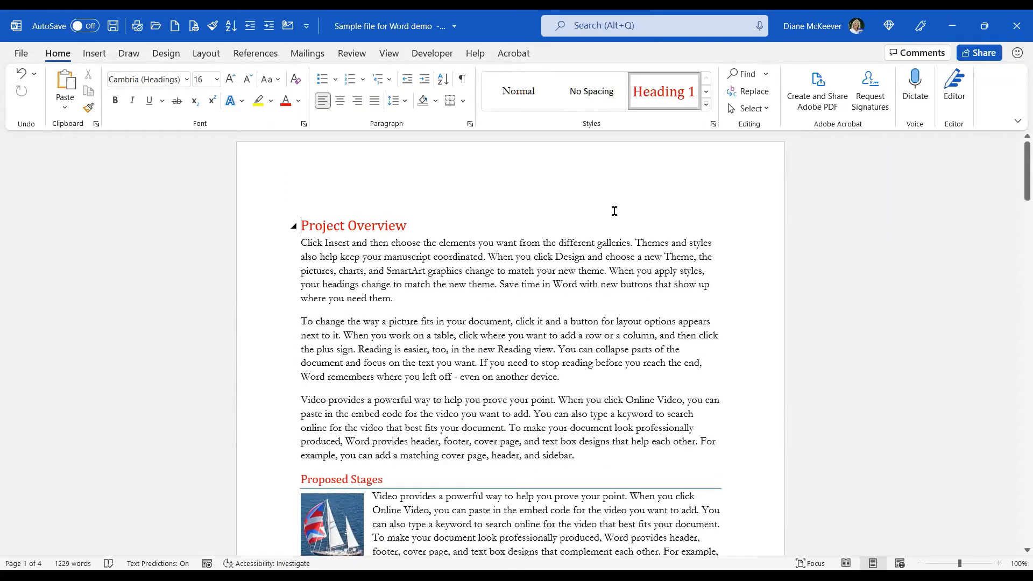
double_click(571, 256)
click(568, 262)
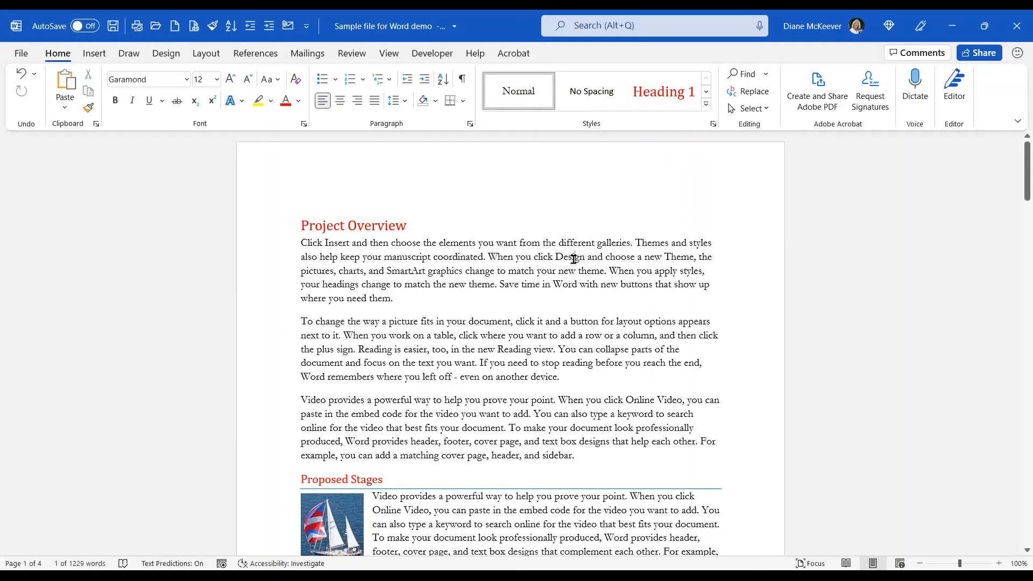
drag(570, 263, 669, 260)
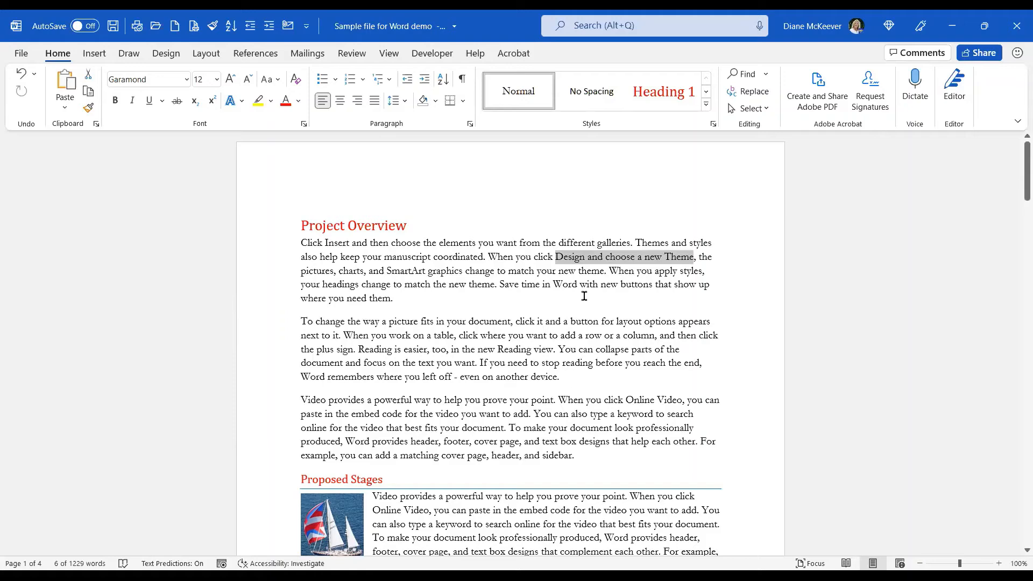
click(570, 260)
drag(583, 264, 677, 255)
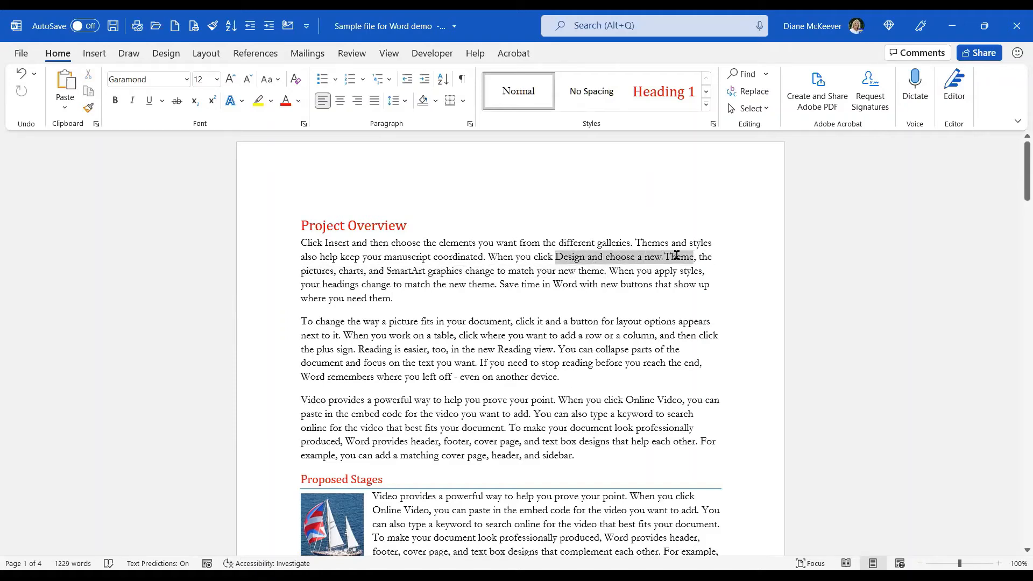
click(564, 260)
drag(570, 259, 668, 257)
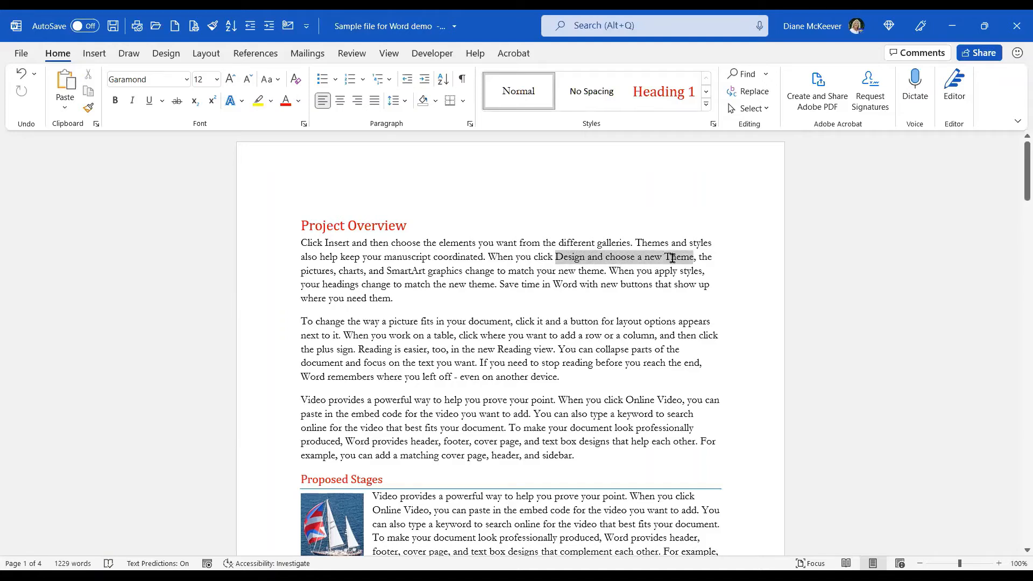
click(601, 284)
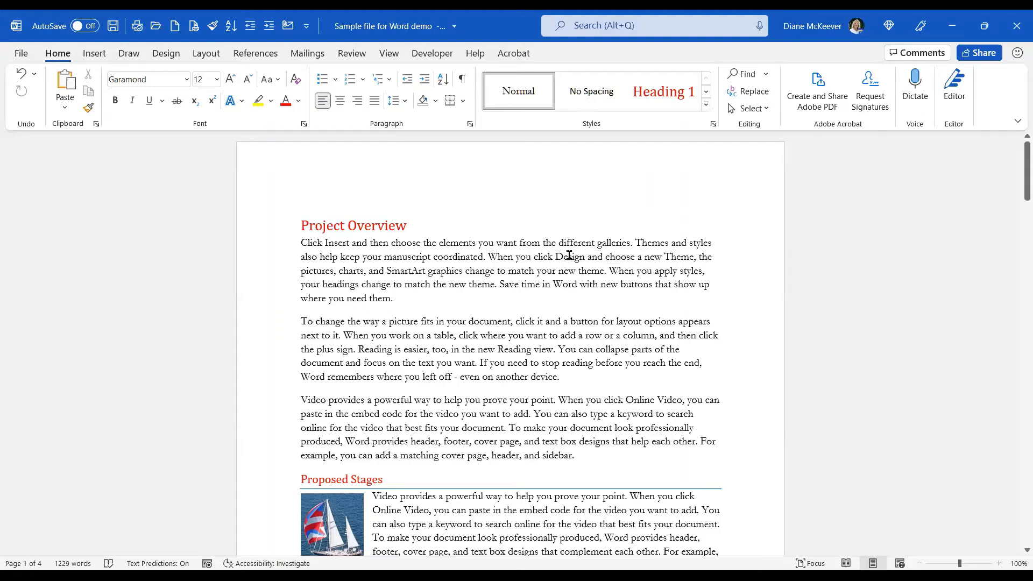
Format "Design and choose a new Theme" in the first Project Overview paragraph as bold, italic and red.
drag(573, 256, 675, 259)
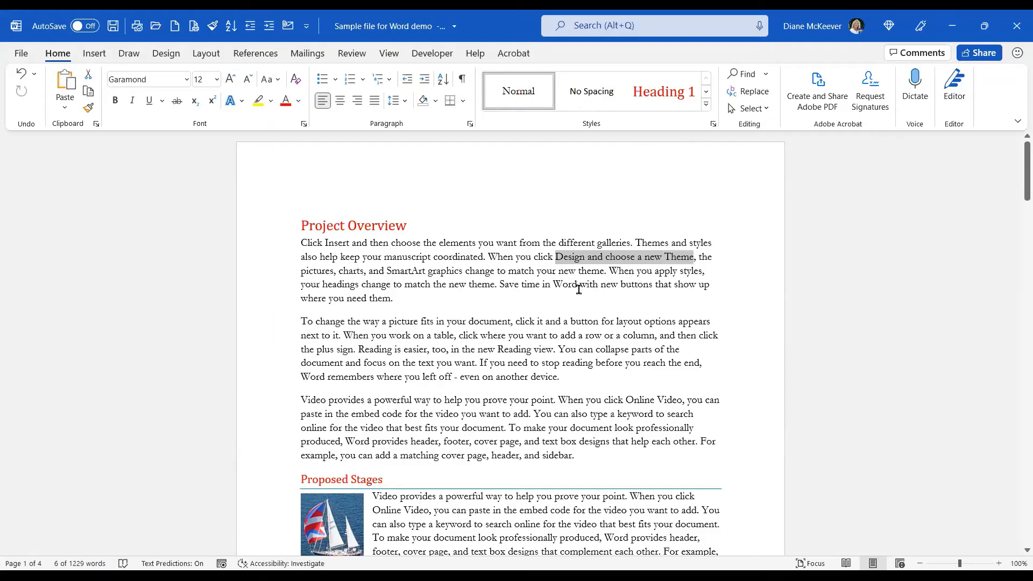
click(114, 100)
click(132, 100)
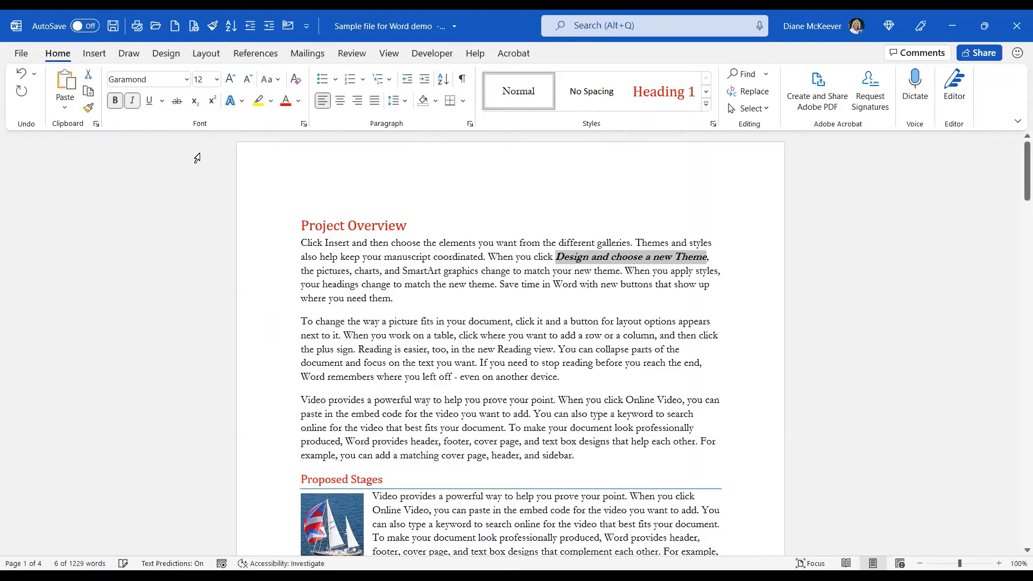
click(299, 103)
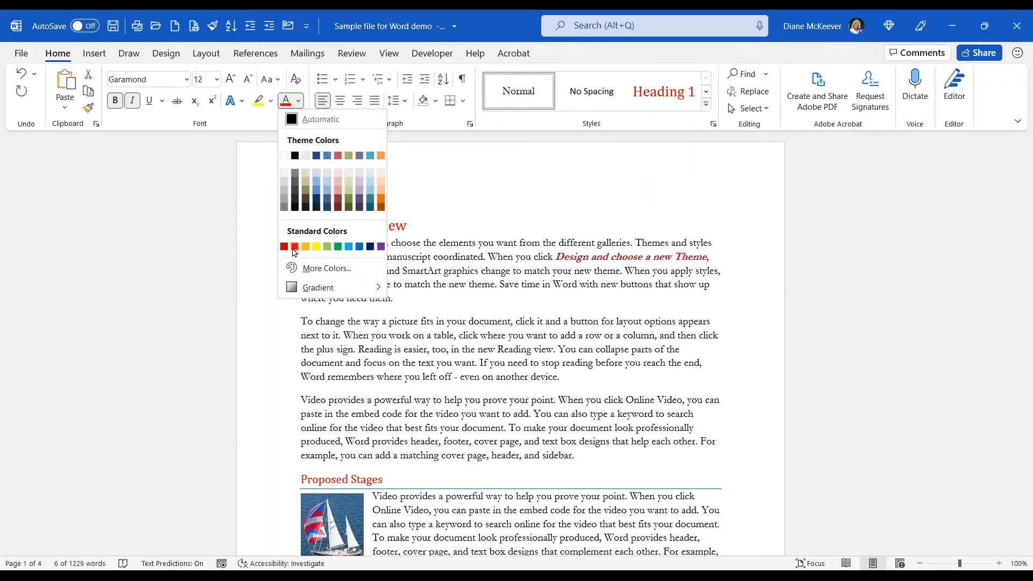
click(293, 249)
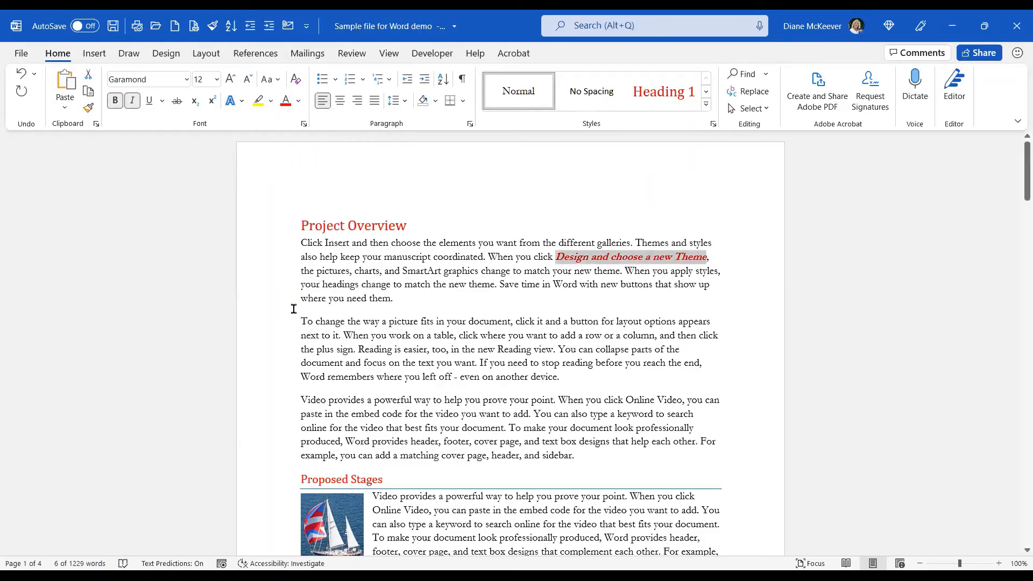
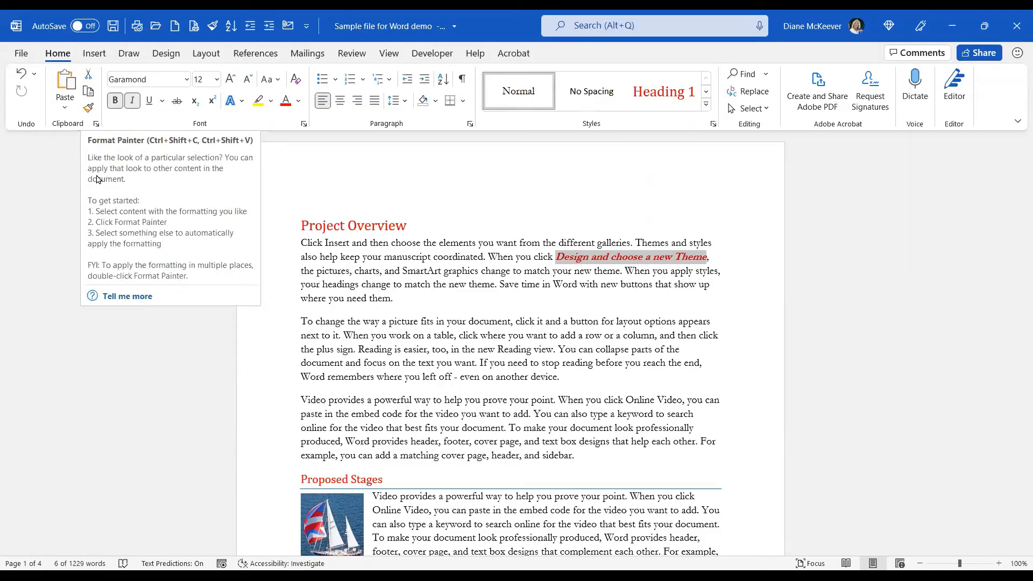
Copy that formatting onto "Reading is easier, too, in the new Reading view" and, keeping Format Painter active, onto "To make your document look professionally".
click(89, 108)
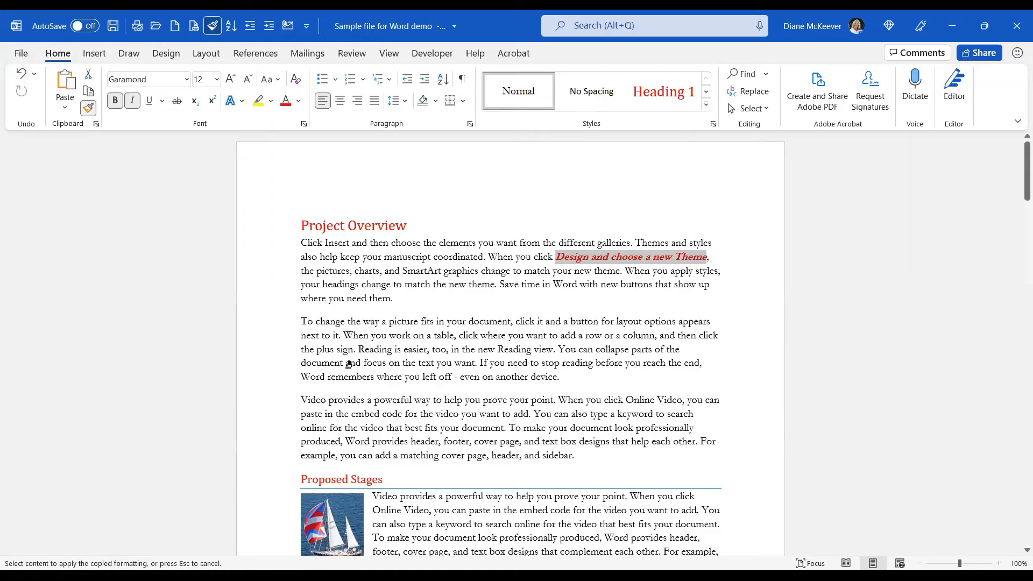
drag(358, 350, 552, 354)
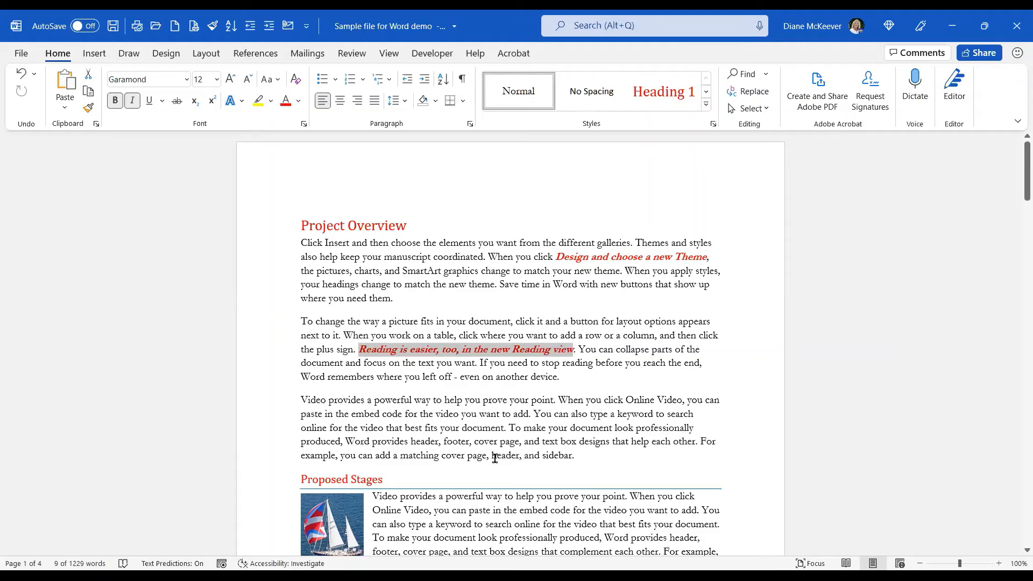
click(89, 110)
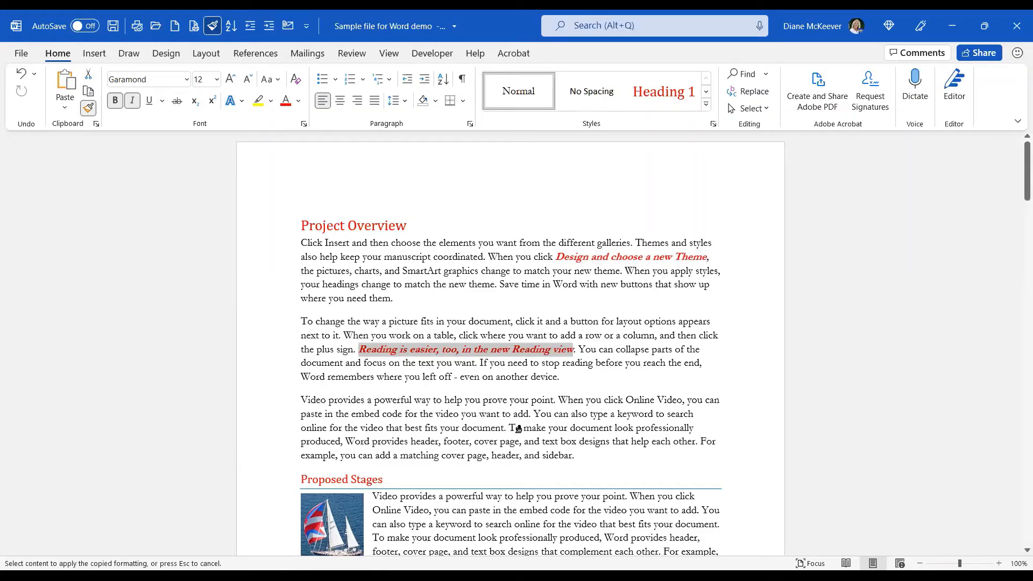
drag(510, 429, 651, 427)
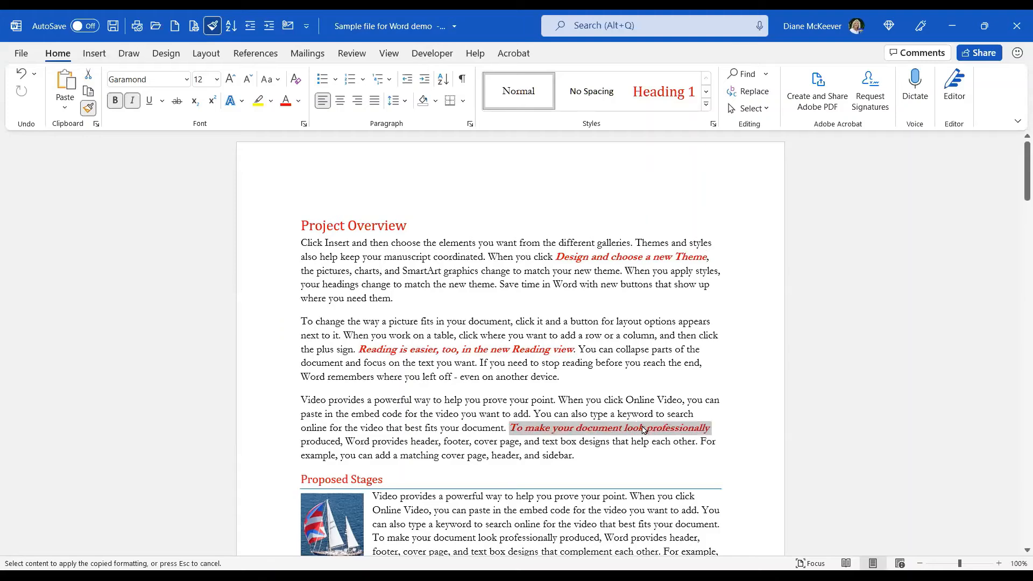
Paint the formatting onto the phrases starting "When you click Design" (Stage 1), "When you work" (Stage 2) and "choose the elements" (Stage 3).
scroll(567, 379, down, 4)
scroll(566, 378, down, 3)
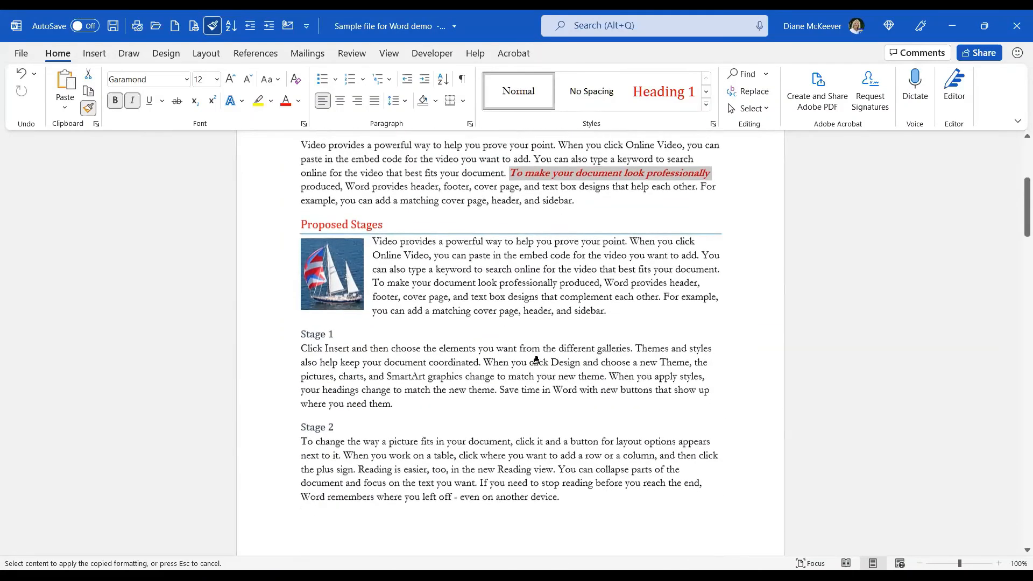
drag(484, 294, 673, 296)
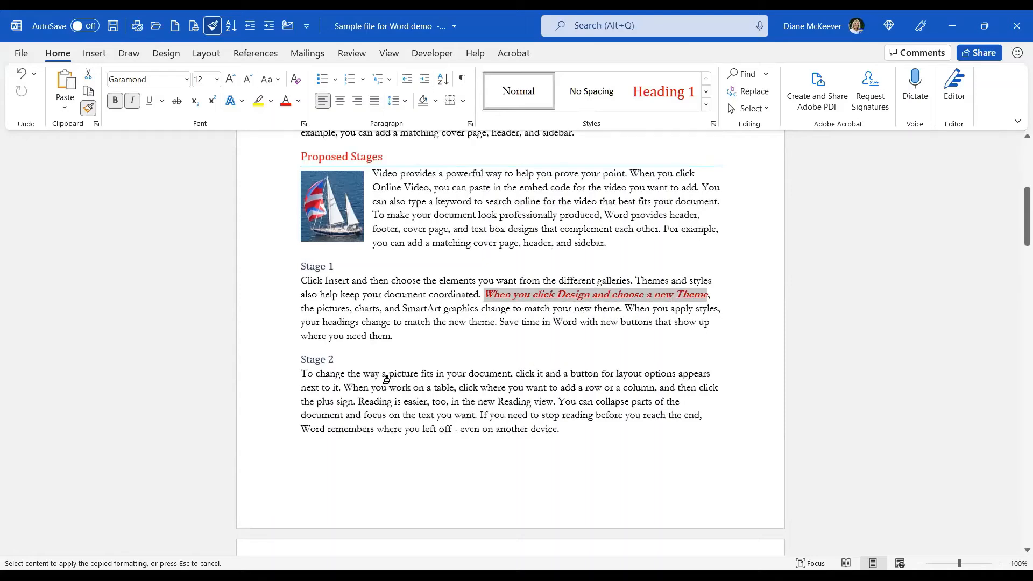
drag(345, 387, 656, 391)
scroll(508, 411, down, 6)
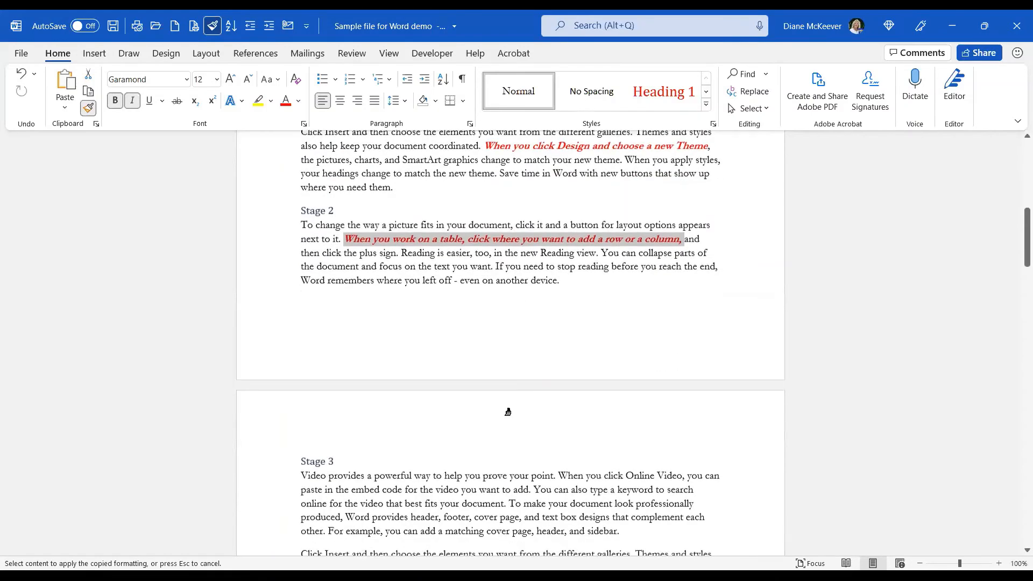
mouse_move(389, 424)
mouse_down()
mouse_move(619, 423)
mouse_move(610, 427)
mouse_up()
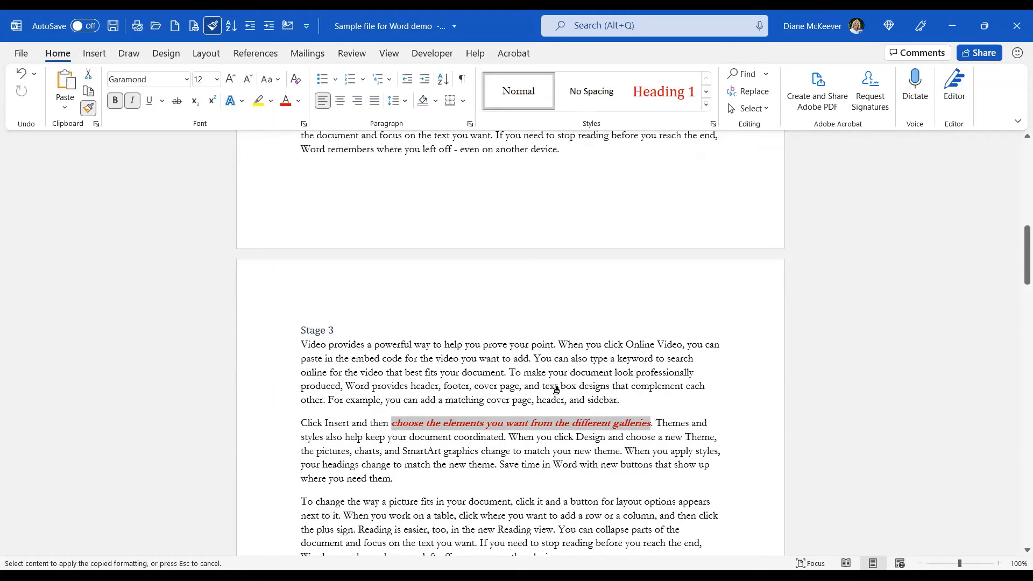
key(Escape)
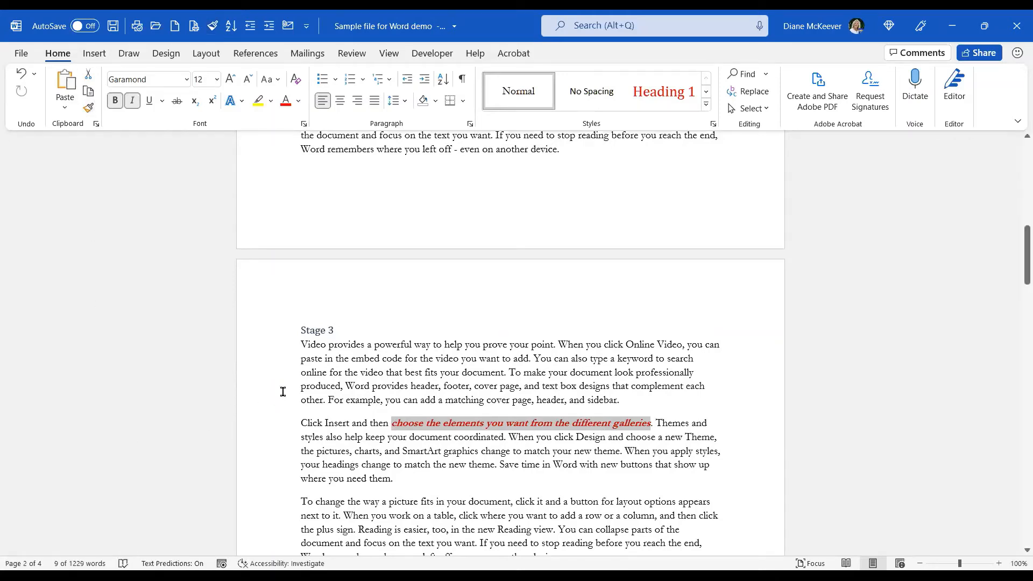
click(407, 455)
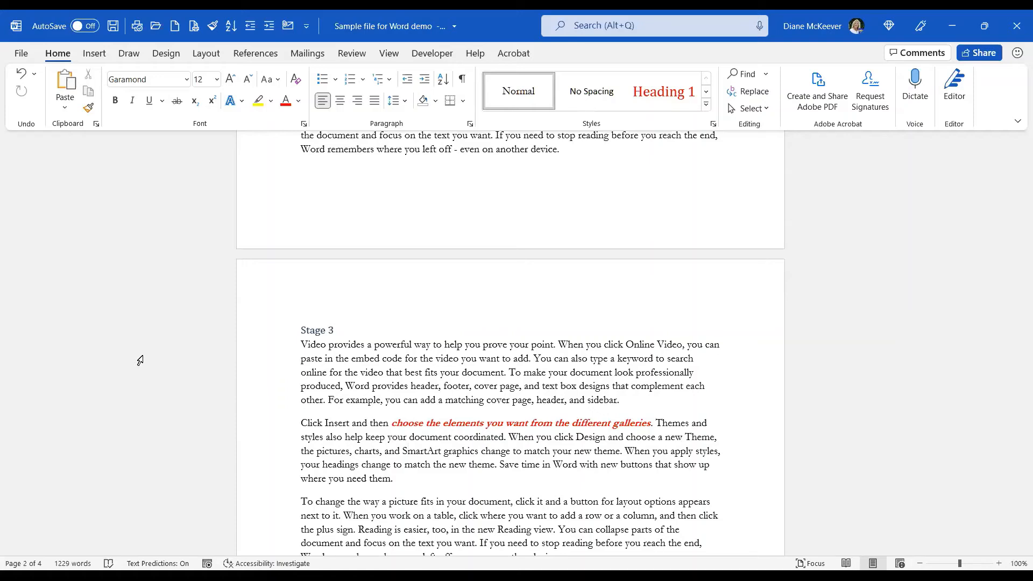
Insert an Automatic Table 2 table of contents before the Project Overview heading.
click(347, 400)
scroll(428, 472, up, 3)
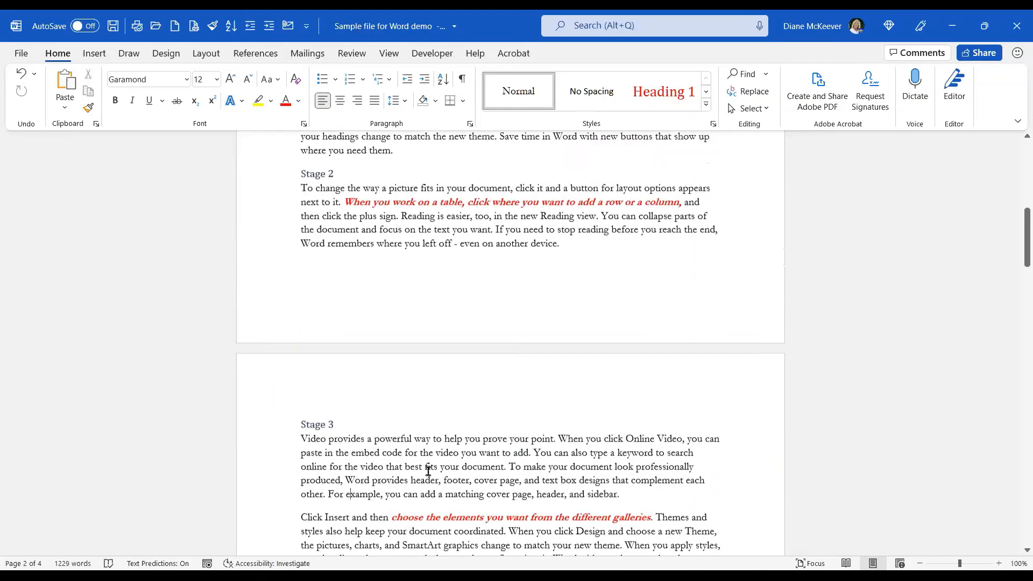
scroll(428, 472, up, 10)
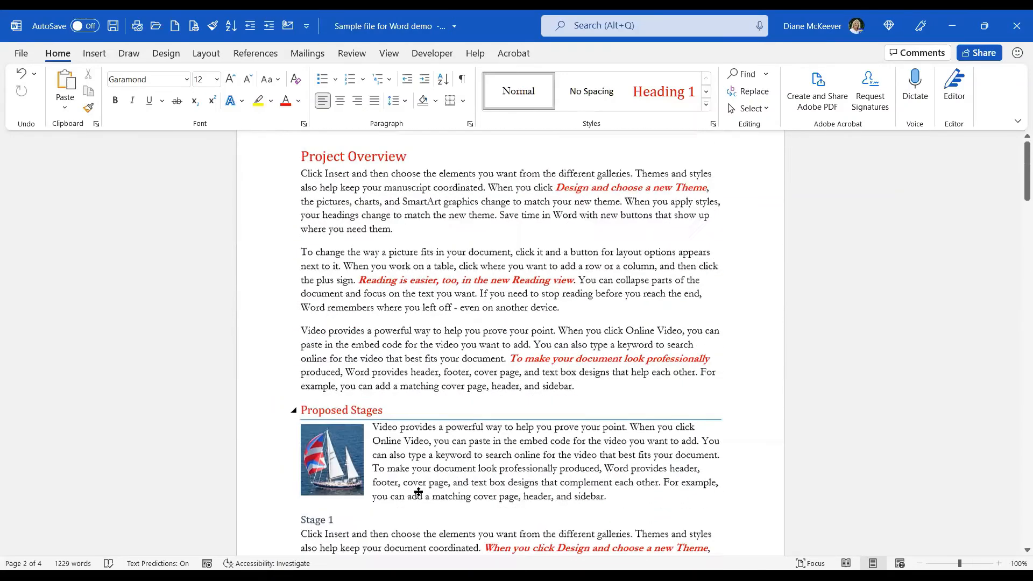
scroll(418, 492, up, 2)
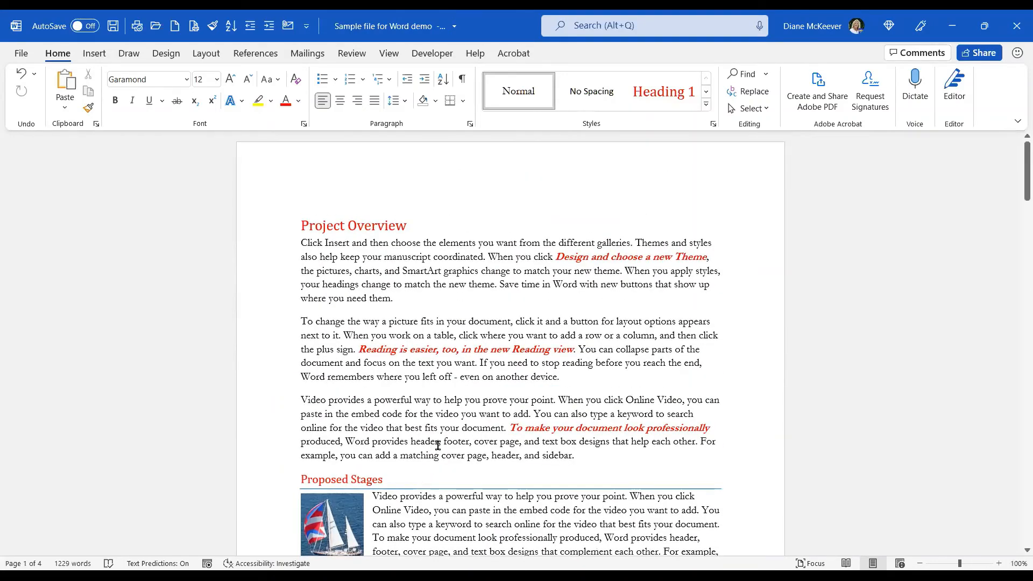
click(300, 225)
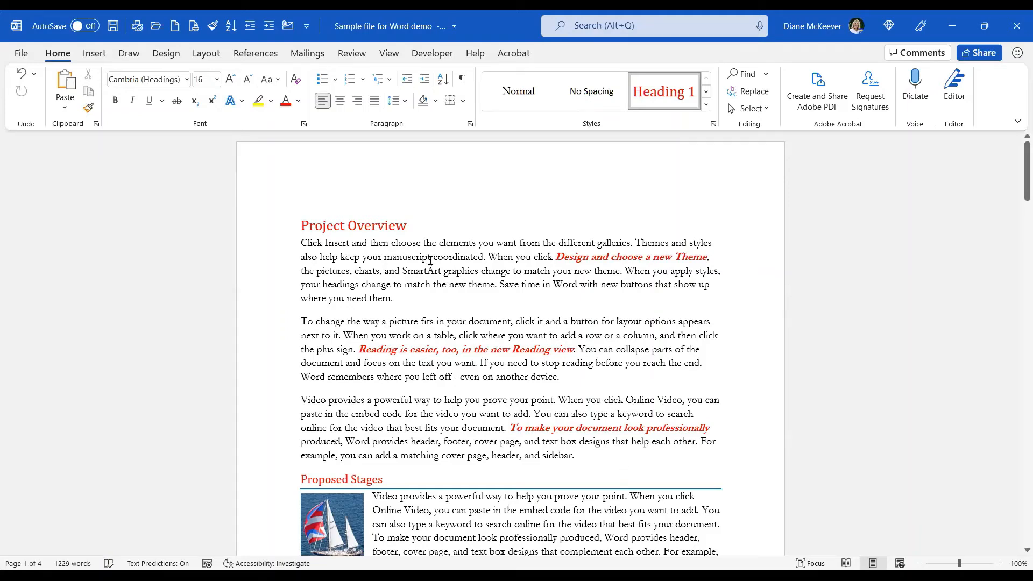
click(248, 55)
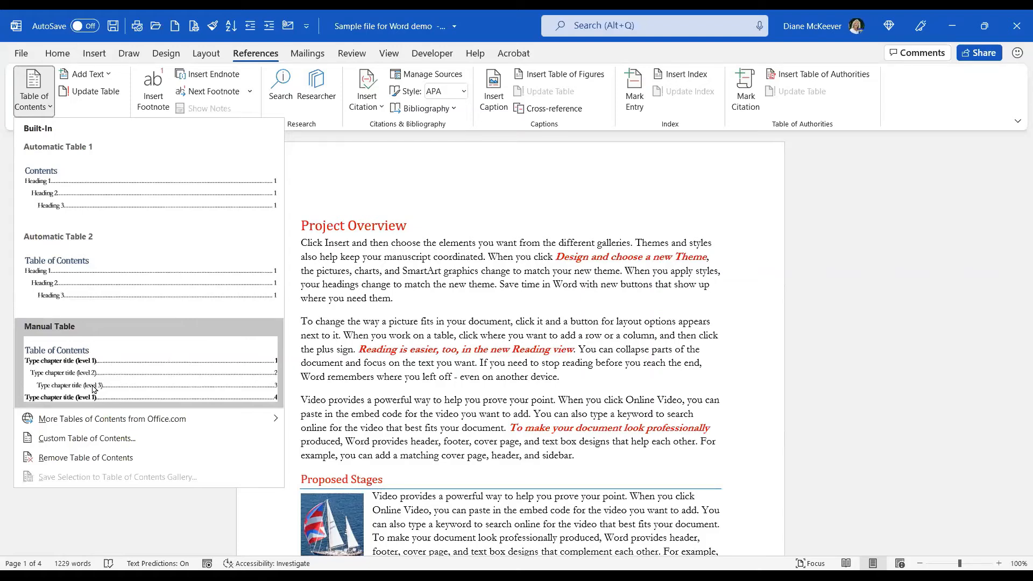
click(69, 280)
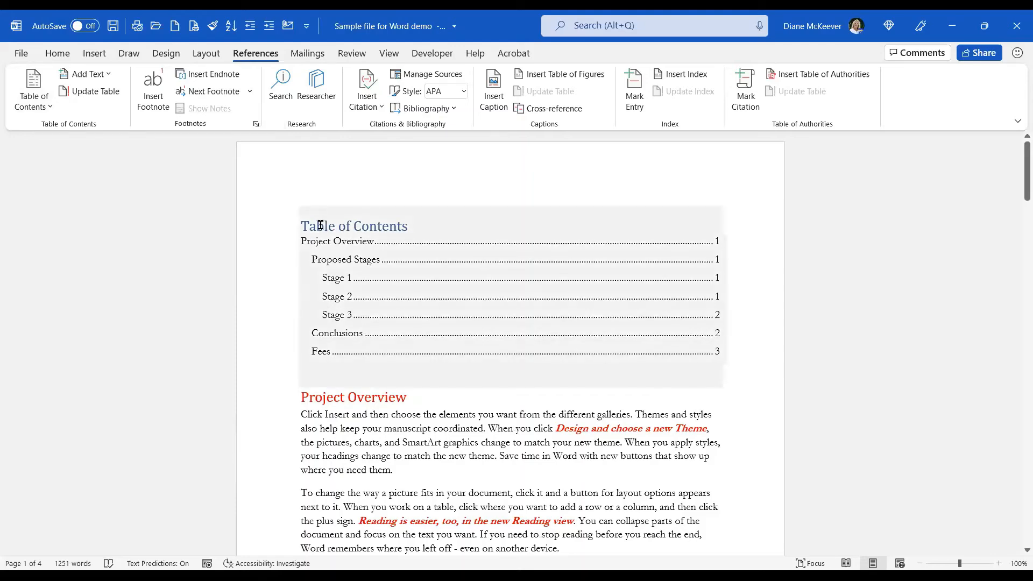
Apply the Heading 1 style to the Table of Contents title.
click(320, 226)
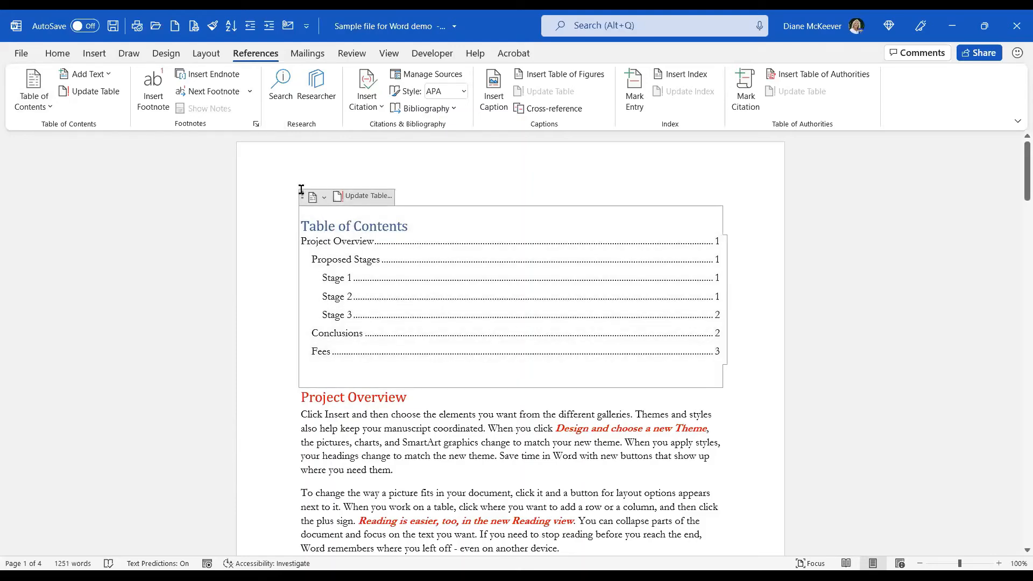
click(57, 53)
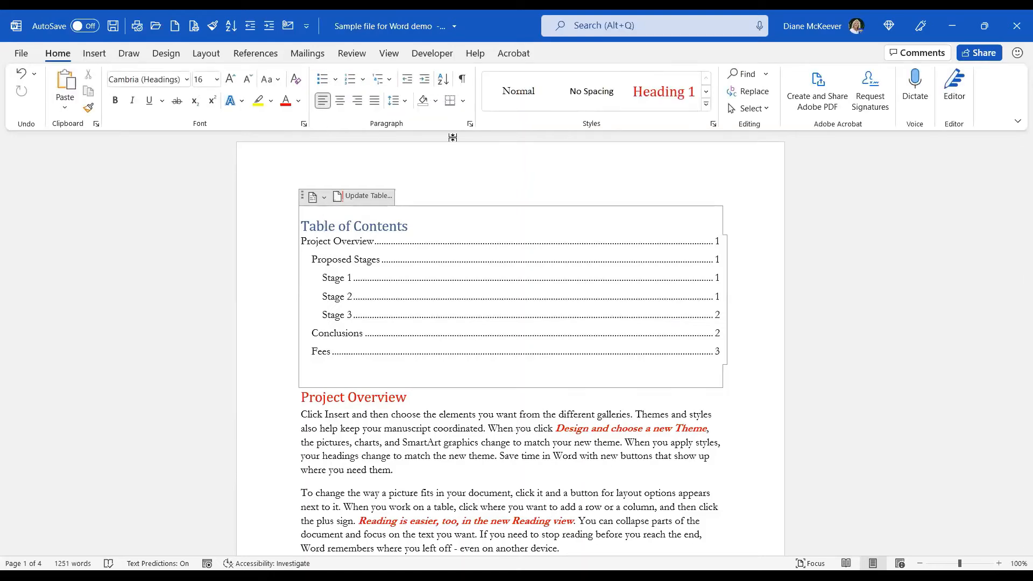
click(707, 106)
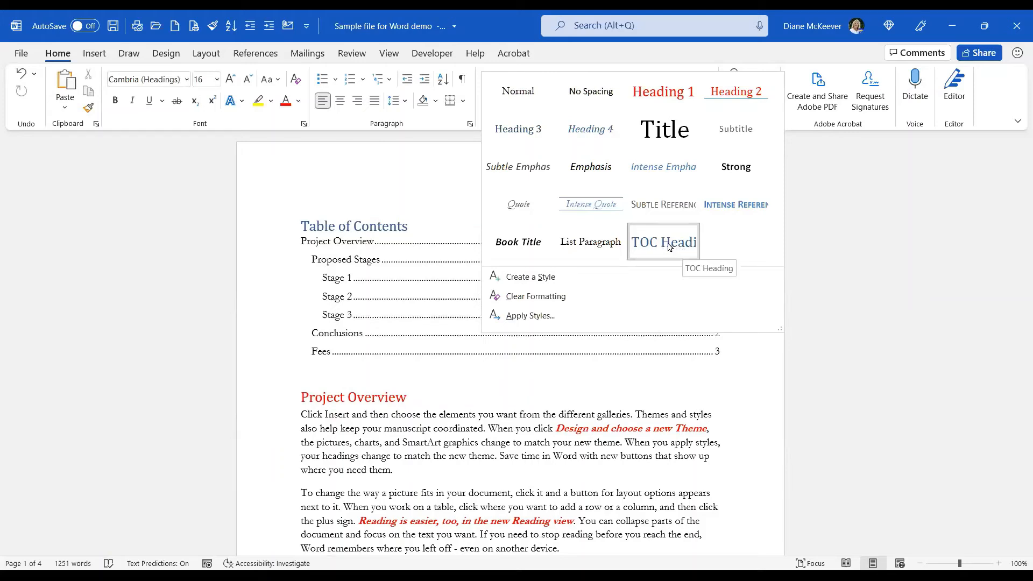
click(656, 99)
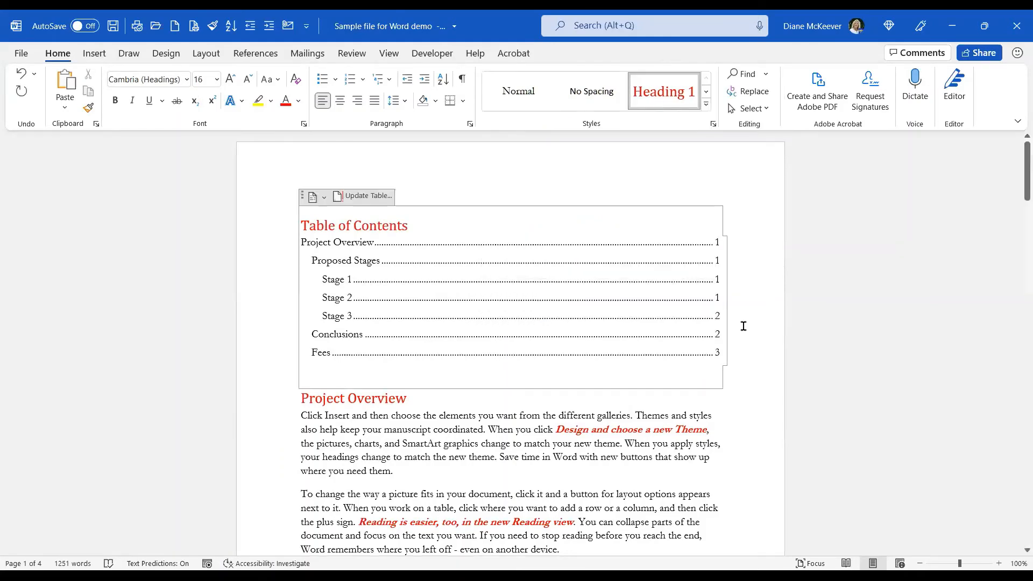
click(743, 326)
Update the table of contents, refreshing page numbers only.
click(495, 246)
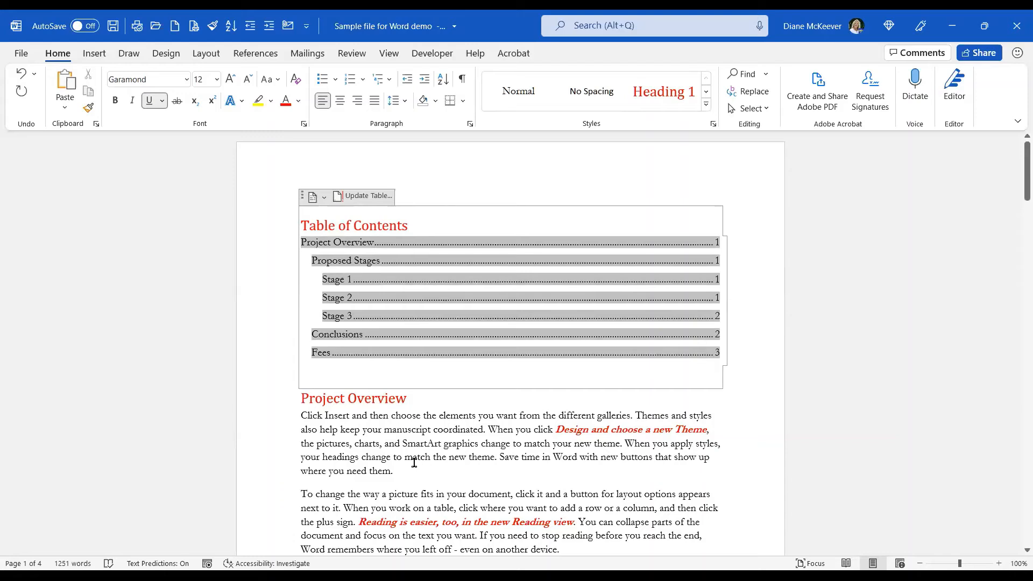
click(359, 197)
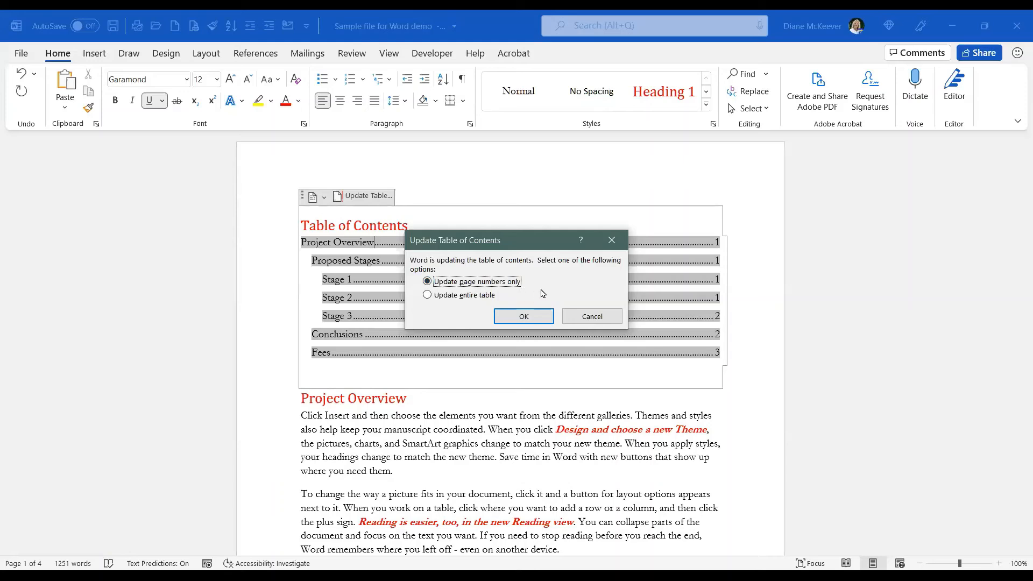
click(527, 319)
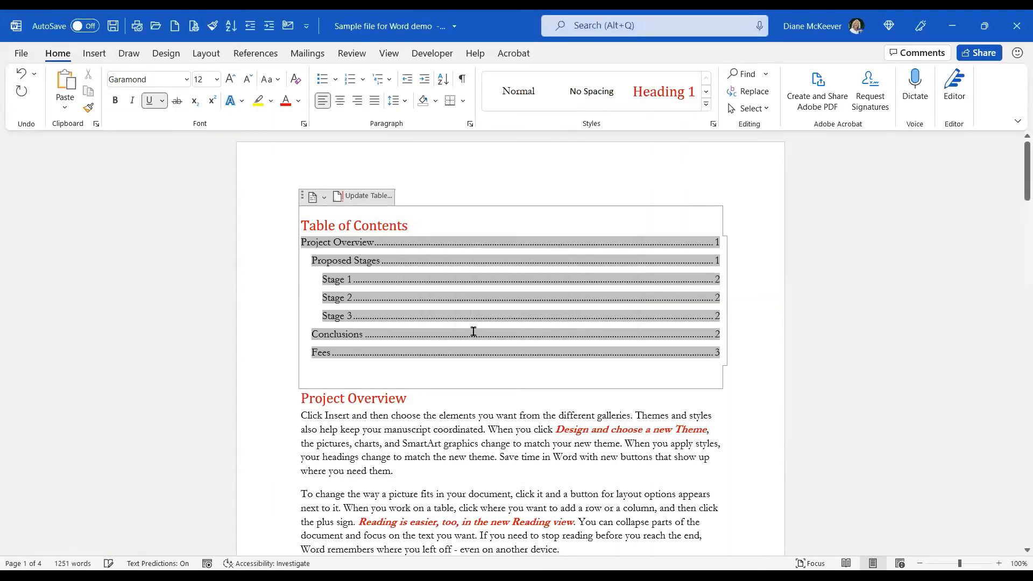
click(408, 187)
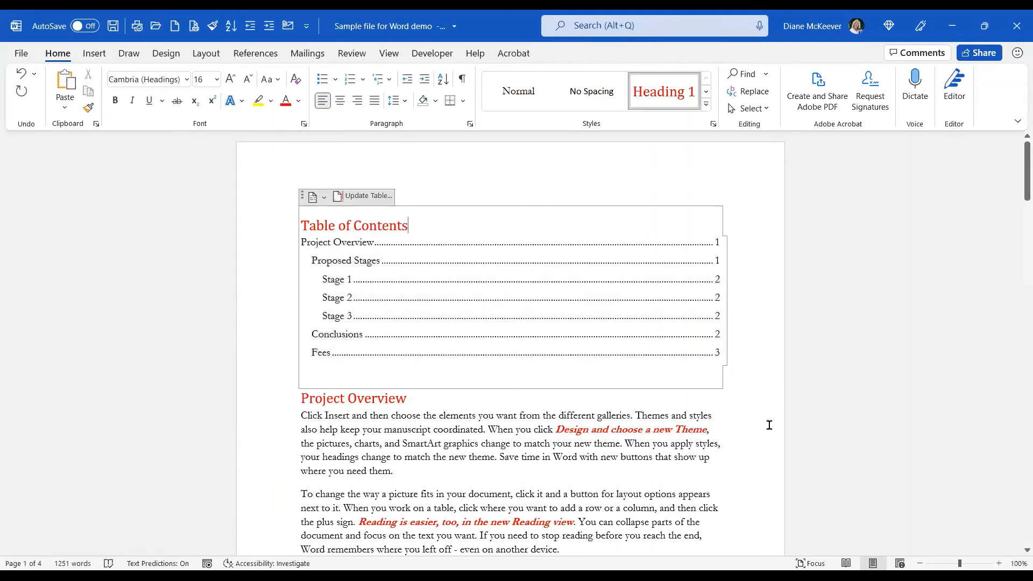
click(694, 429)
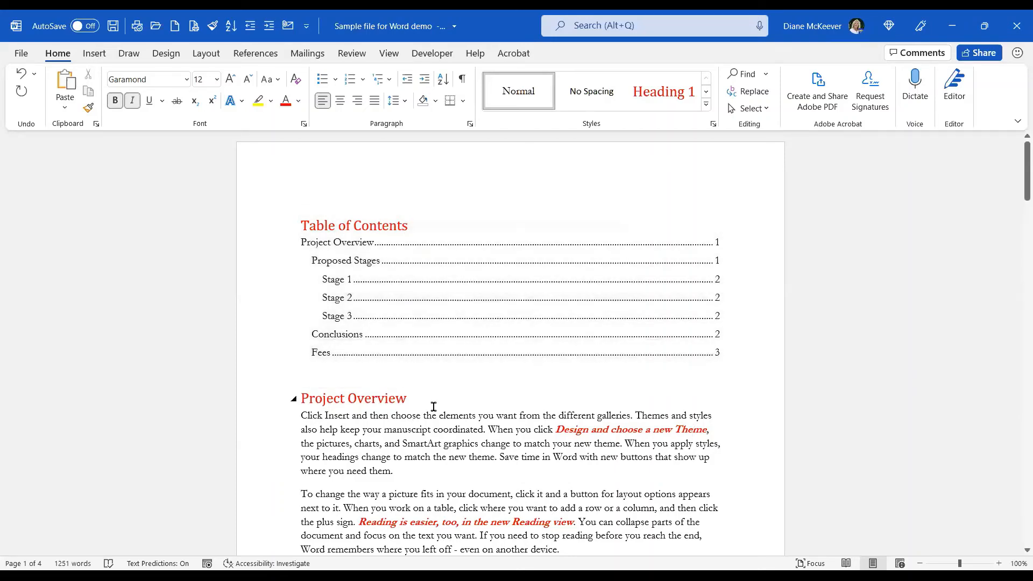
click(418, 435)
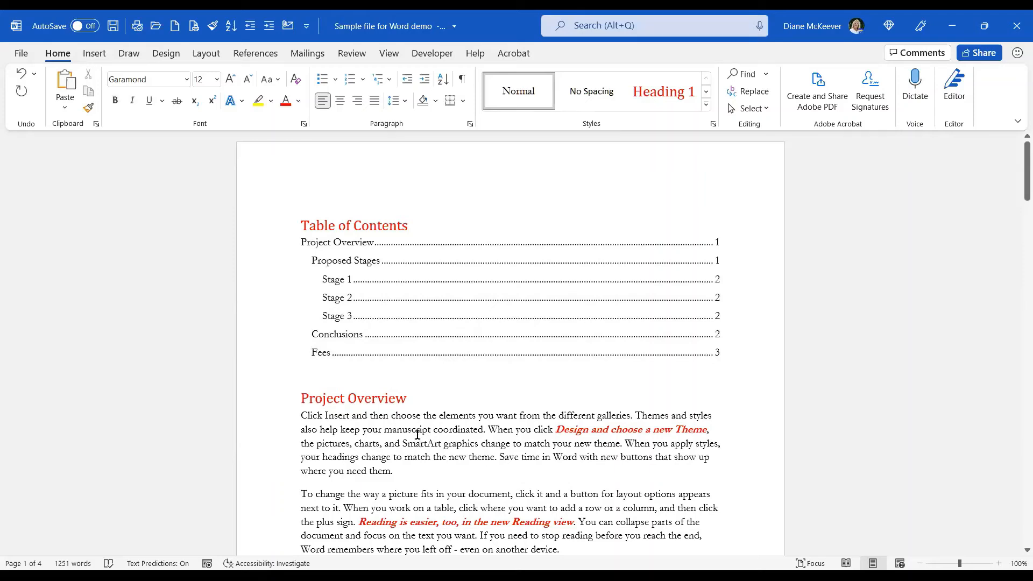
Turn on Track Changes for the document.
scroll(418, 435, down, 2)
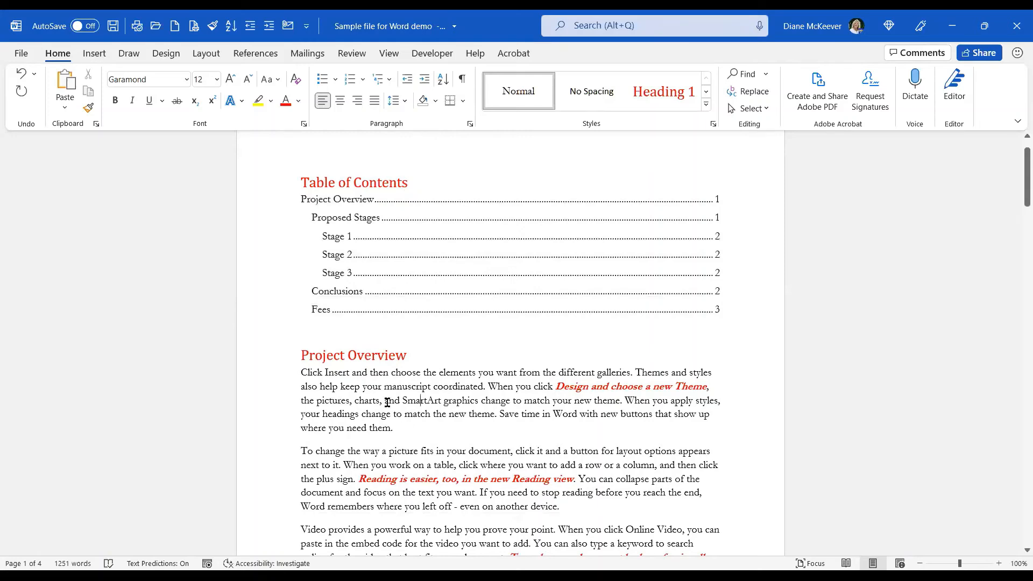
click(419, 402)
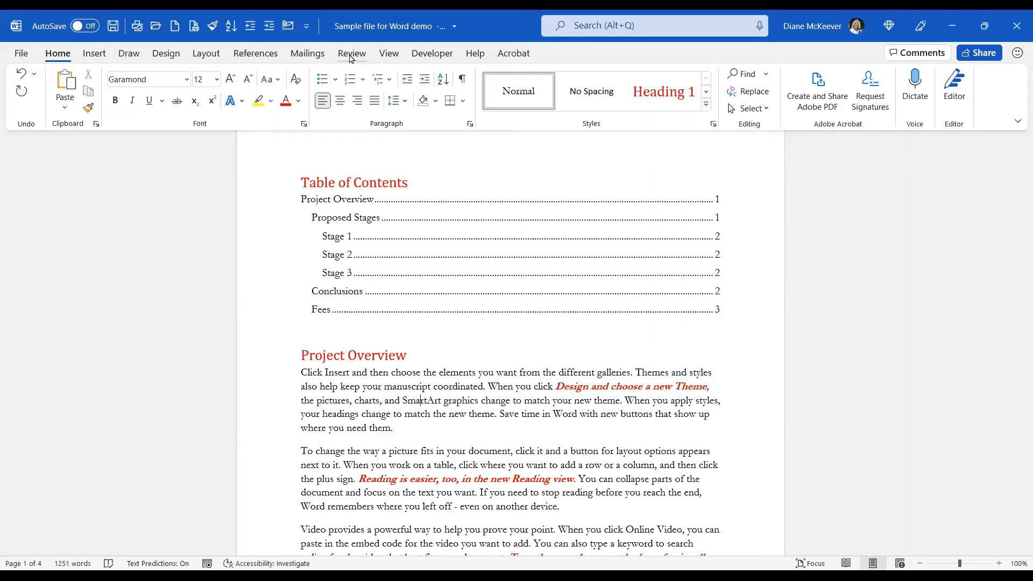
click(350, 53)
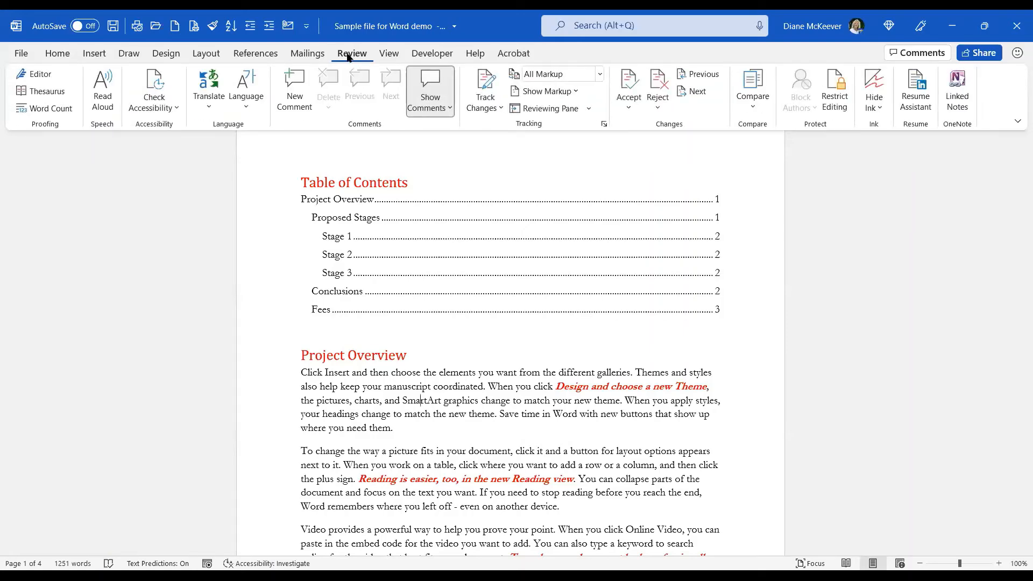
click(483, 78)
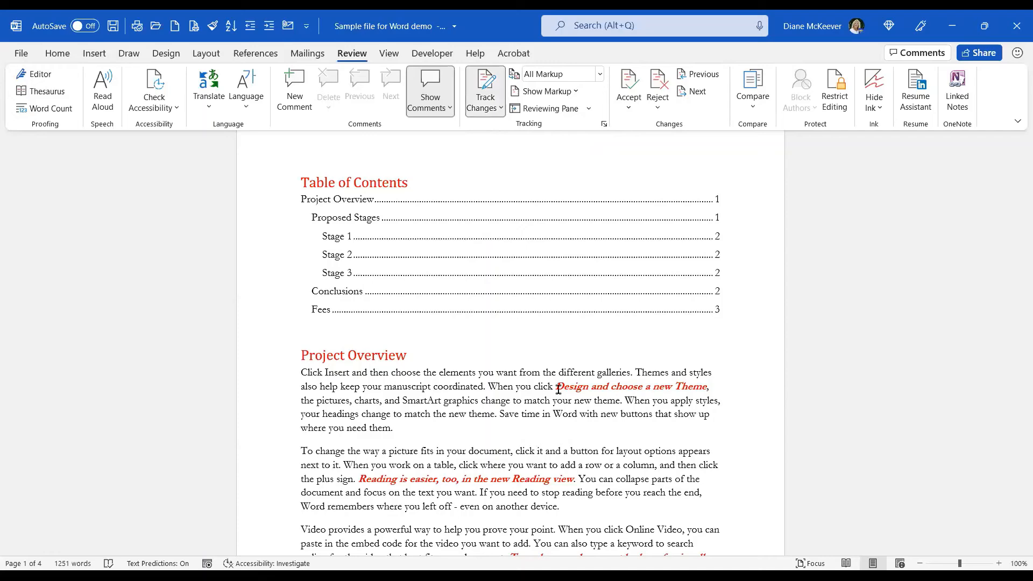
Replace "Reading" with "Listening" at the start of "Reading is easier, too" in the Stage 2 paragraph.
scroll(533, 438, down, 5)
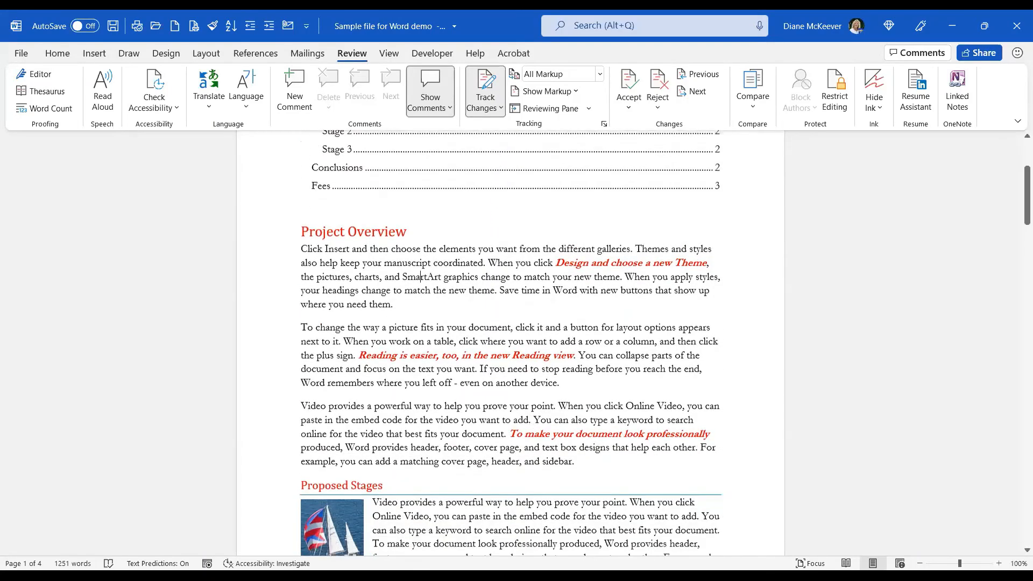
scroll(532, 433, down, 5)
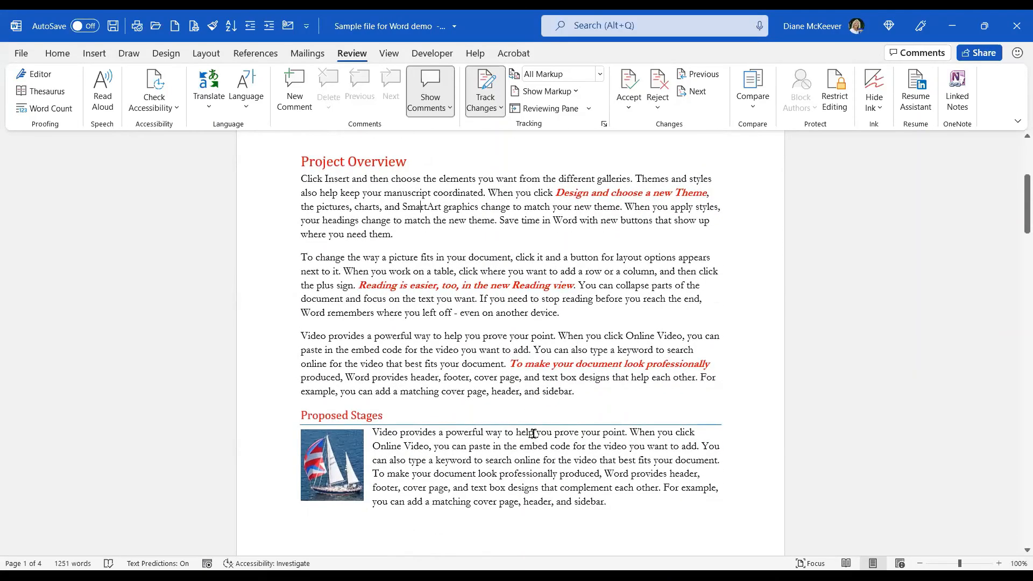
scroll(535, 432, down, 8)
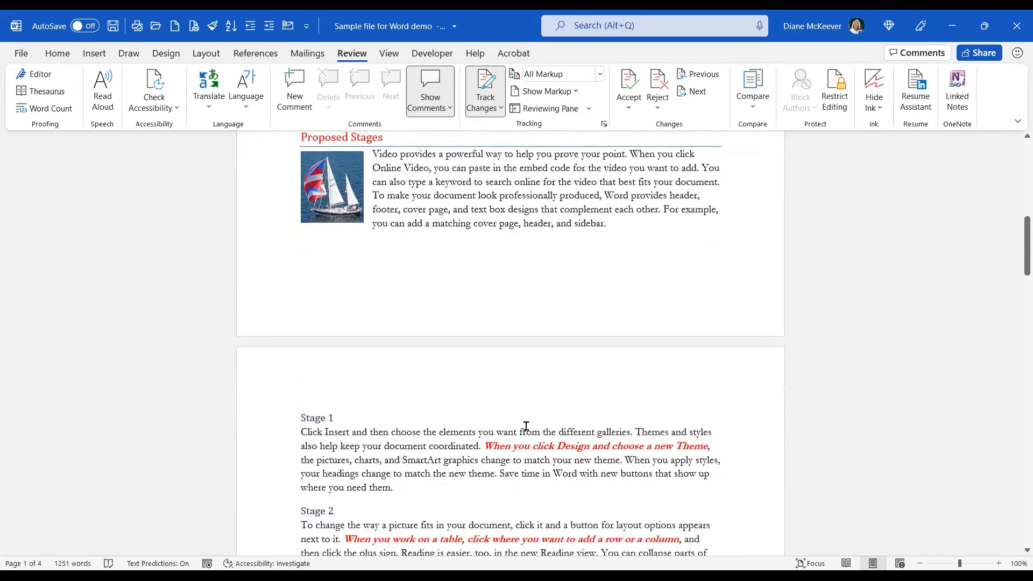
scroll(521, 425, down, 2)
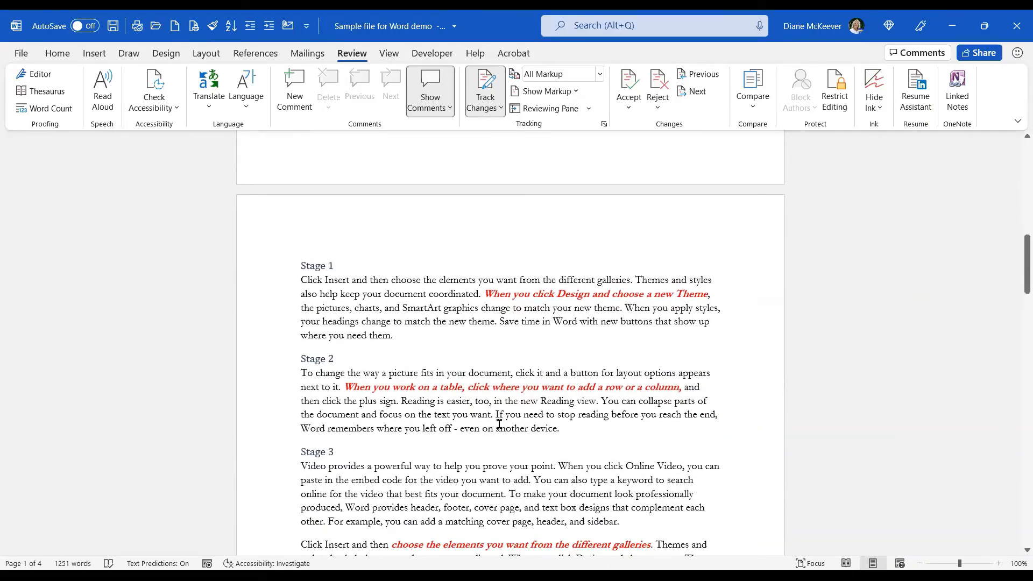
double_click(417, 403)
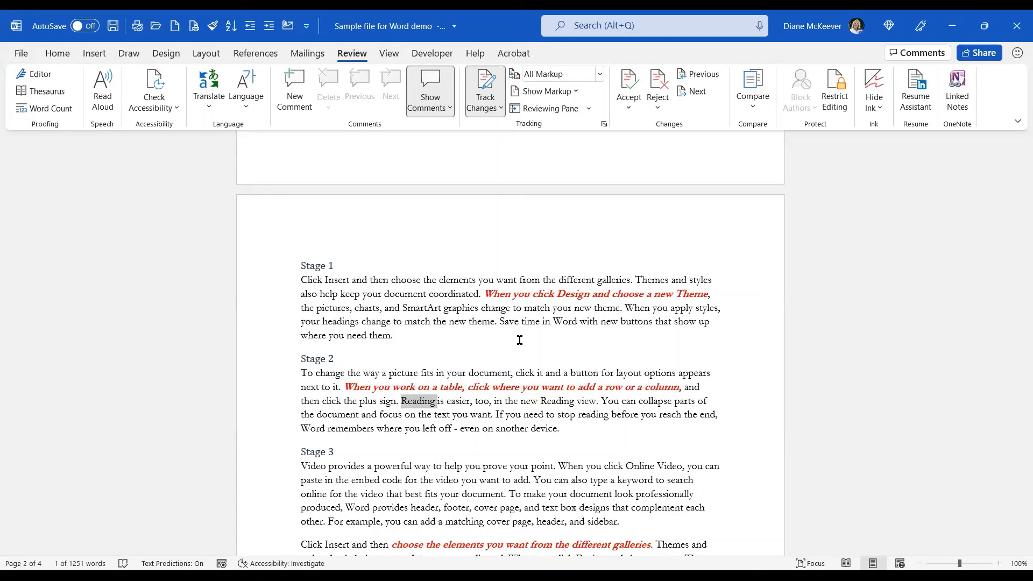
text(Listening)
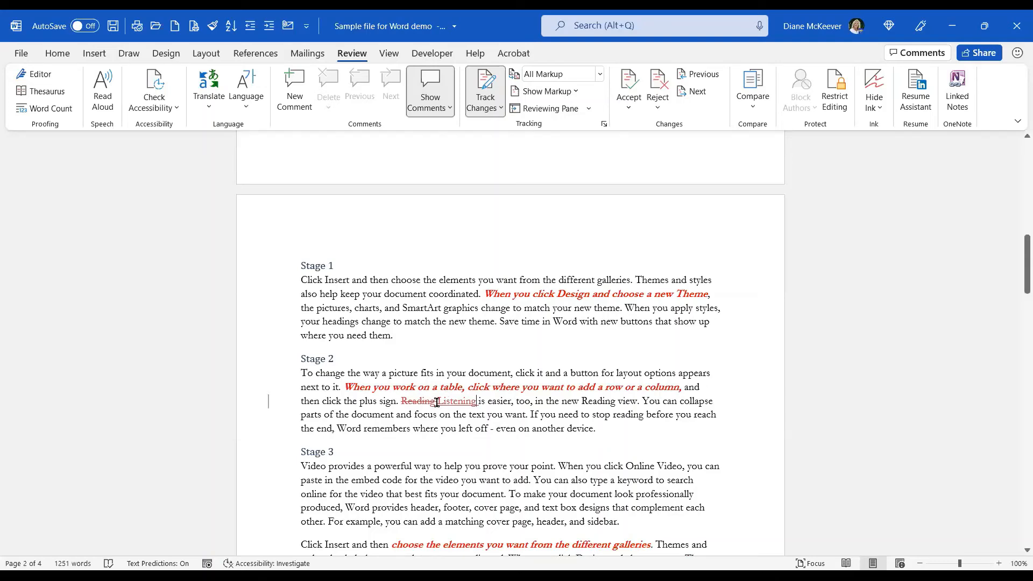
In Stage 3, replace "box" with "screen" in "text box designs" and delete the red phrase "choose the elements you want from the different galleries".
mouse_move(469, 402)
scroll(505, 474, down, 4)
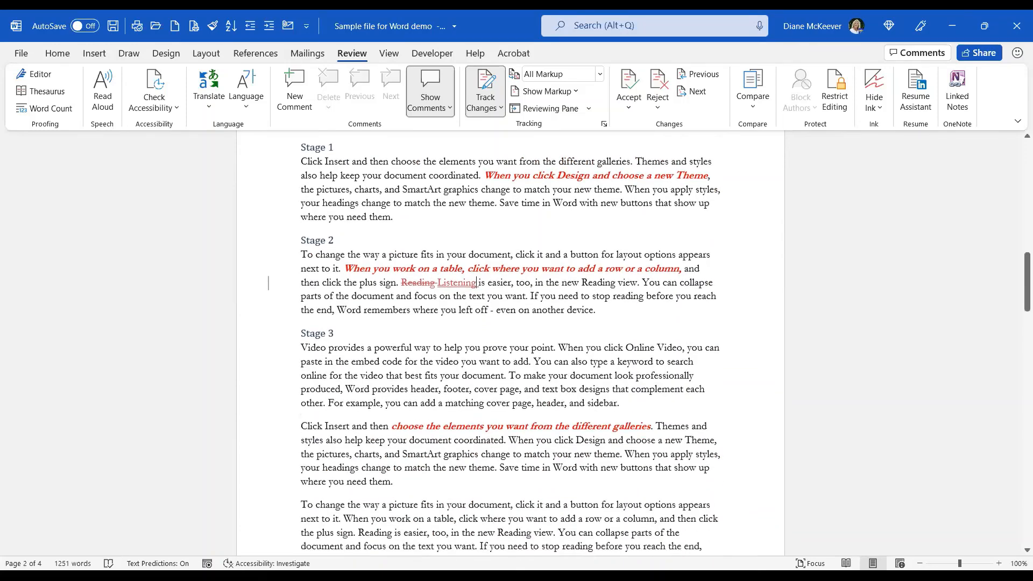
double_click(594, 337)
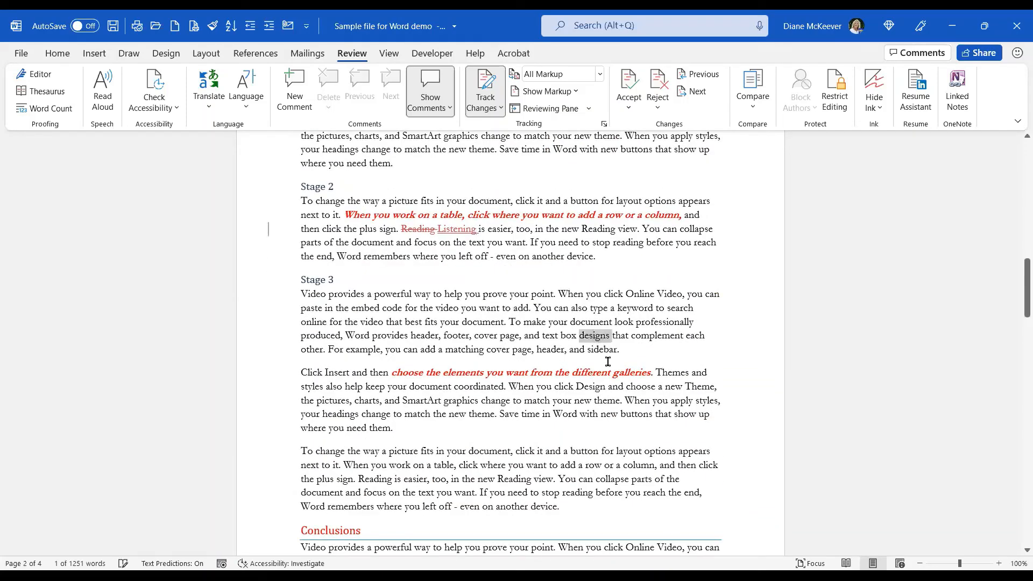
double_click(572, 336)
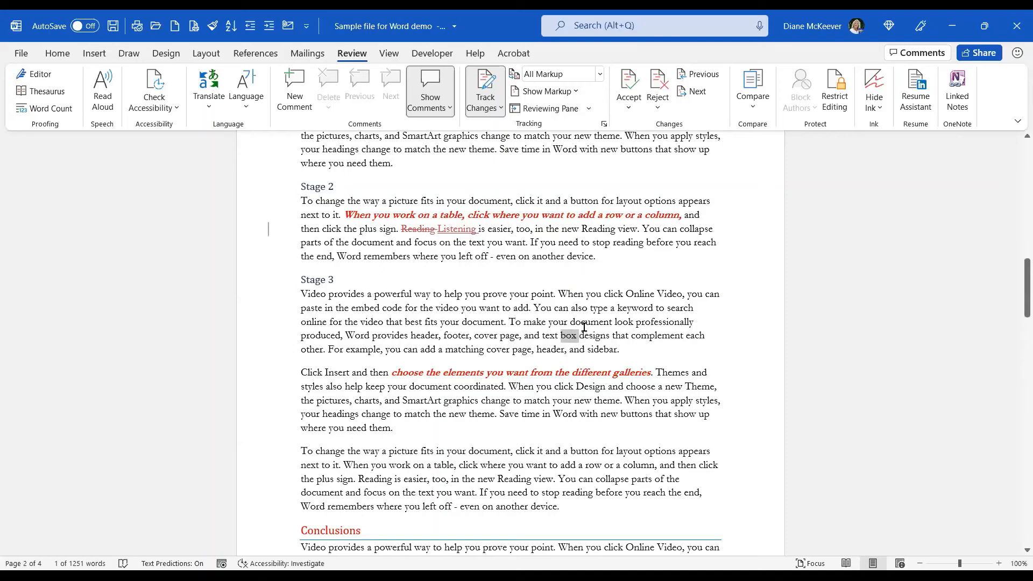
text(screen)
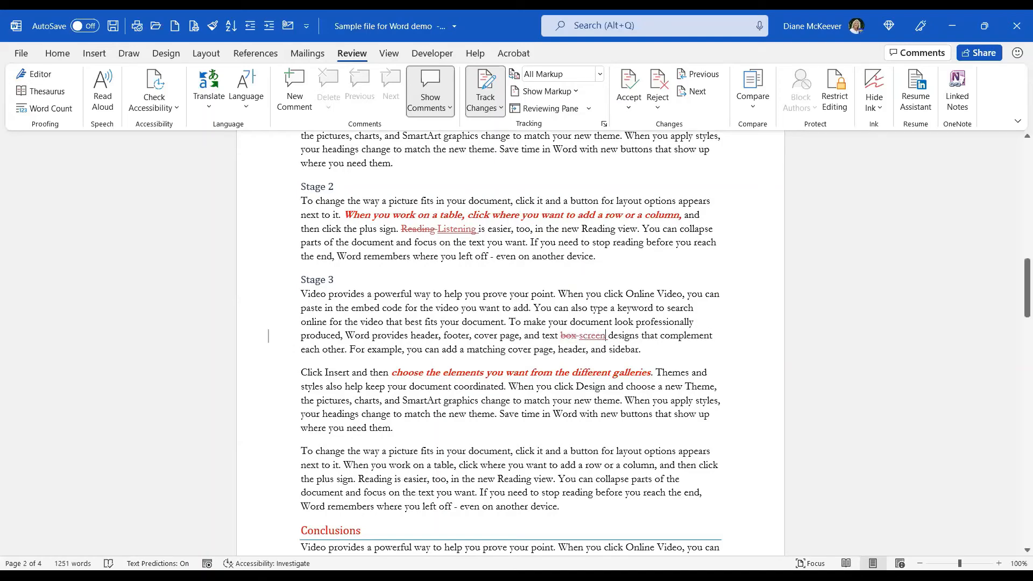
drag(391, 373, 648, 377)
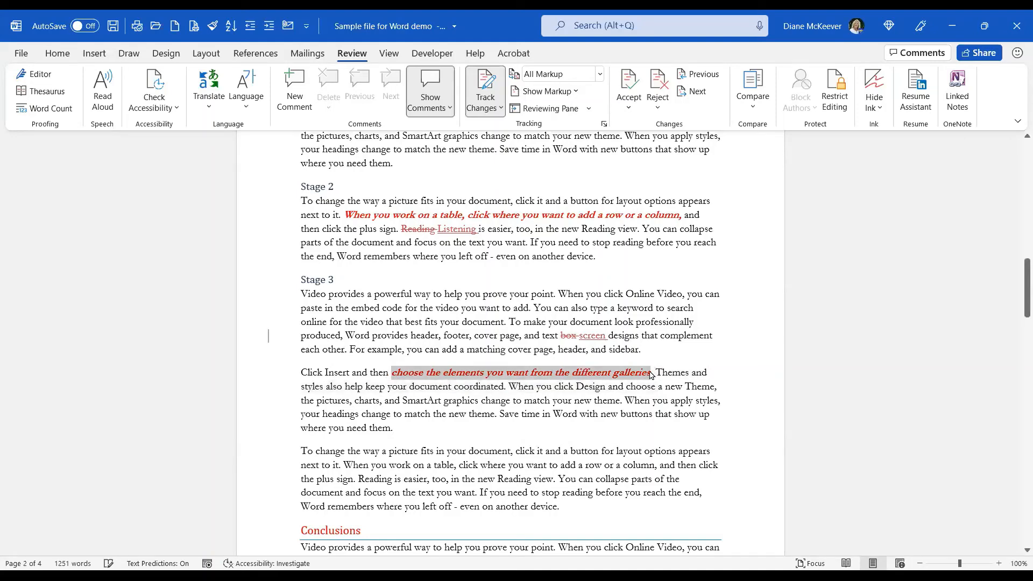
key(Delete)
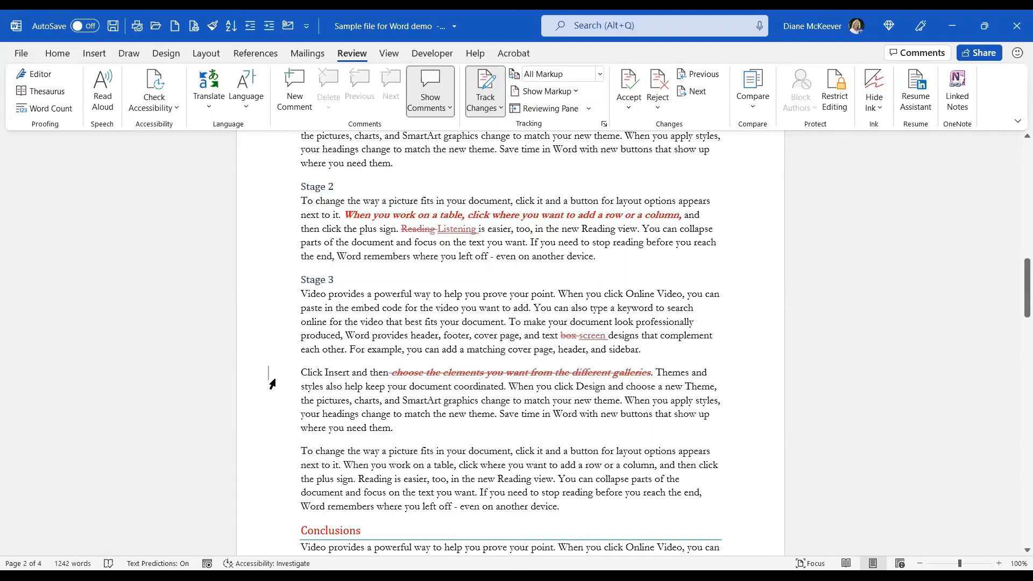
Look over the tracked edits, place the cursor in the Stage 1 paragraph and turn off Track Changes.
scroll(282, 509, up, 2)
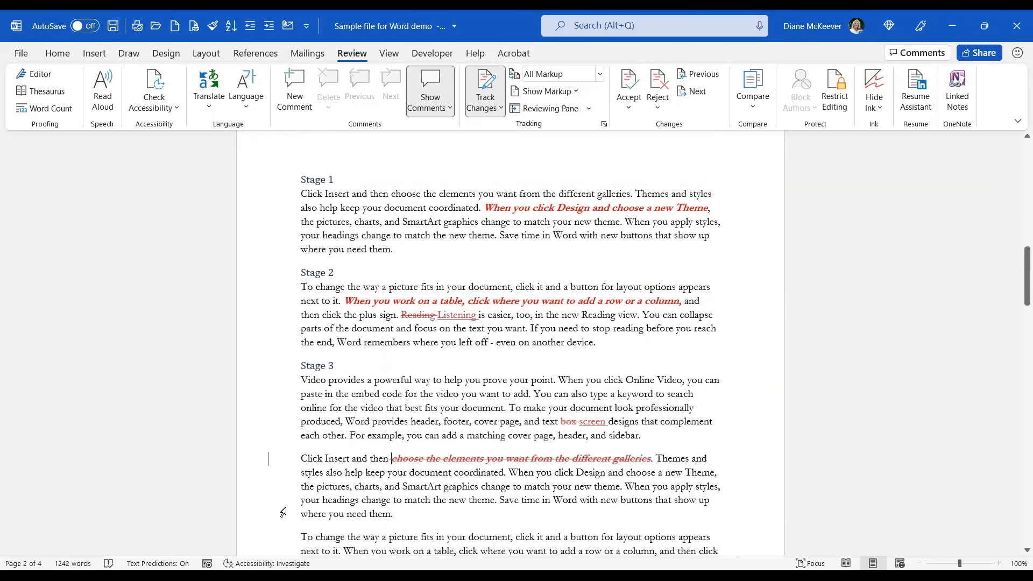
scroll(270, 506, up, 6)
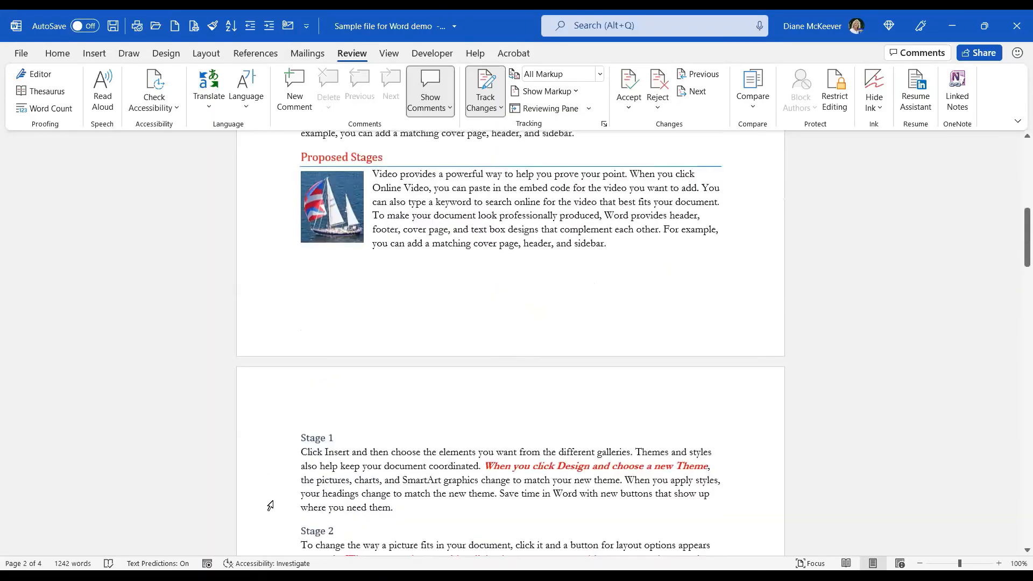
scroll(271, 505, up, 2)
scroll(270, 507, down, 6)
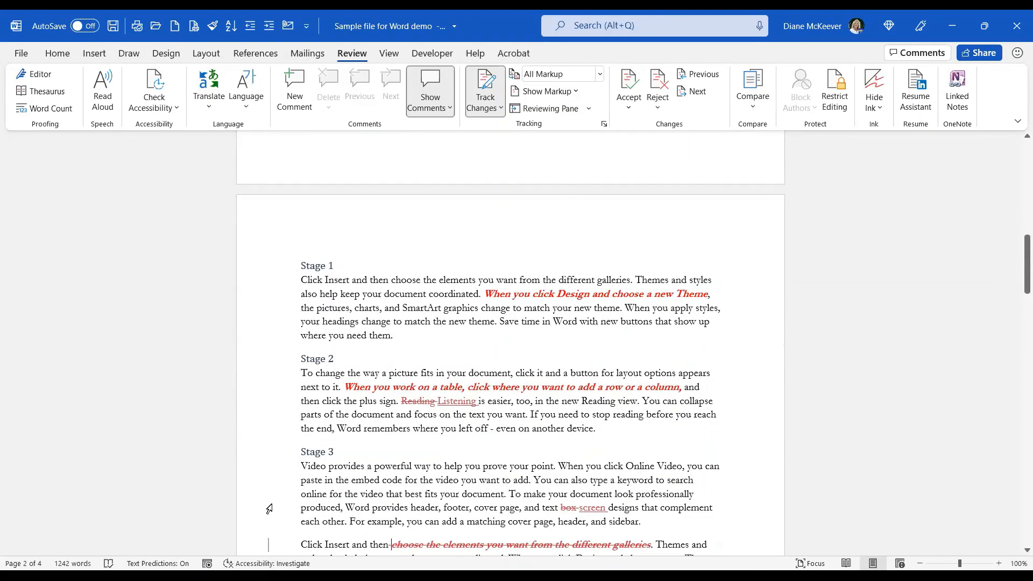
scroll(269, 509, down, 6)
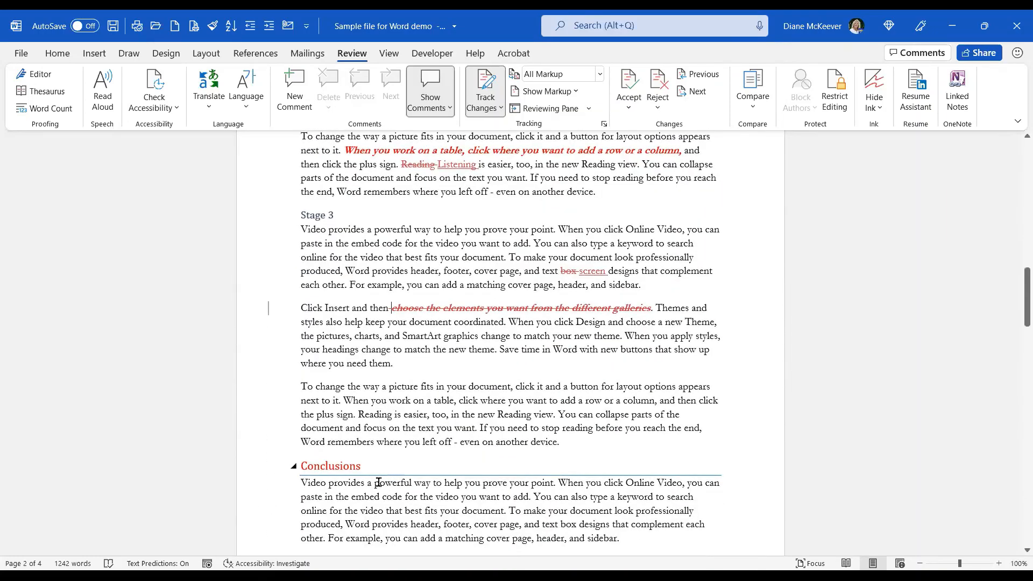
click(399, 428)
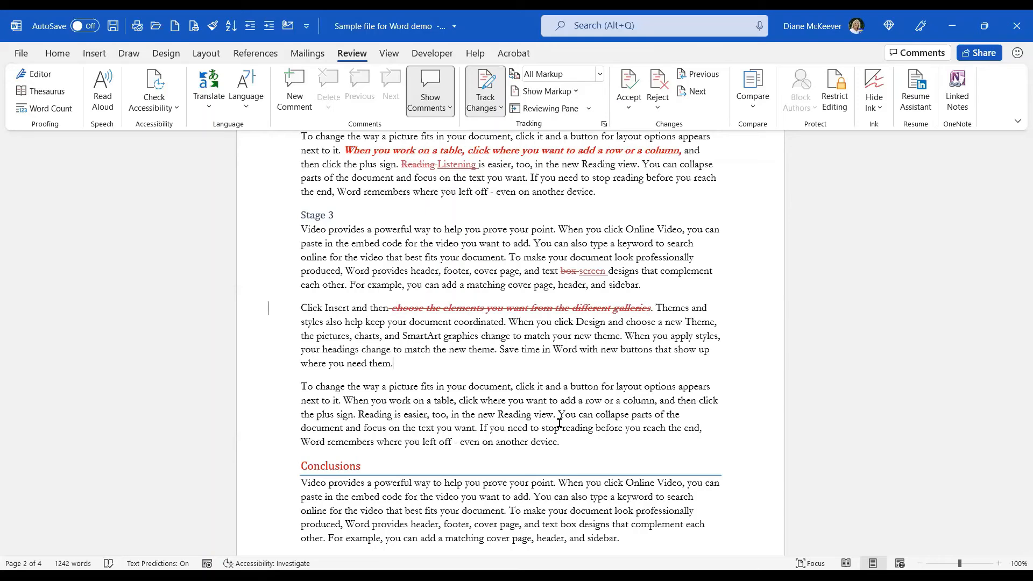
scroll(560, 424, up, 3)
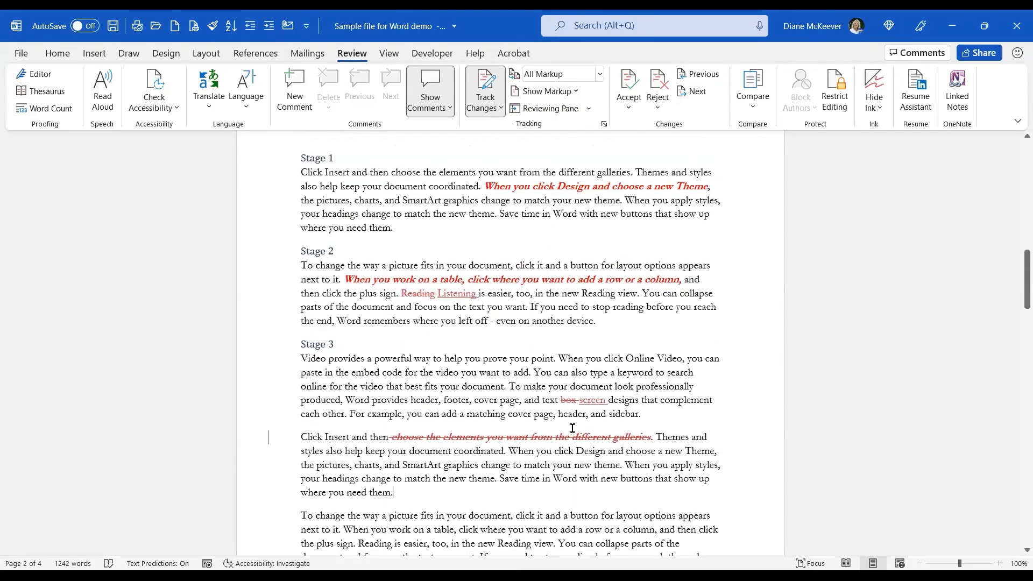
scroll(572, 420, up, 2)
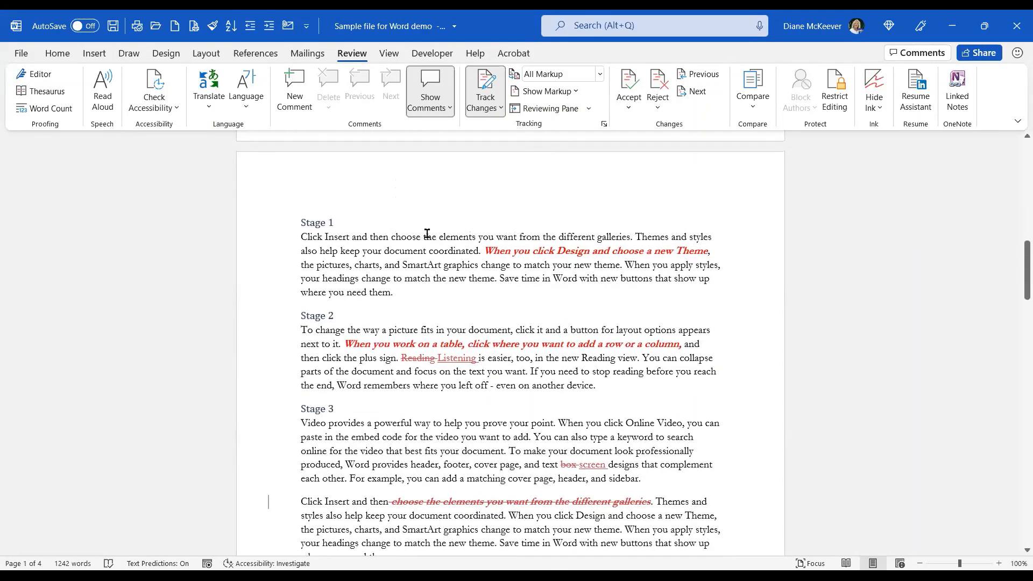
click(376, 238)
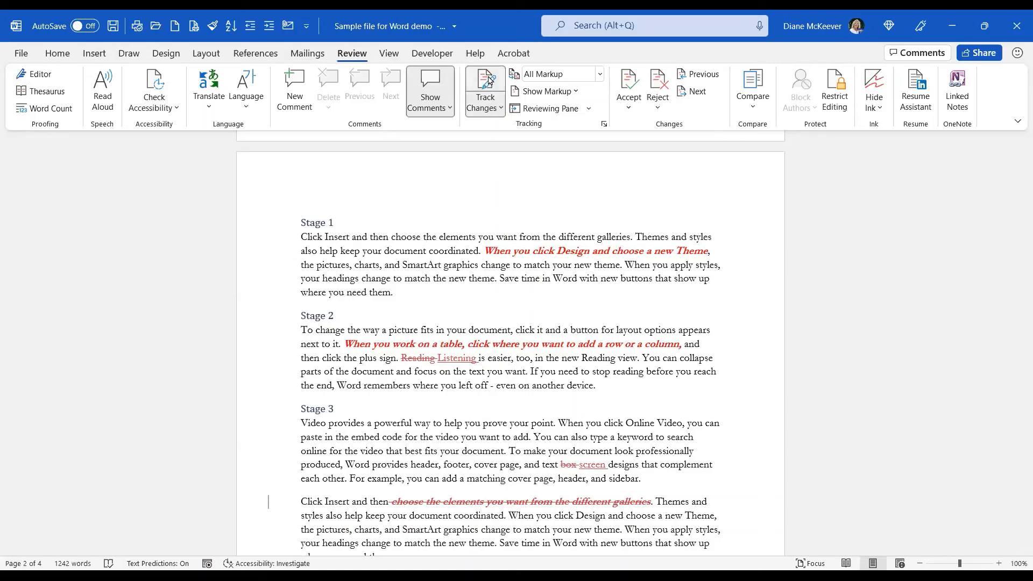
click(487, 79)
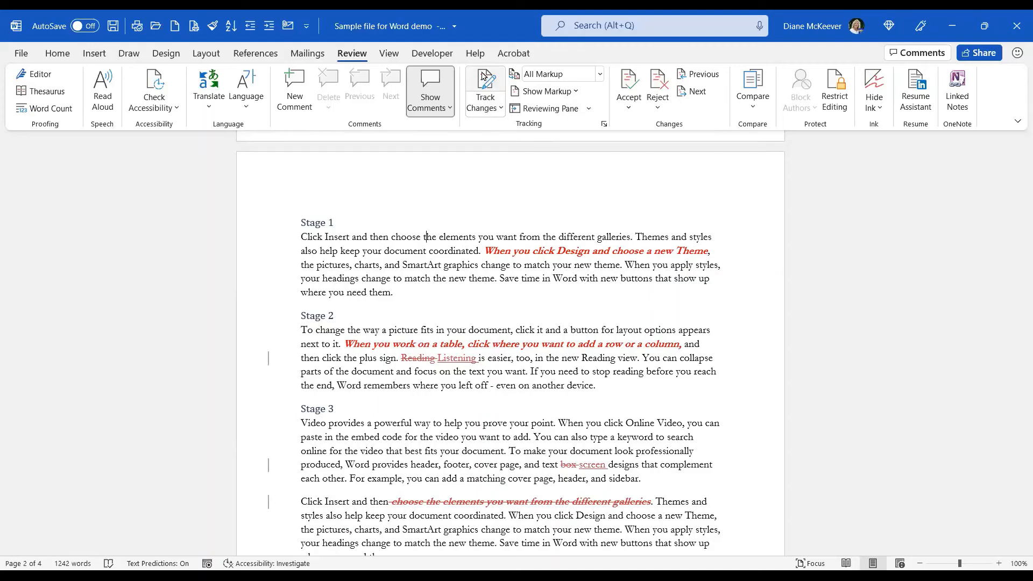
Accept the tracked replacement of "Reading" with "Listening" in Stage 2 and reject the change of "box" to "screen" in Stage 3.
click(695, 93)
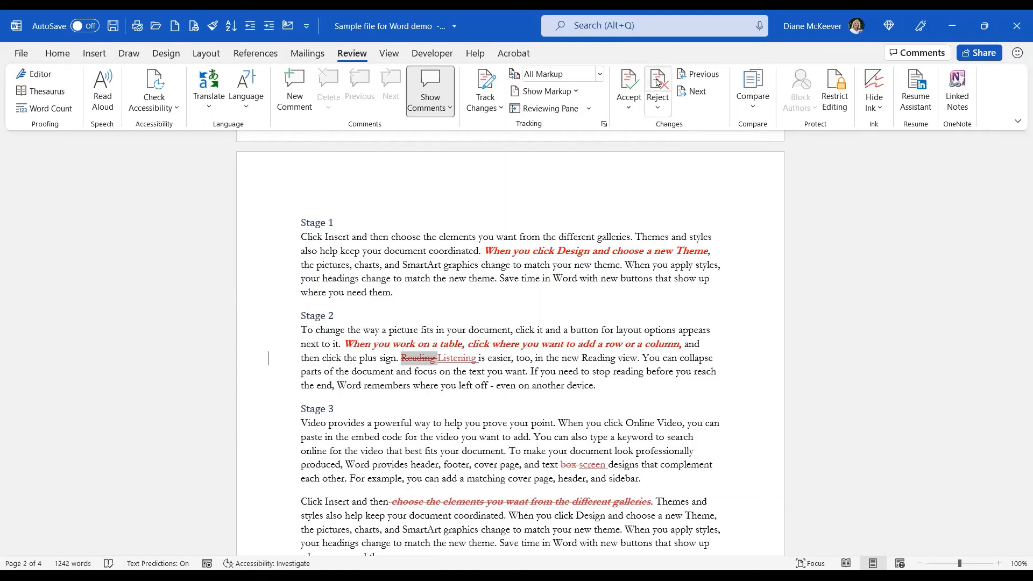
click(628, 81)
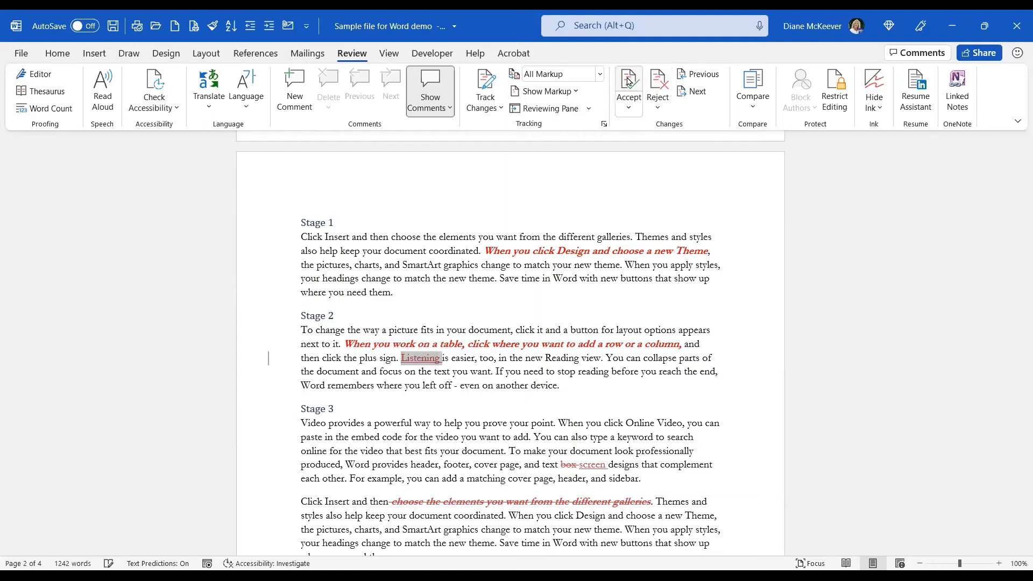
click(628, 81)
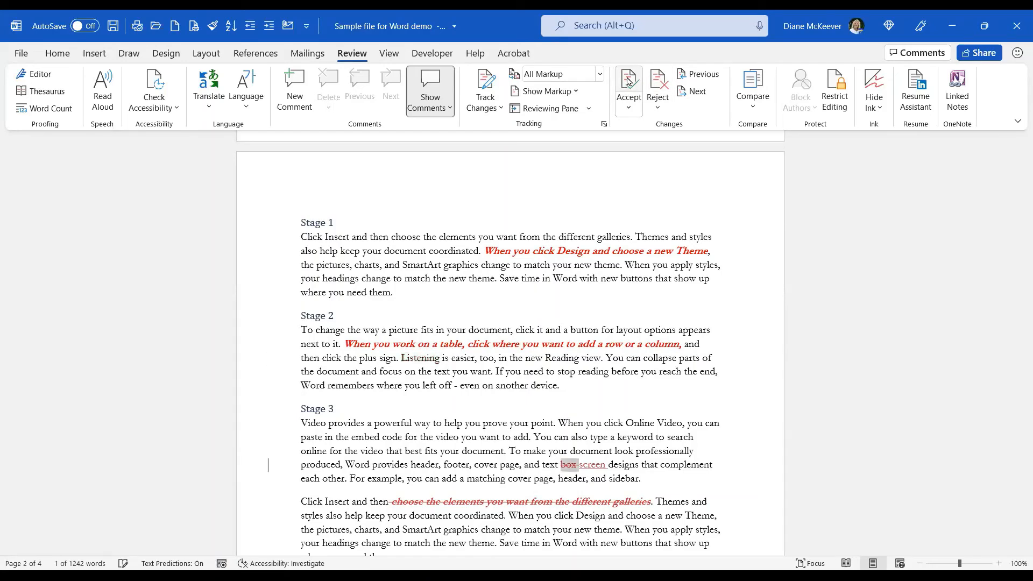
click(660, 85)
click(661, 83)
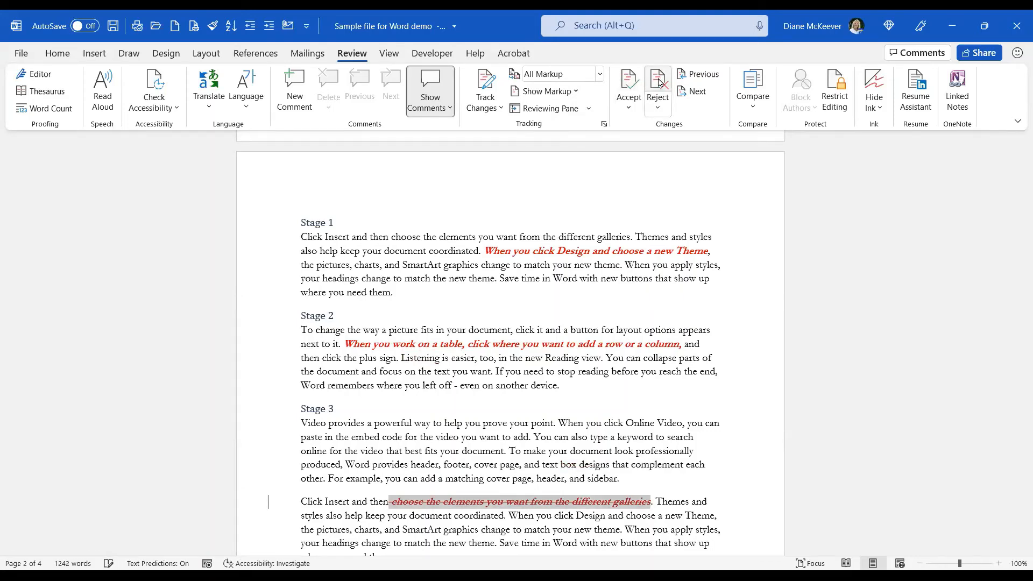
click(656, 110)
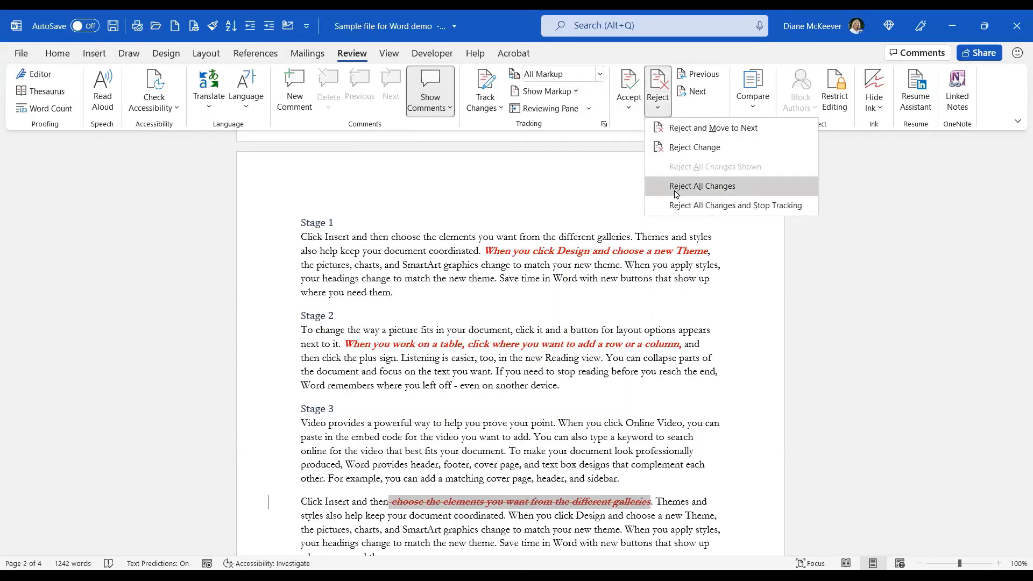
click(628, 109)
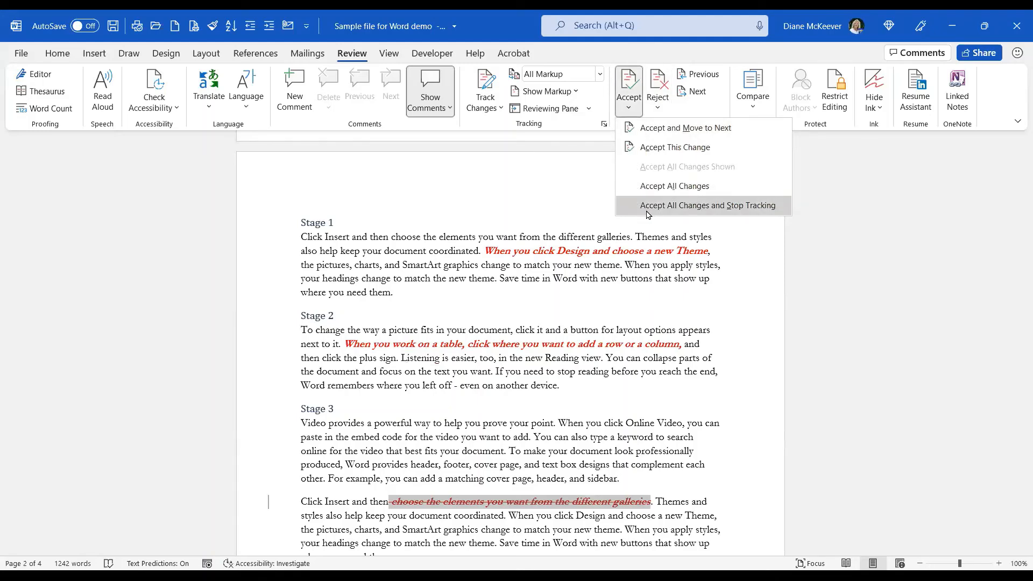
click(625, 111)
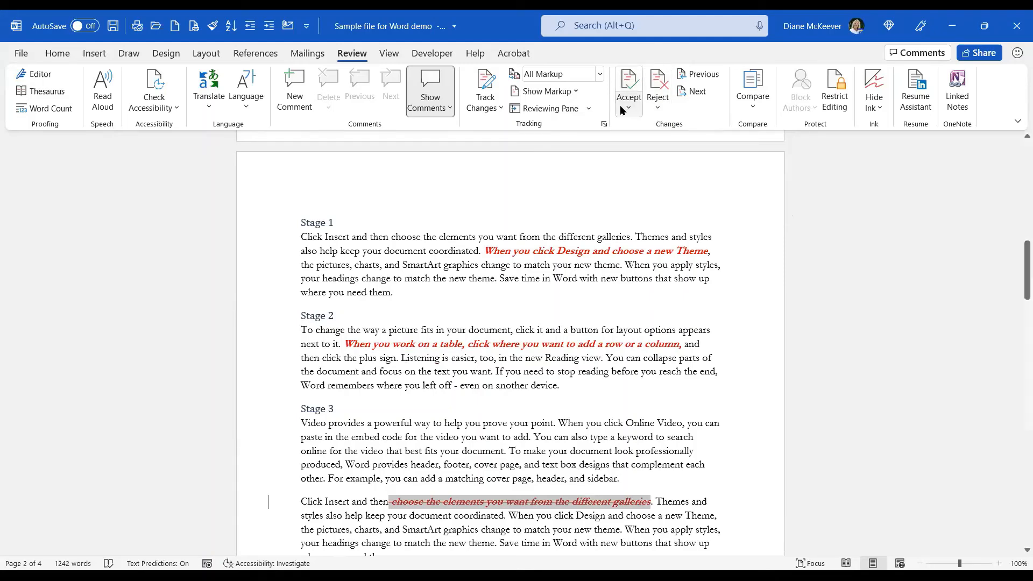
Set the markup display to show revisions in balloons and place the cursor in the Stage 1 paragraph.
click(574, 91)
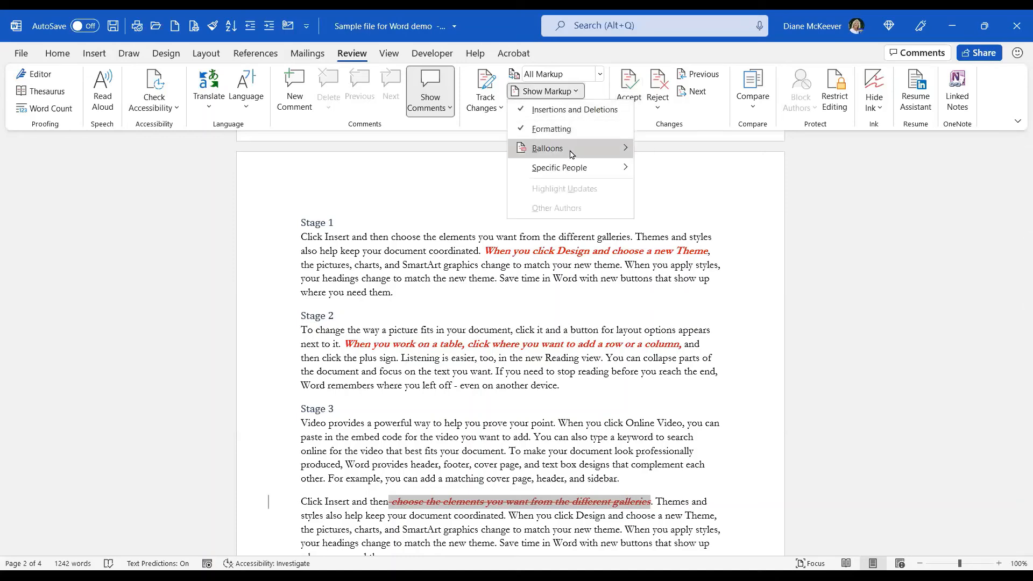
mouse_move(667, 157)
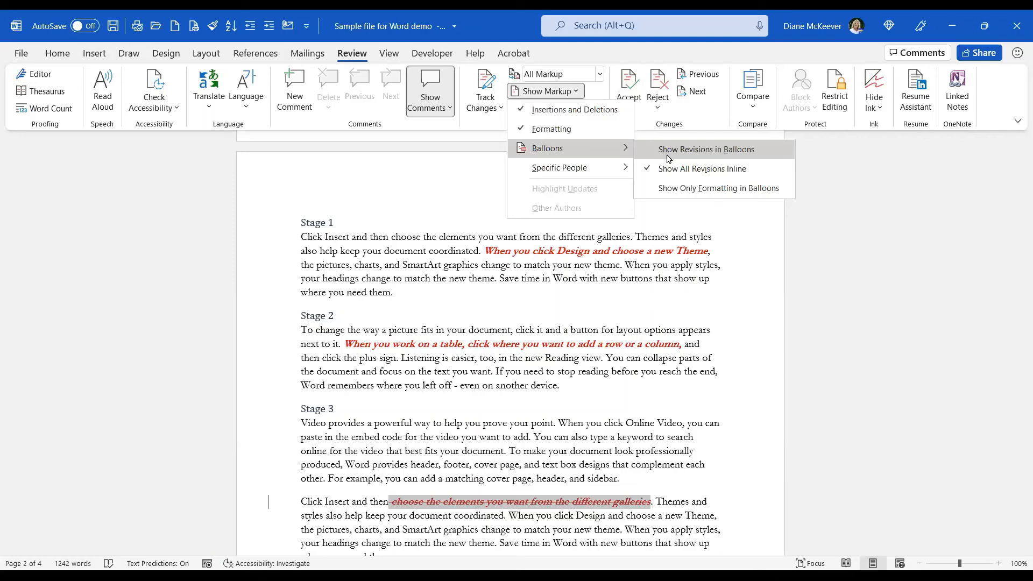
click(669, 158)
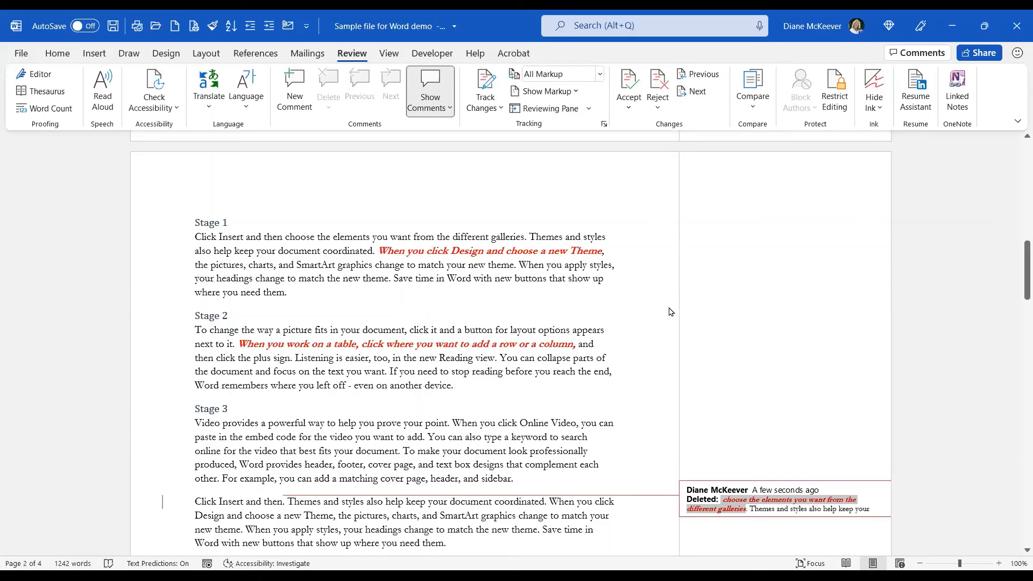
click(568, 278)
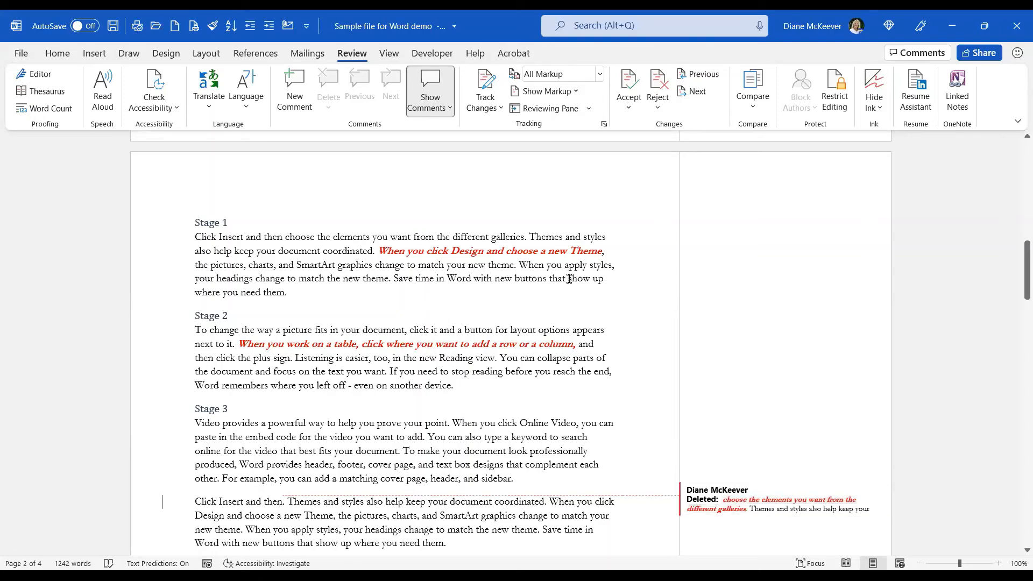